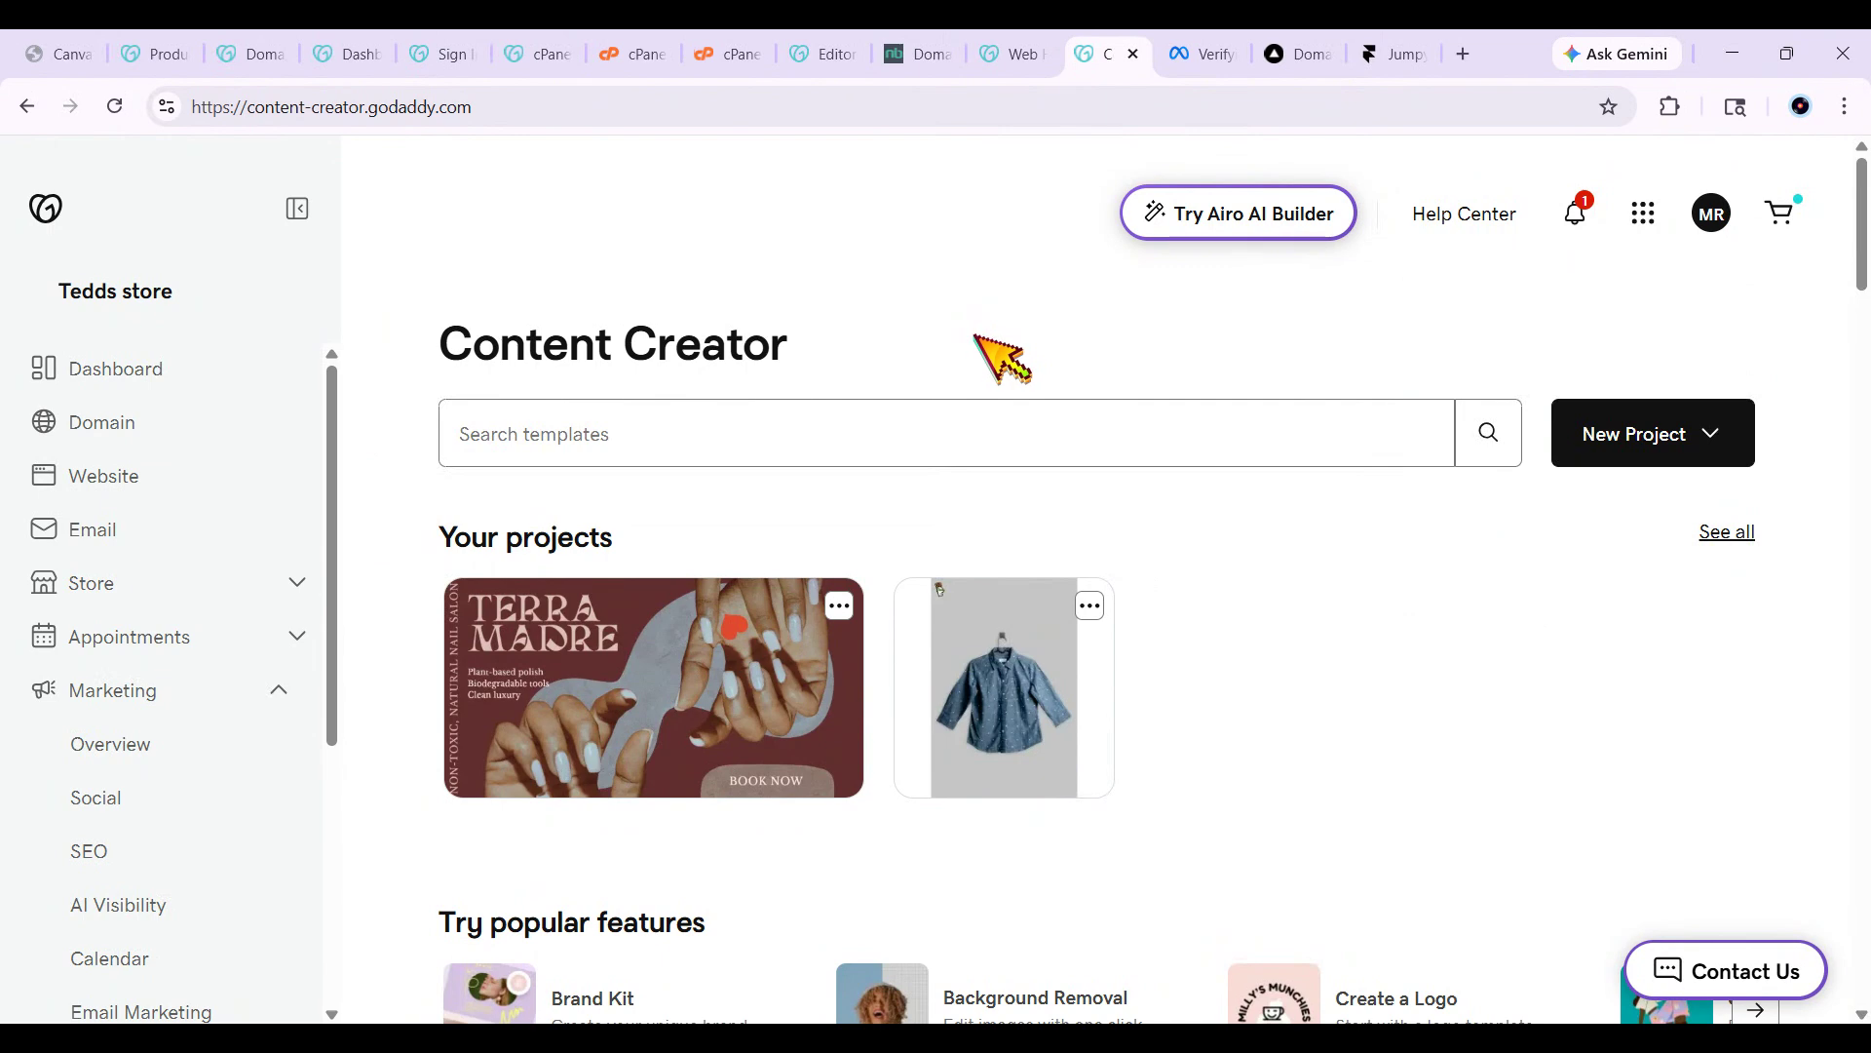
Create a new image project and place the Unsplash photo of the yellow-flowering tree on its canvas.
click(1628, 448)
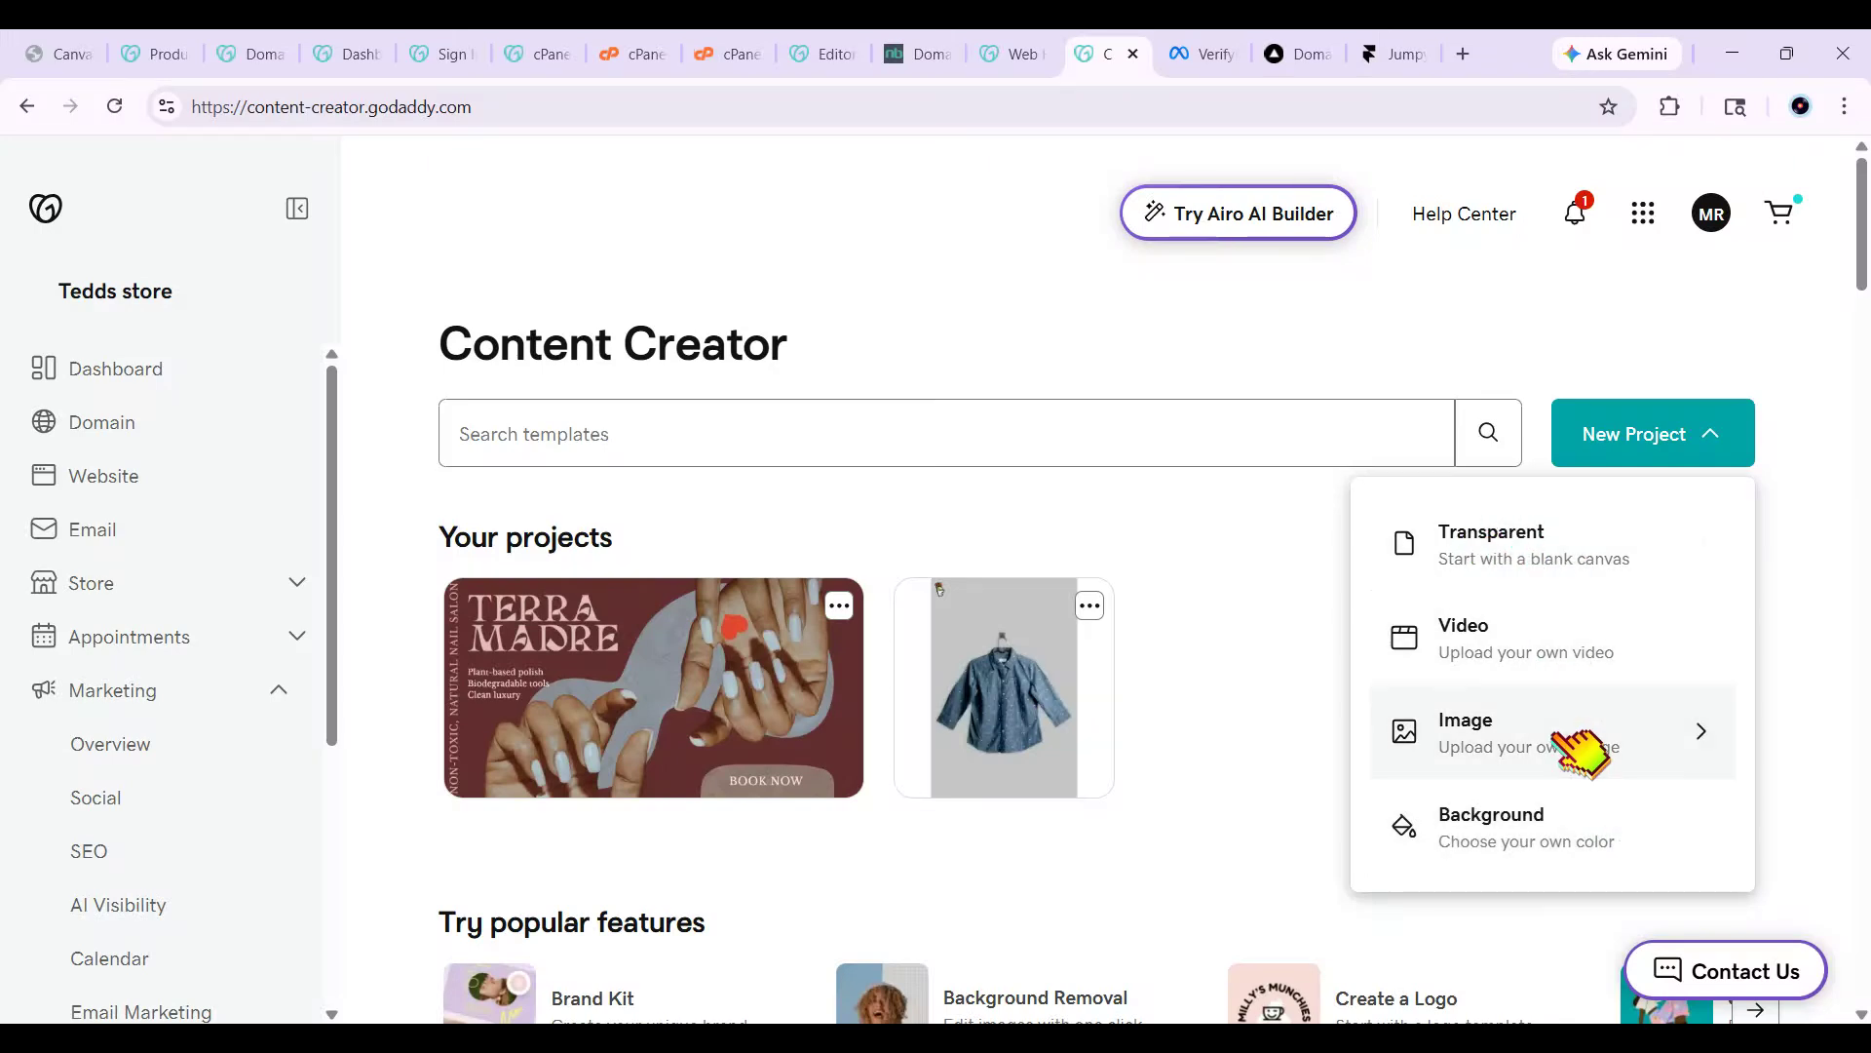
key(Escape)
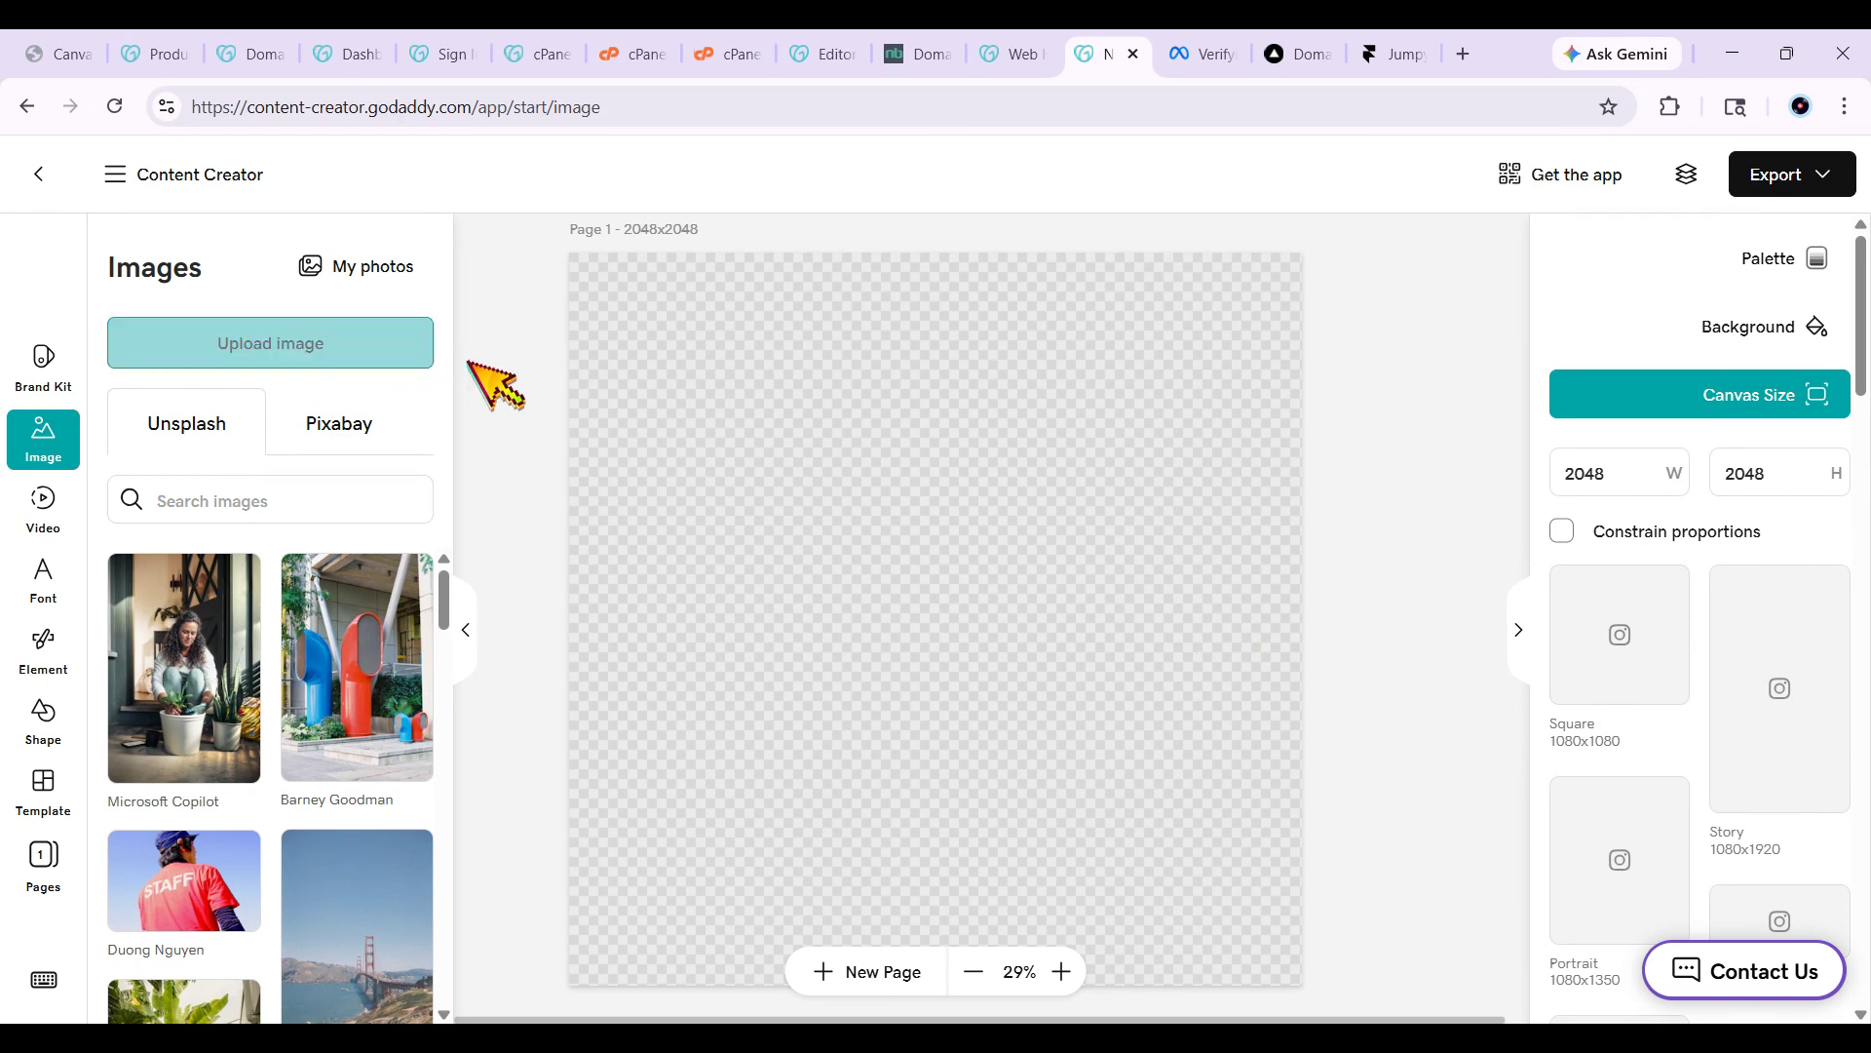
scroll(332, 671, down, 3)
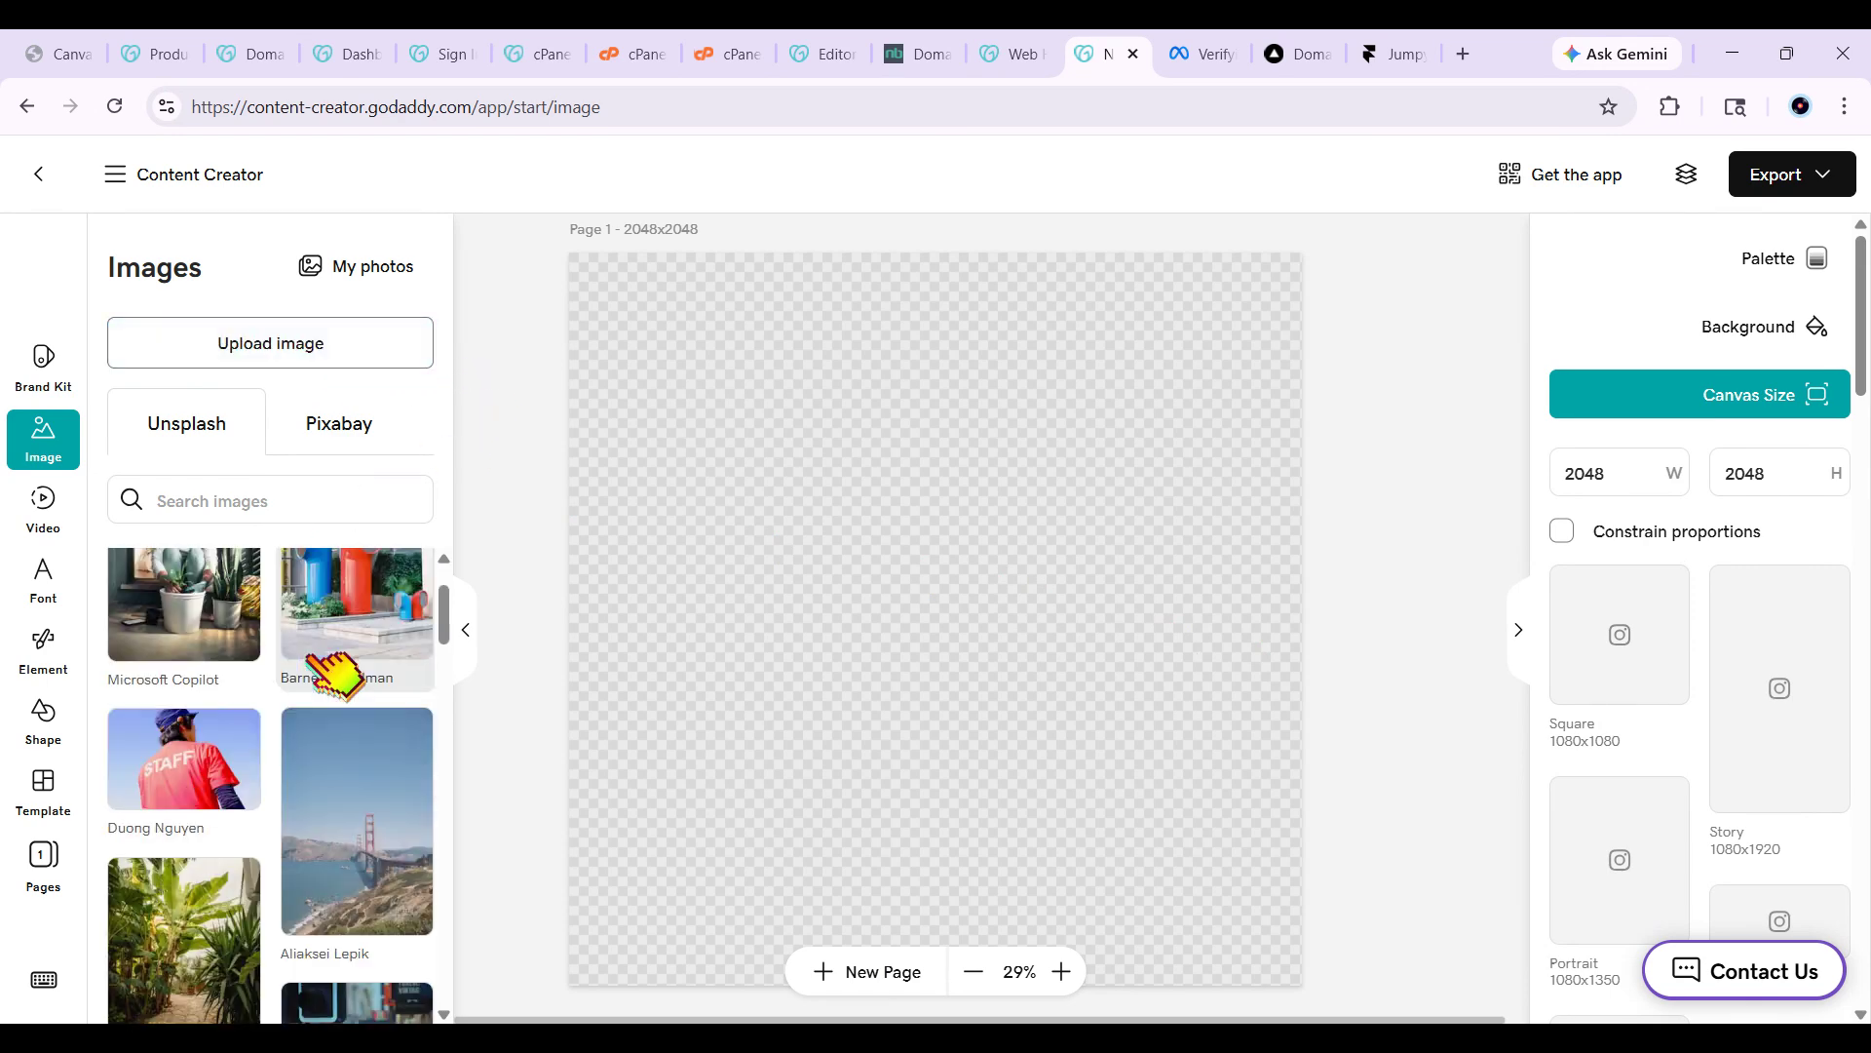
scroll(331, 673, down, 3)
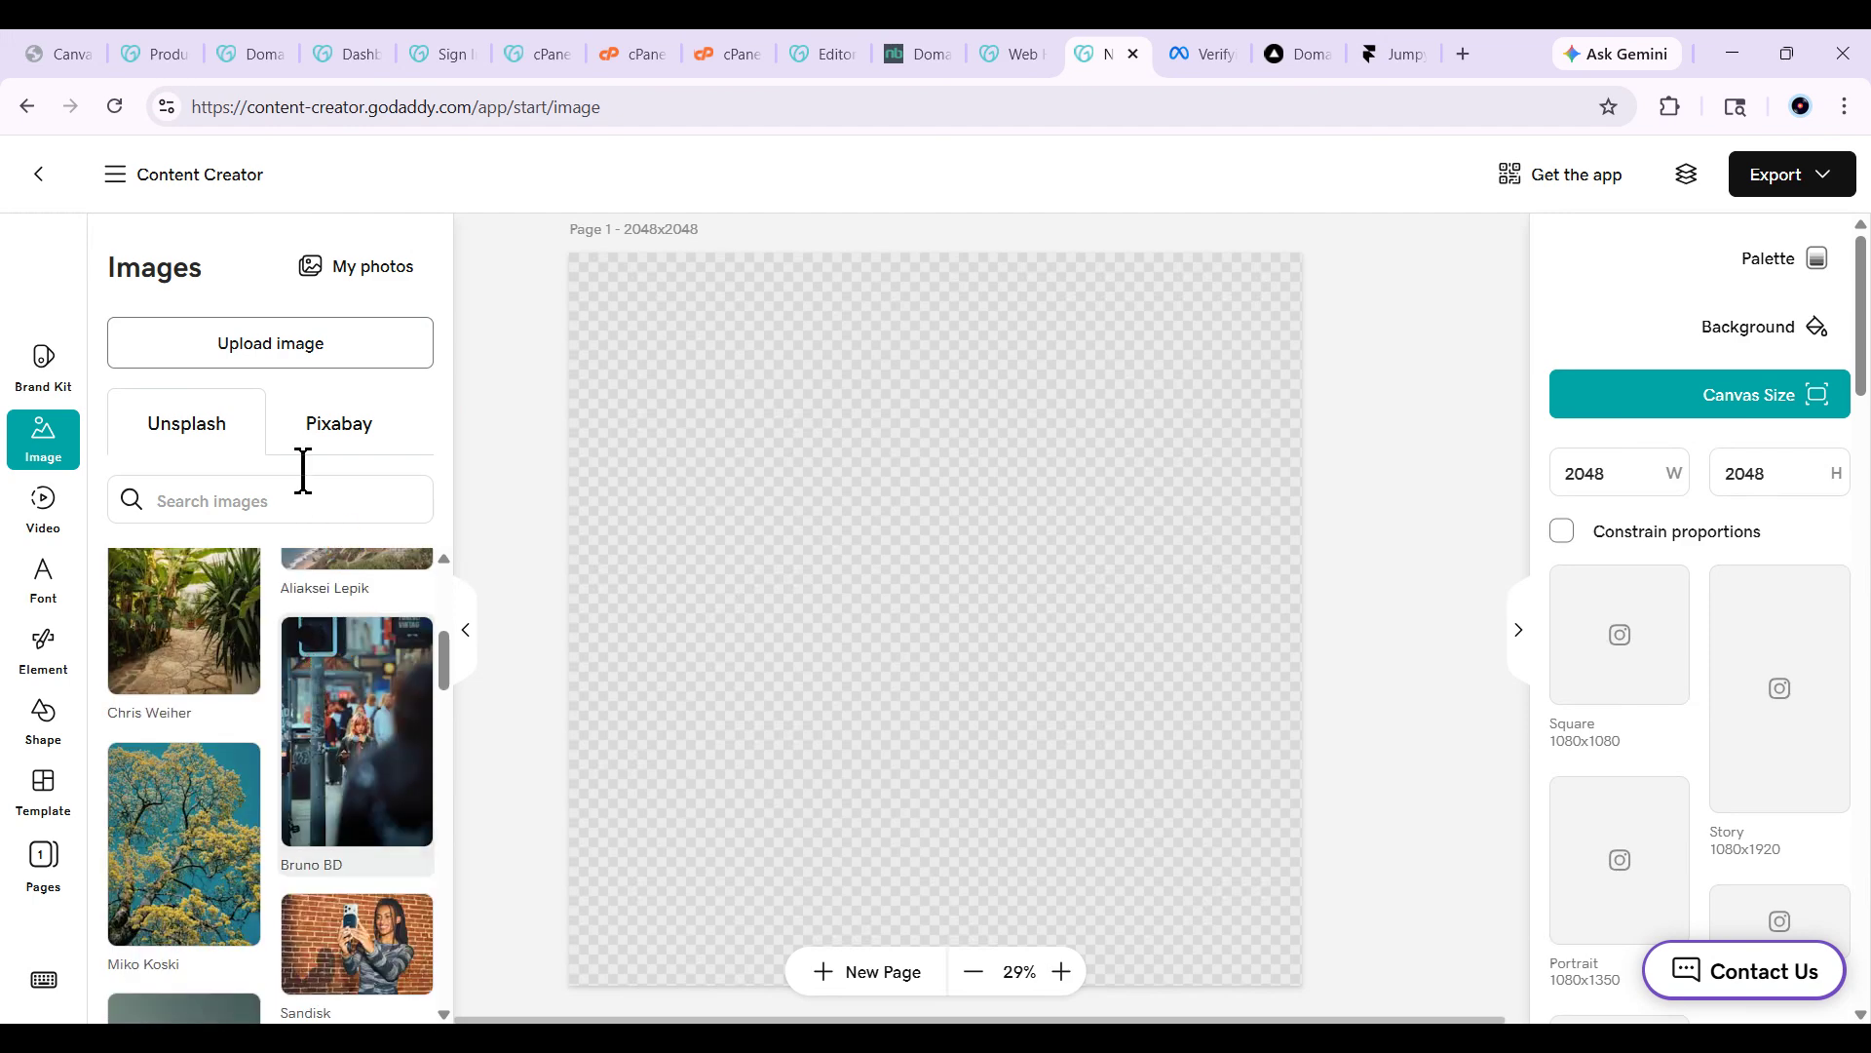
scroll(316, 729, down, 2)
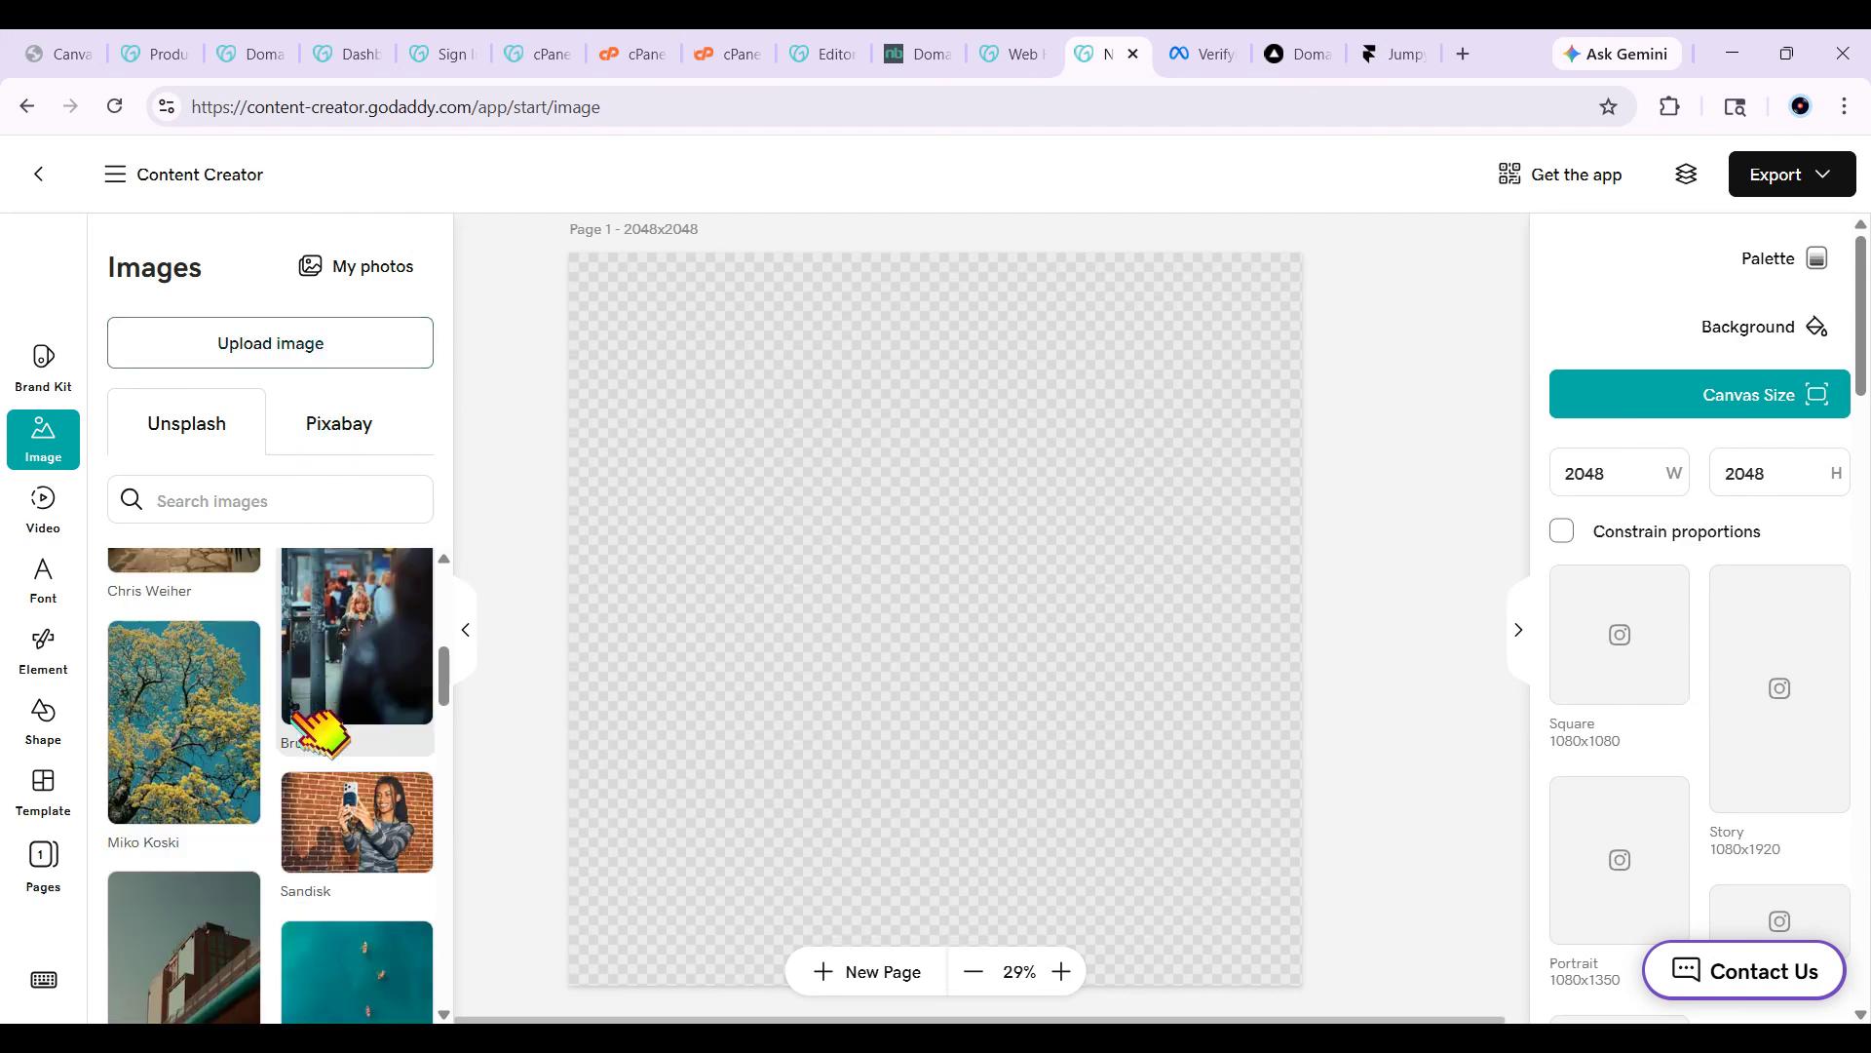
click(196, 760)
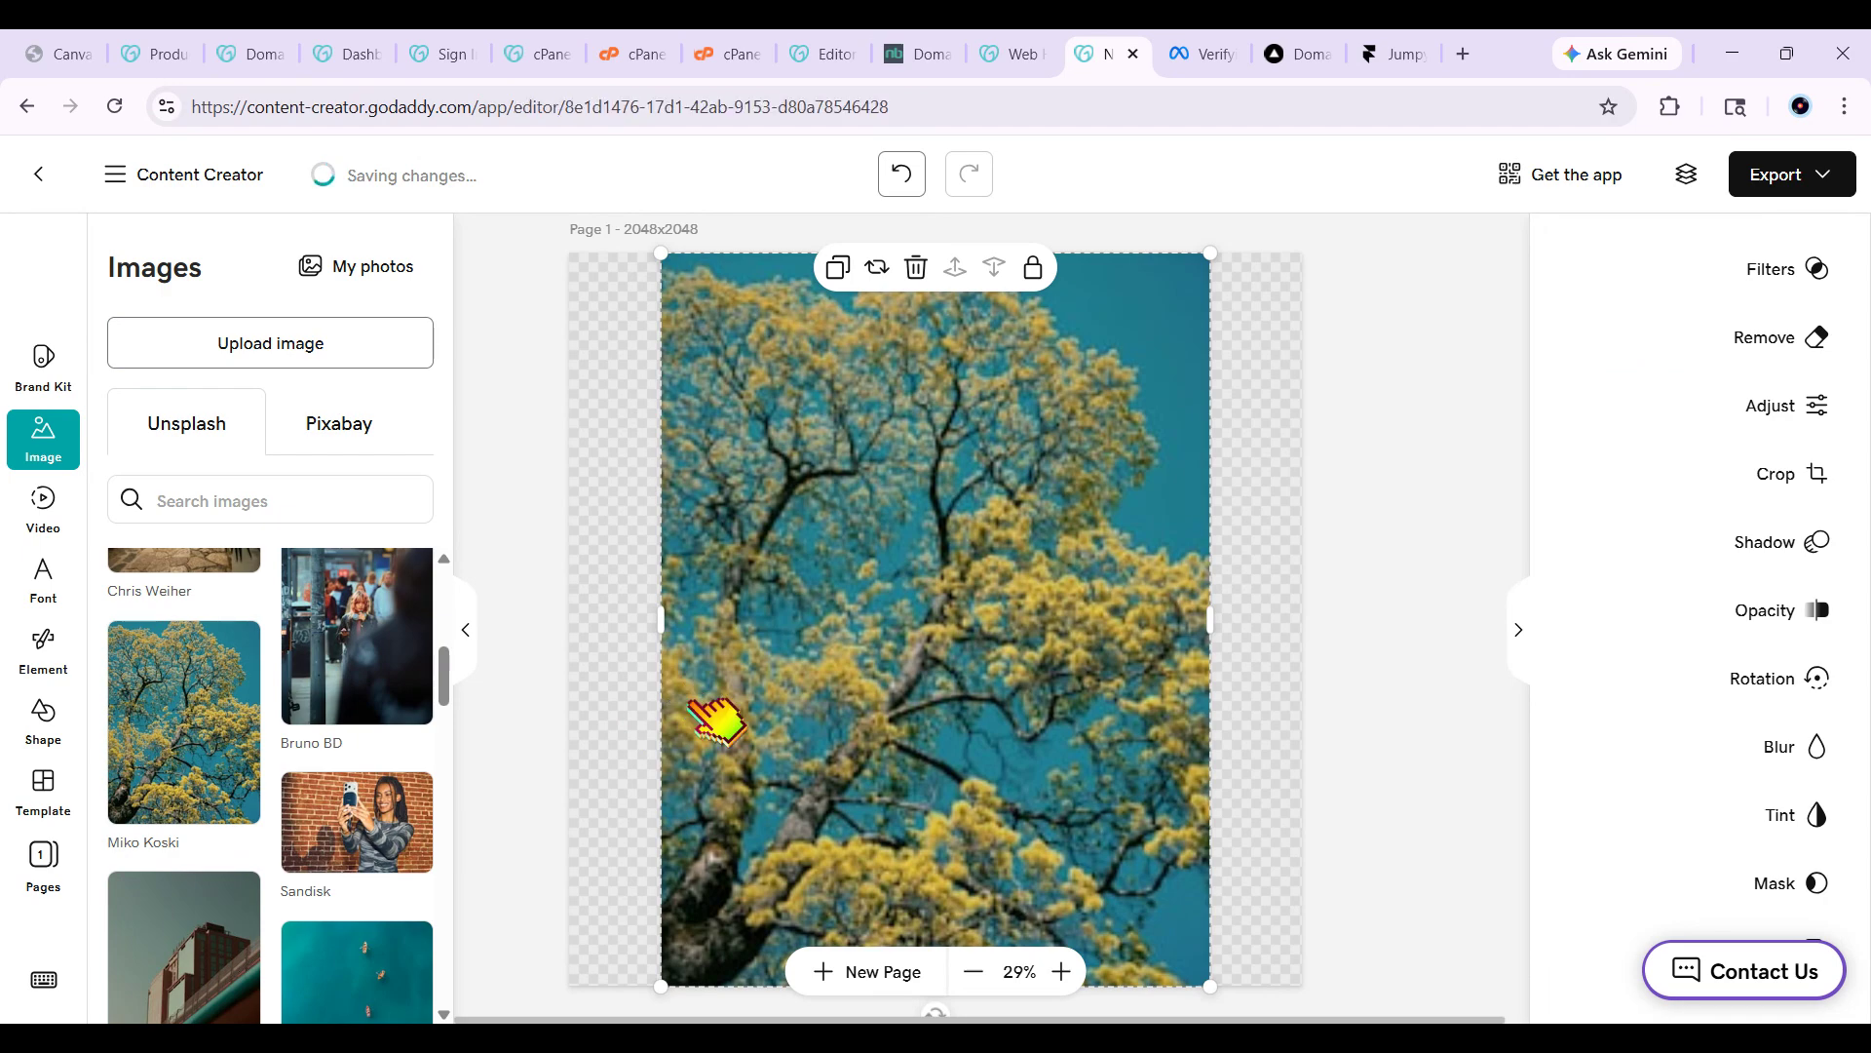
scroll(1341, 714, down, 2)
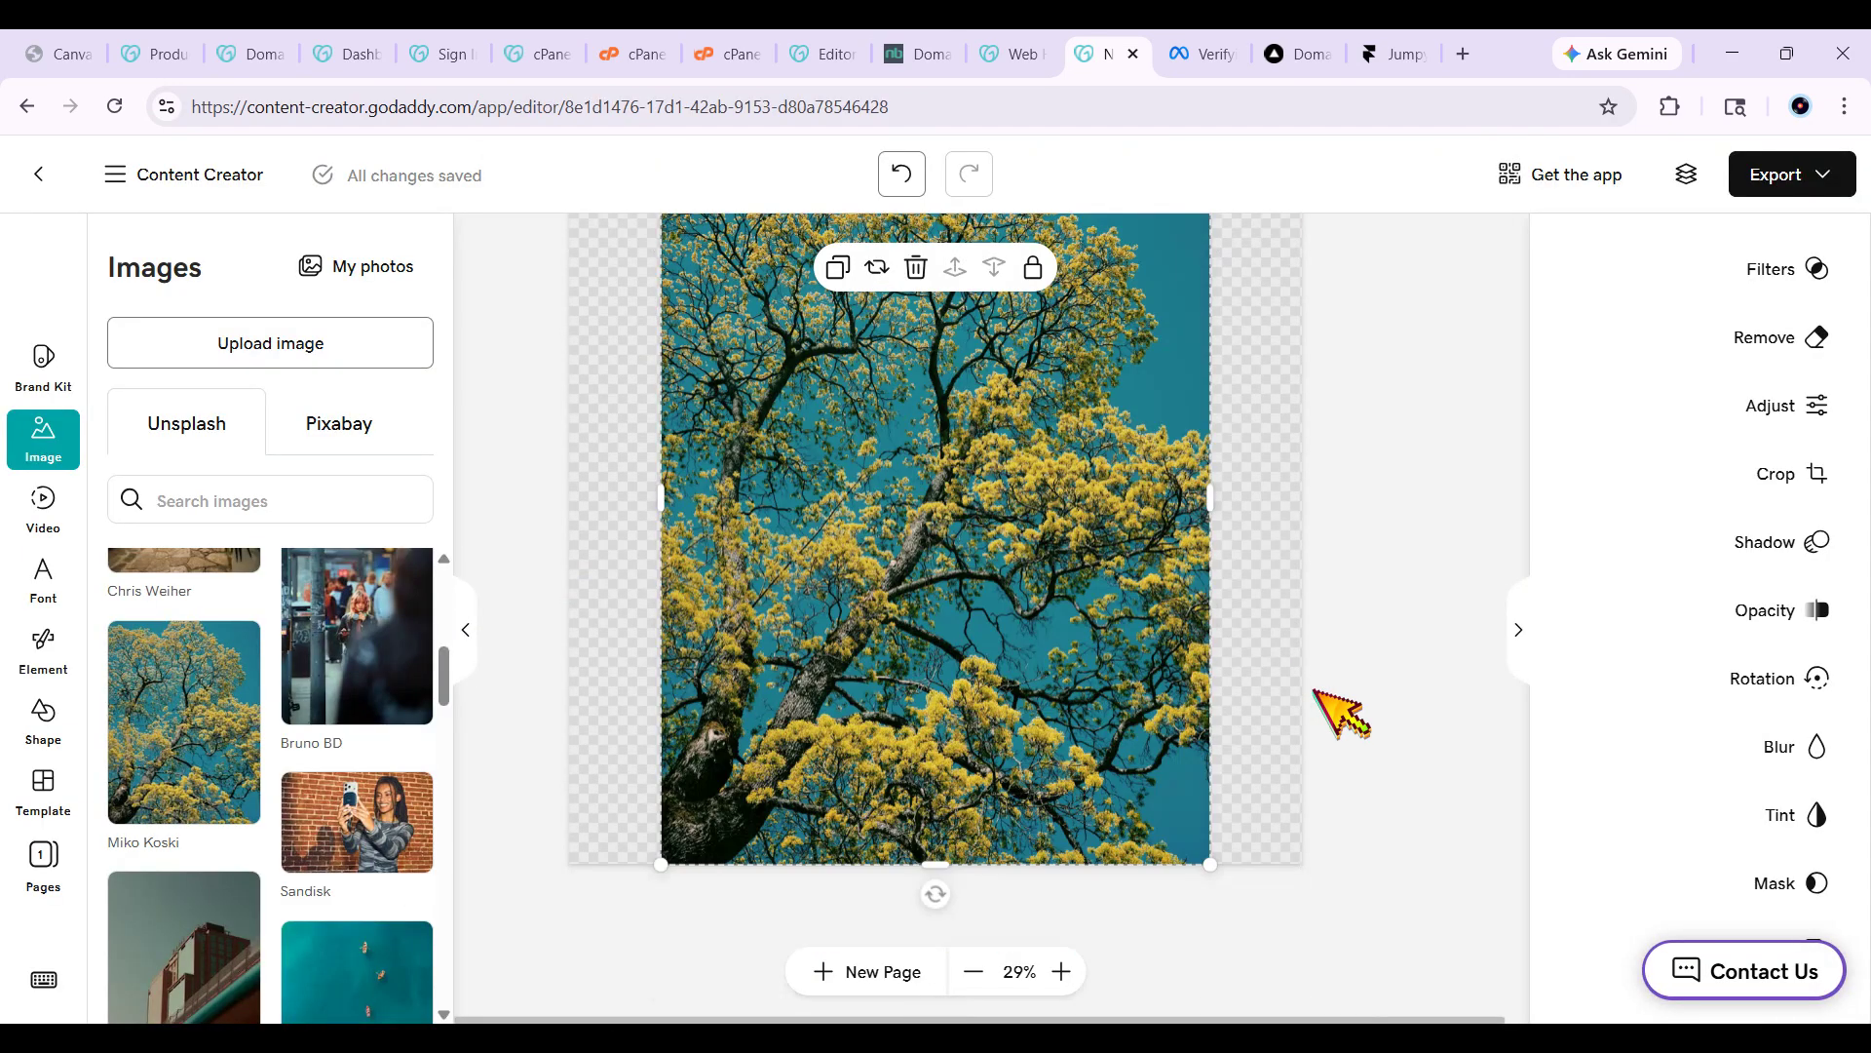
scroll(1339, 712, up, 2)
scroll(1339, 712, up, 2)
scroll(1339, 713, down, 2)
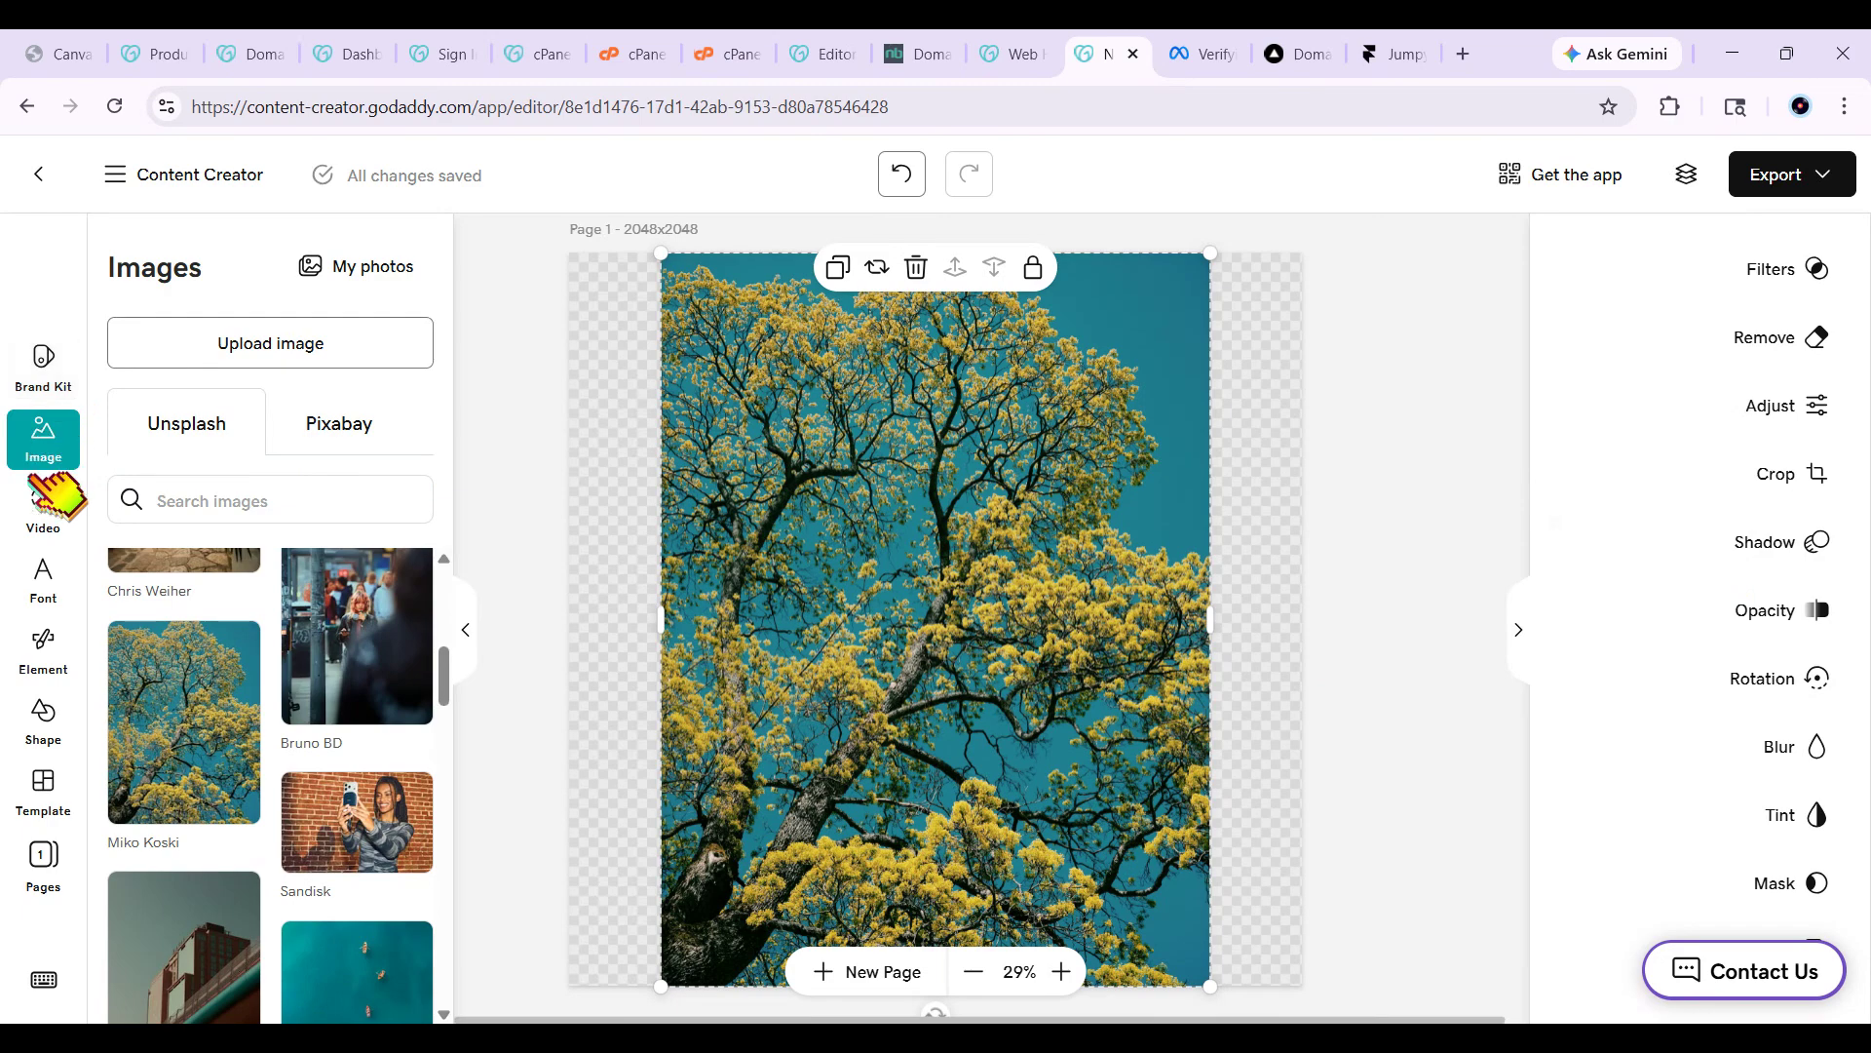
Replace the page with the black-and-white "Pause. Reflect. Honor." portrait template from the Instagram Post category.
click(53, 794)
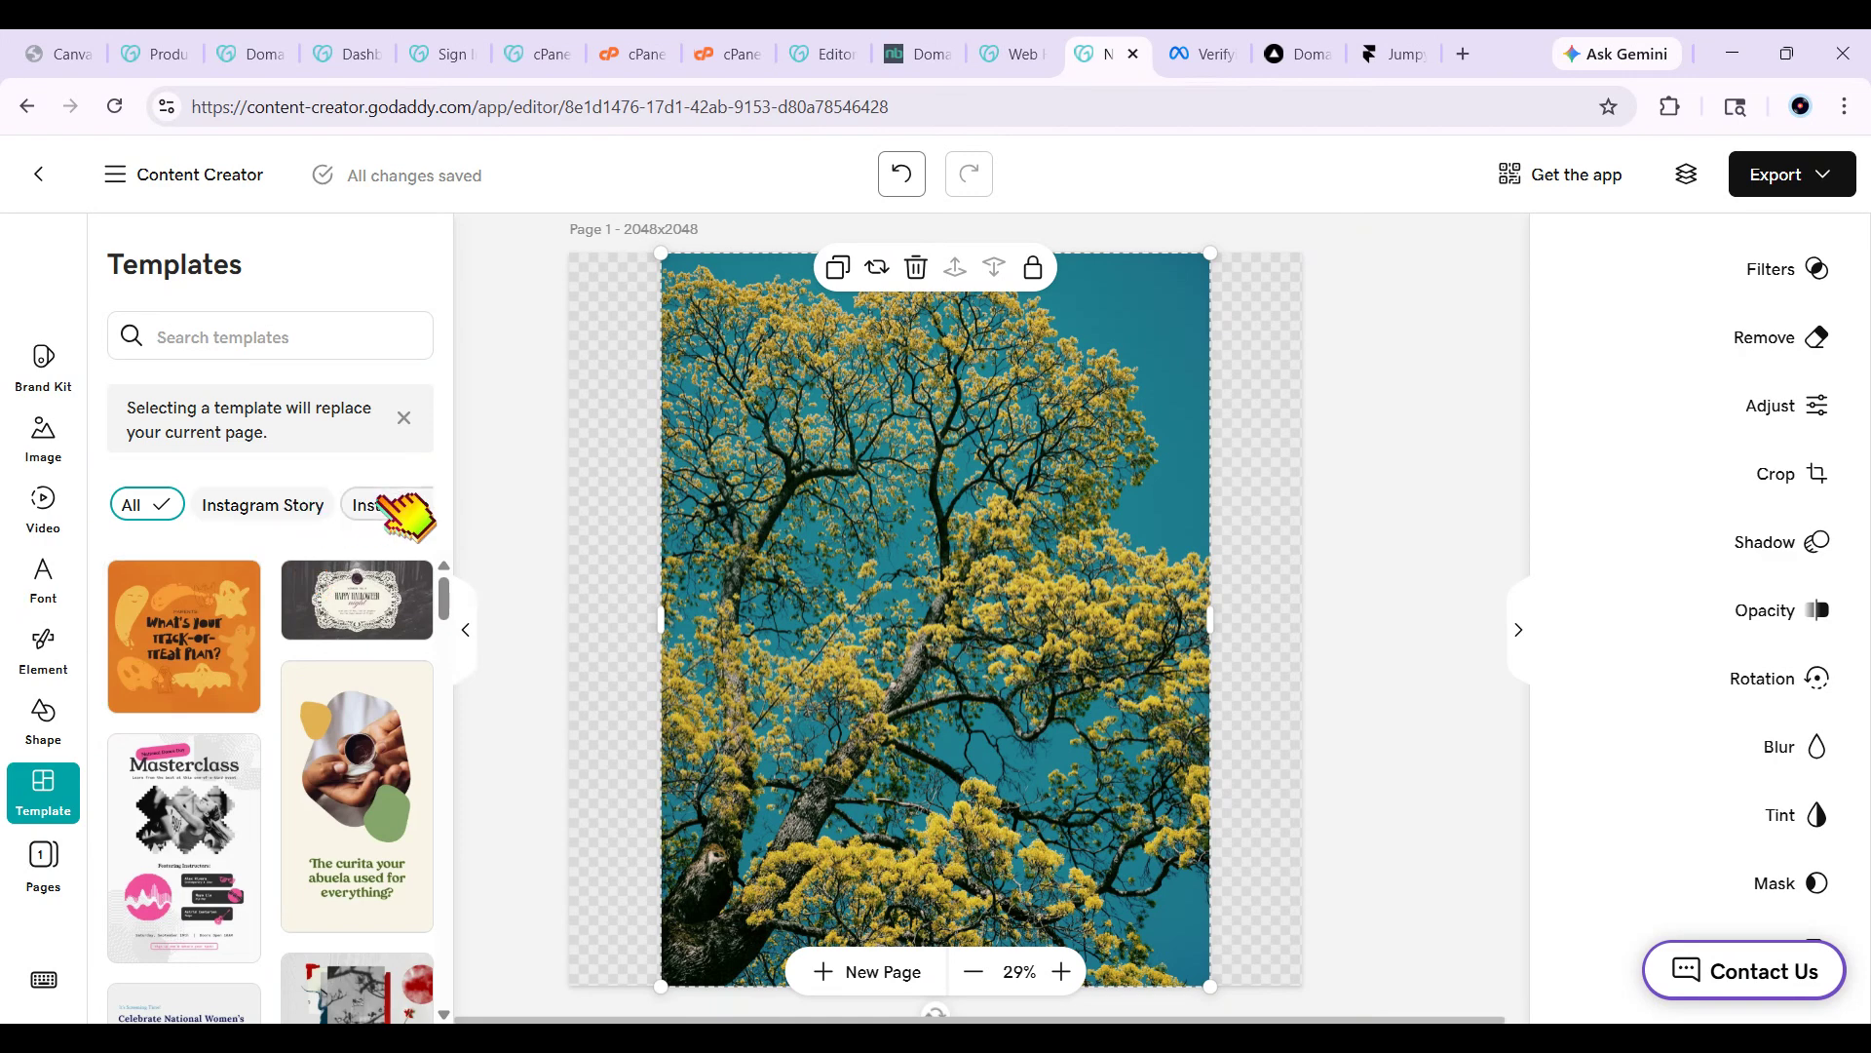
click(390, 504)
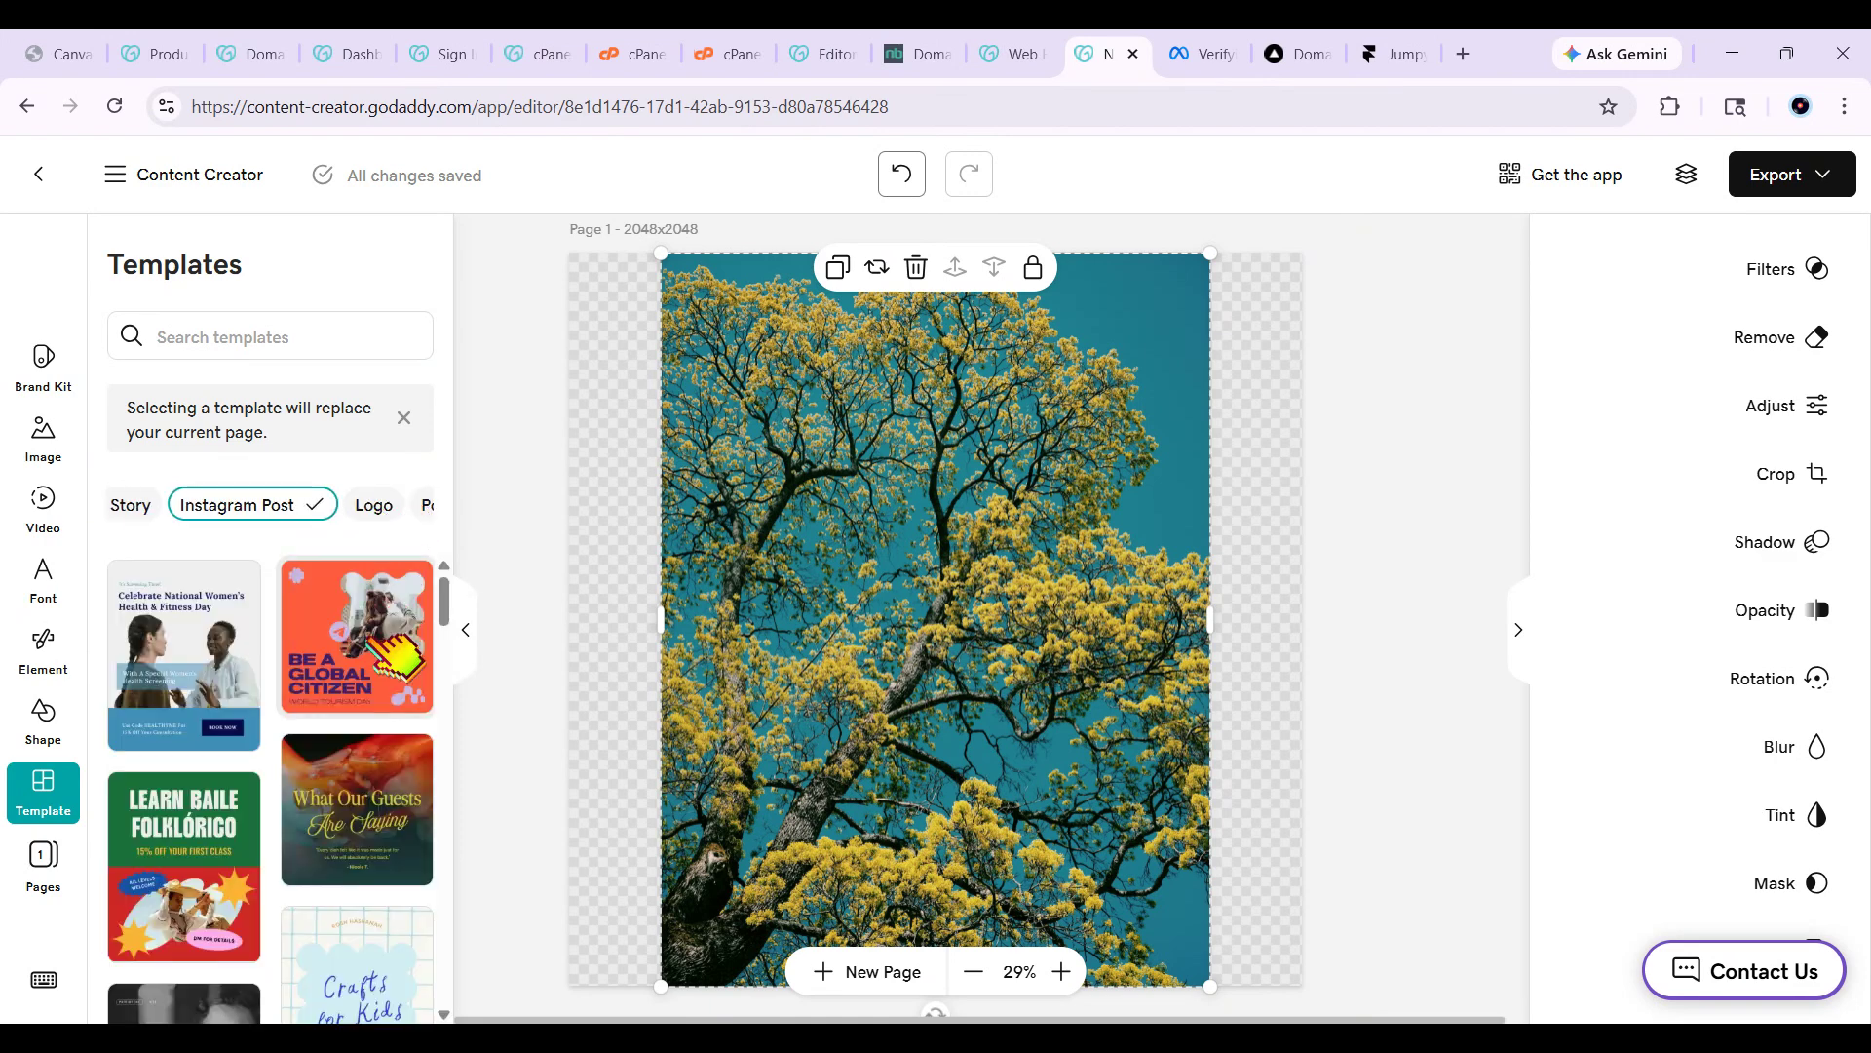
scroll(395, 653, down, 3)
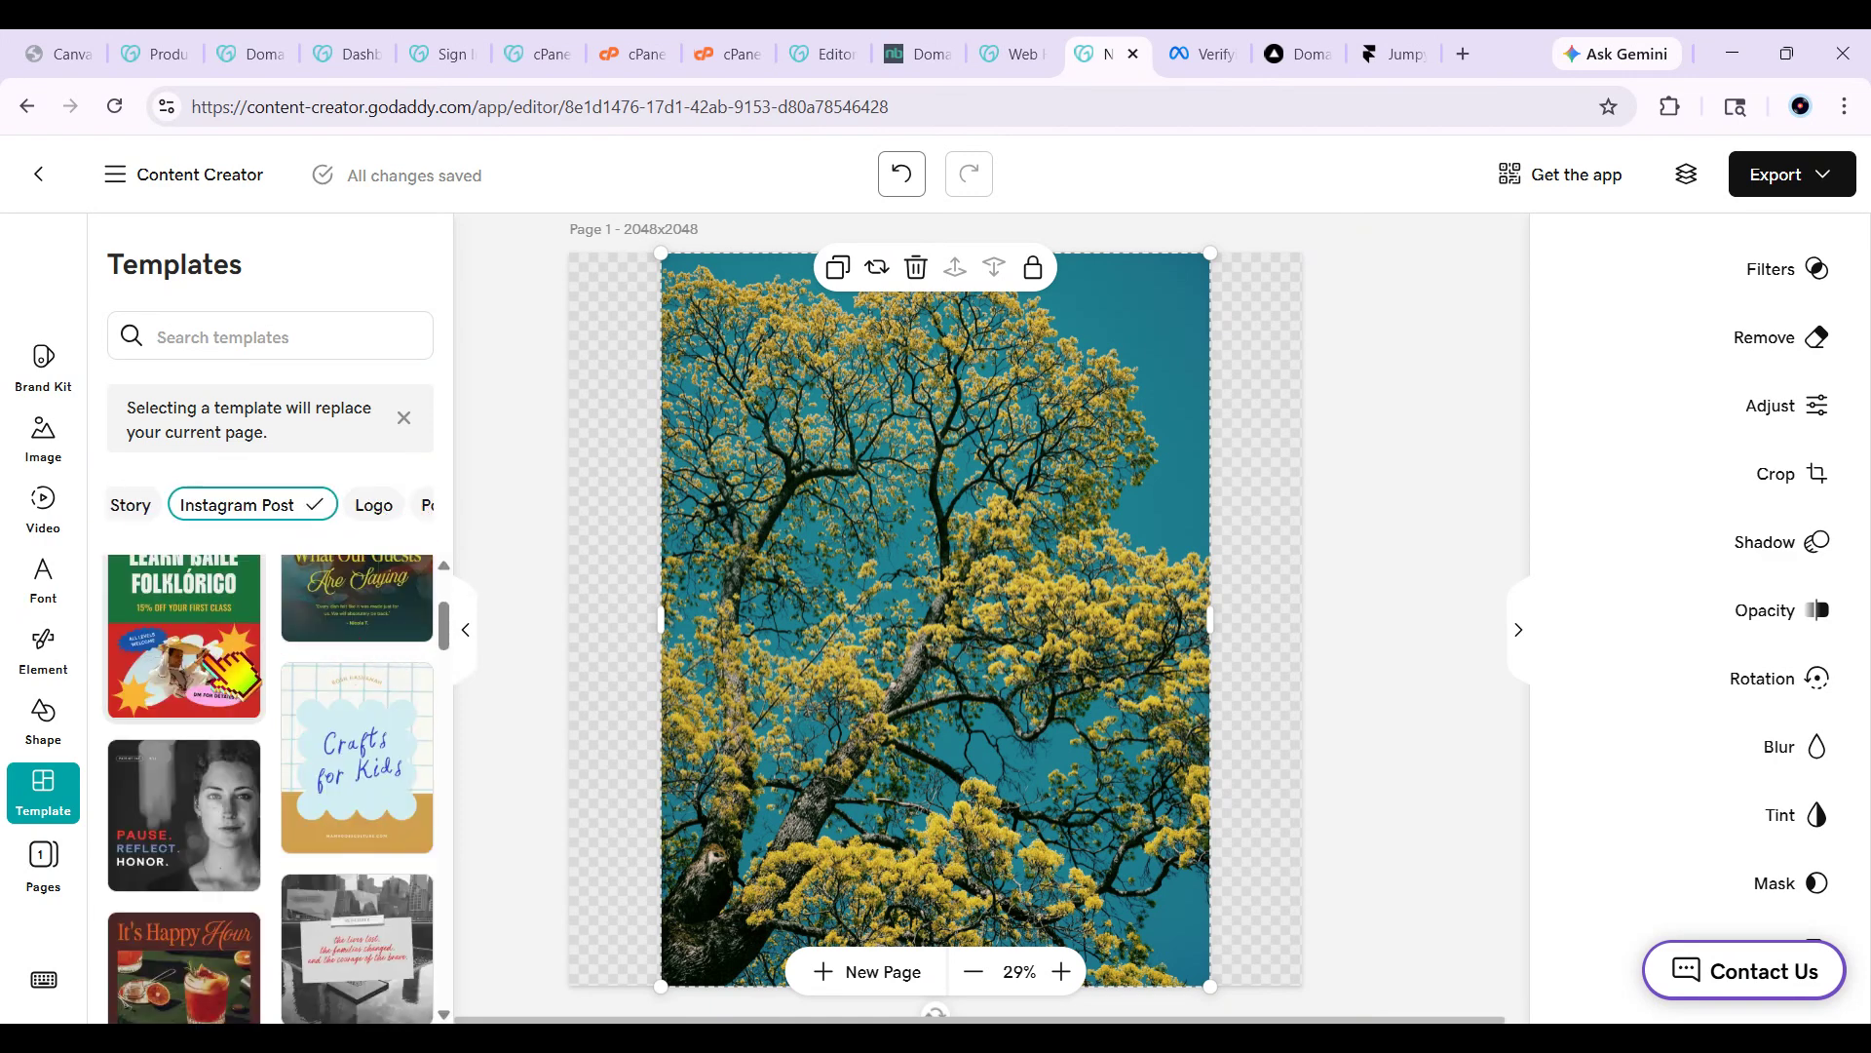
click(200, 794)
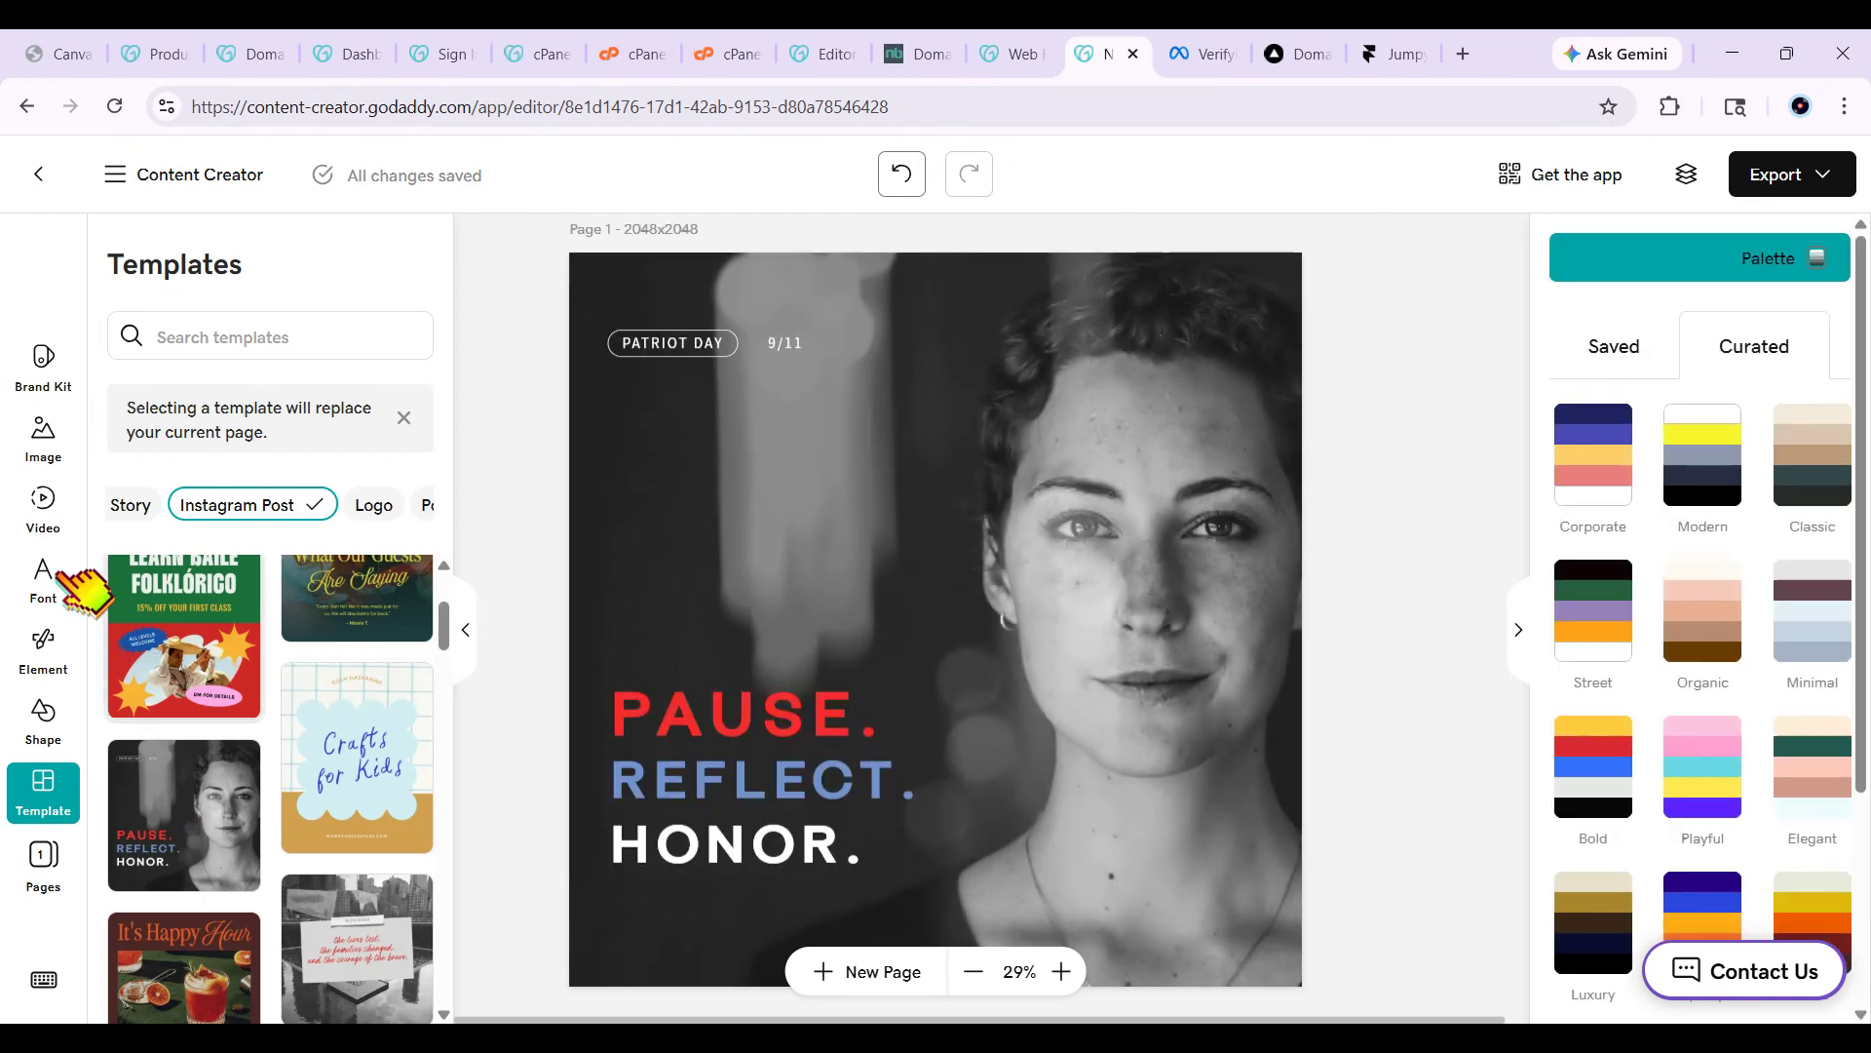
click(66, 443)
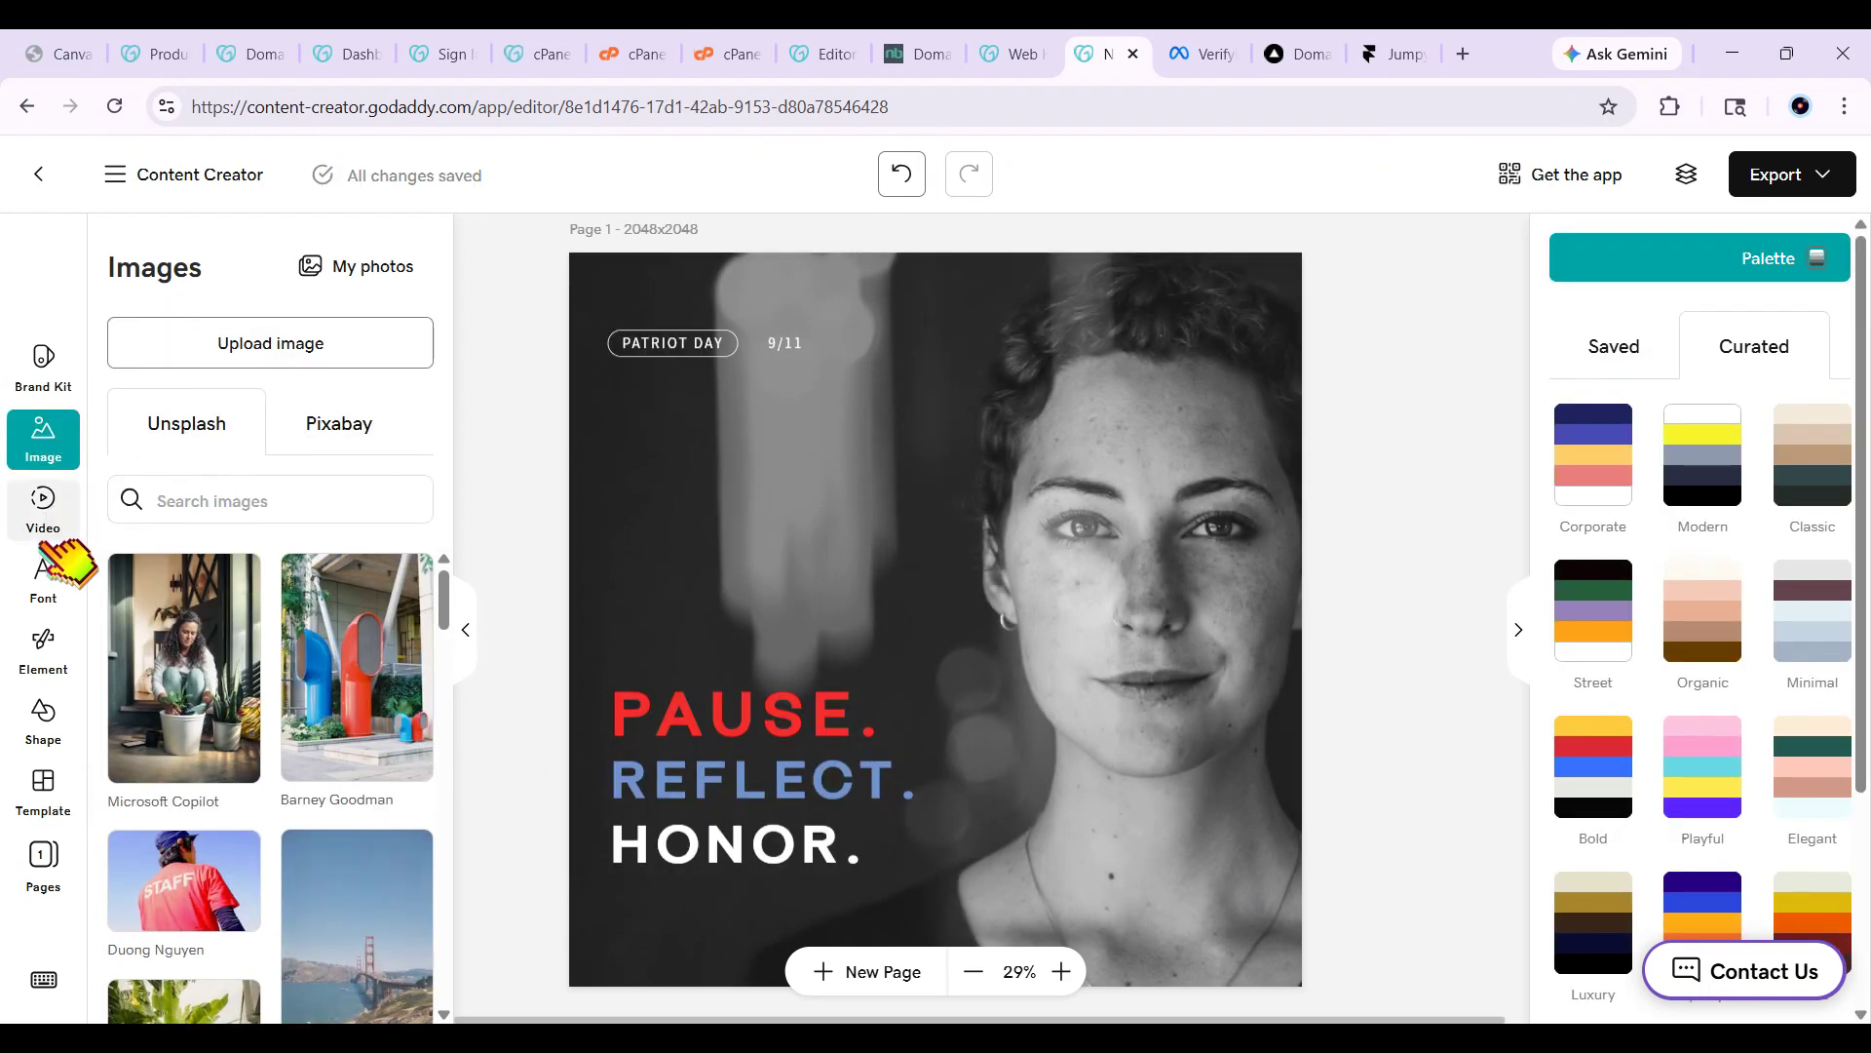
click(51, 724)
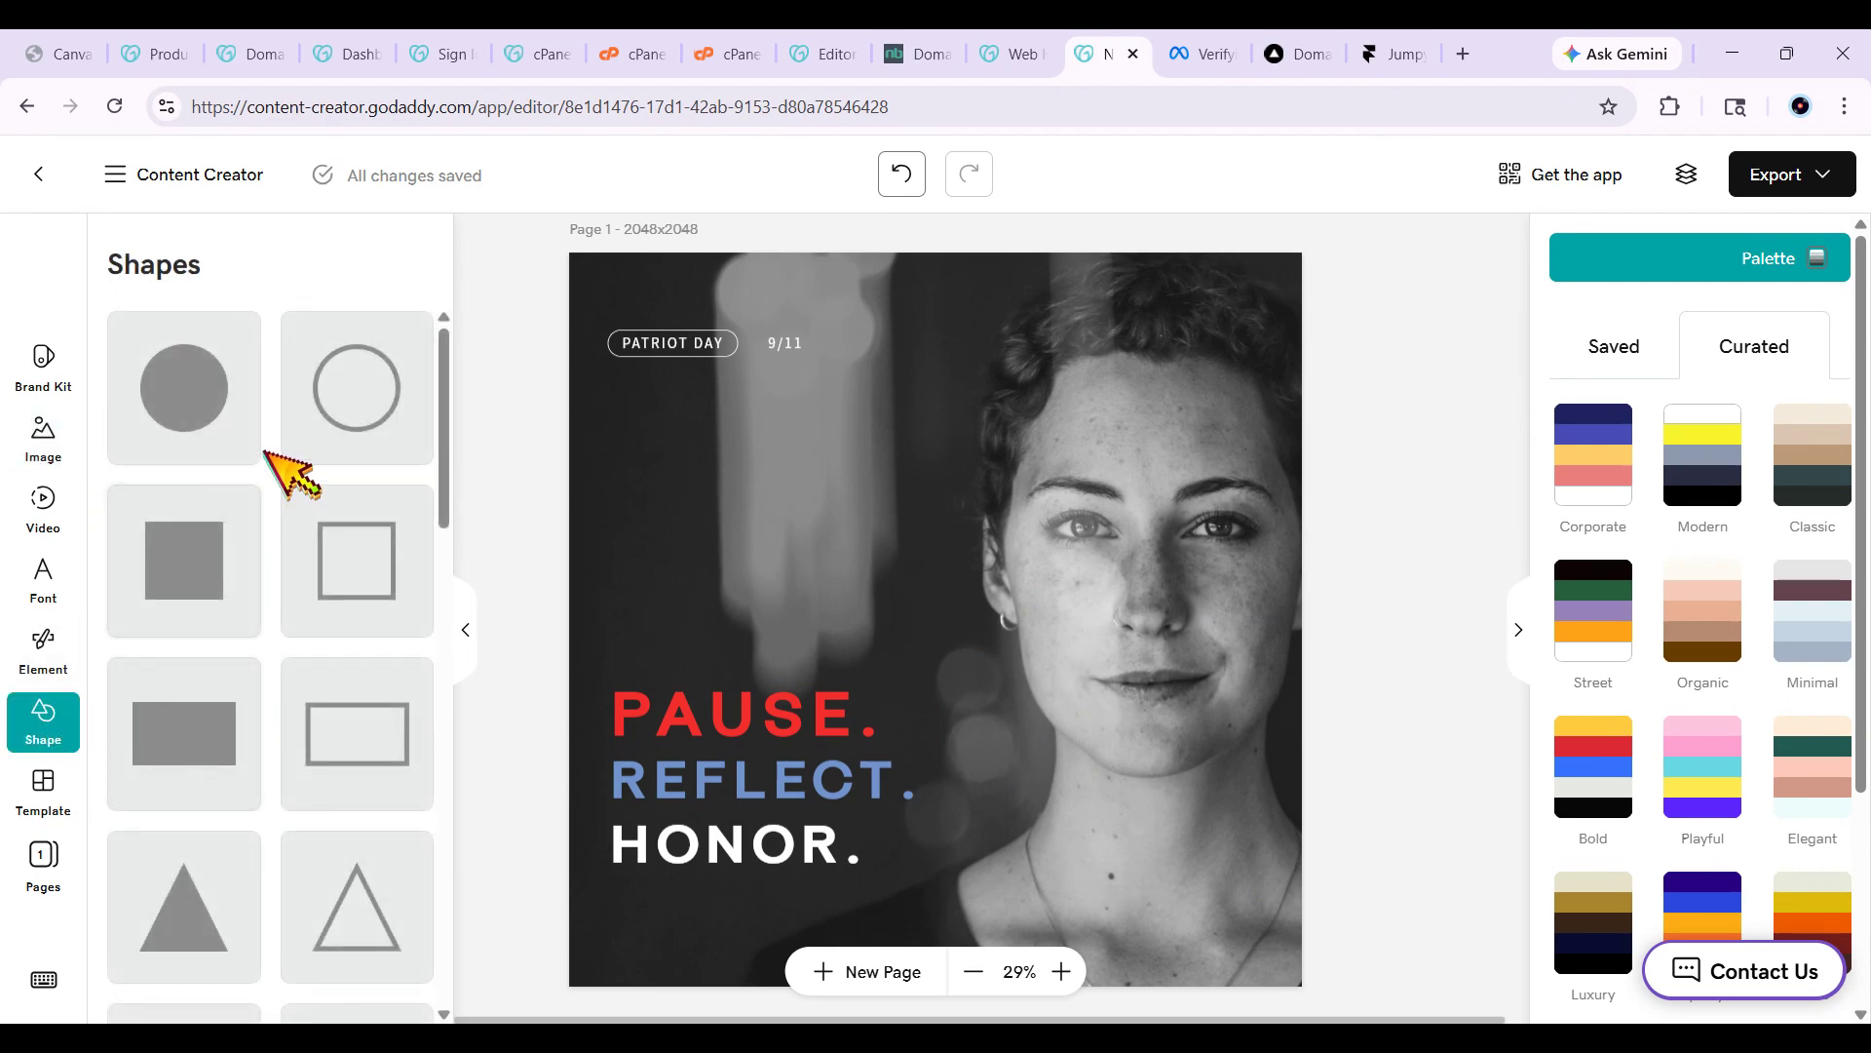
scroll(220, 729, down, 8)
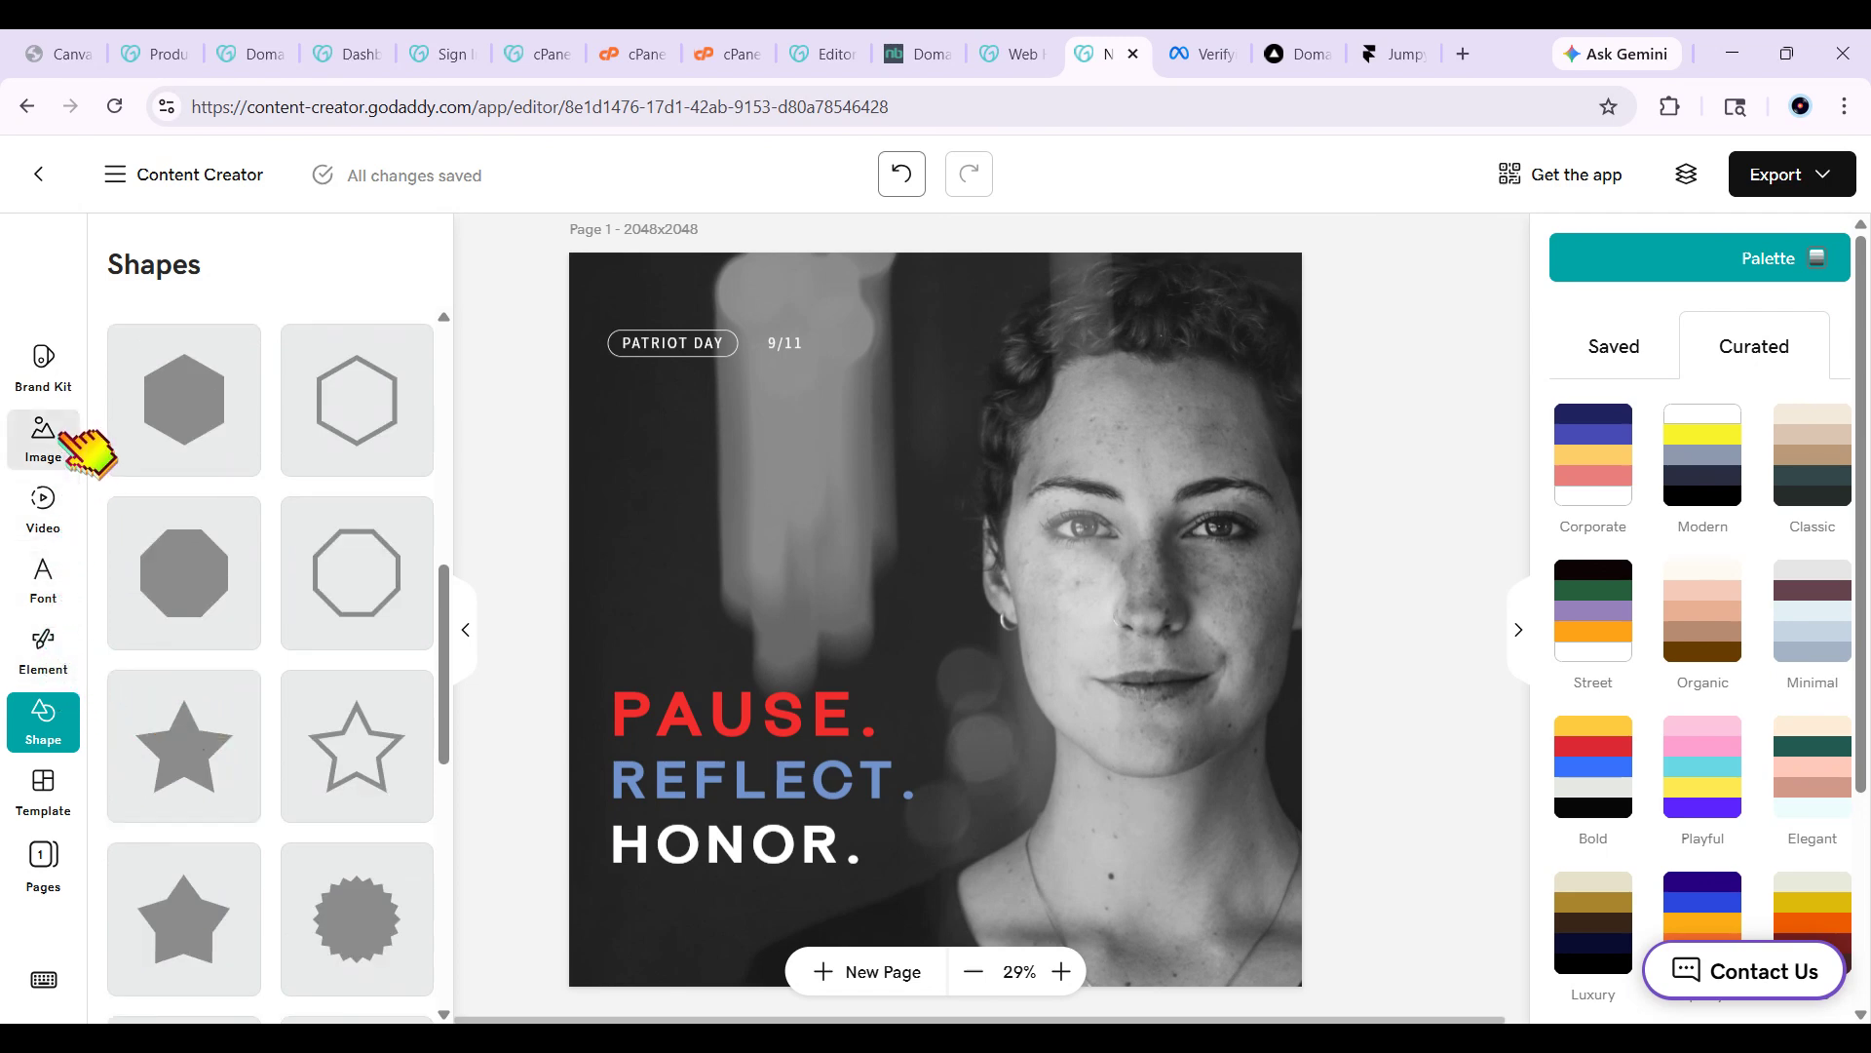
Add the orange lightning bolt graphic from the Movember elements collection to the page.
click(56, 660)
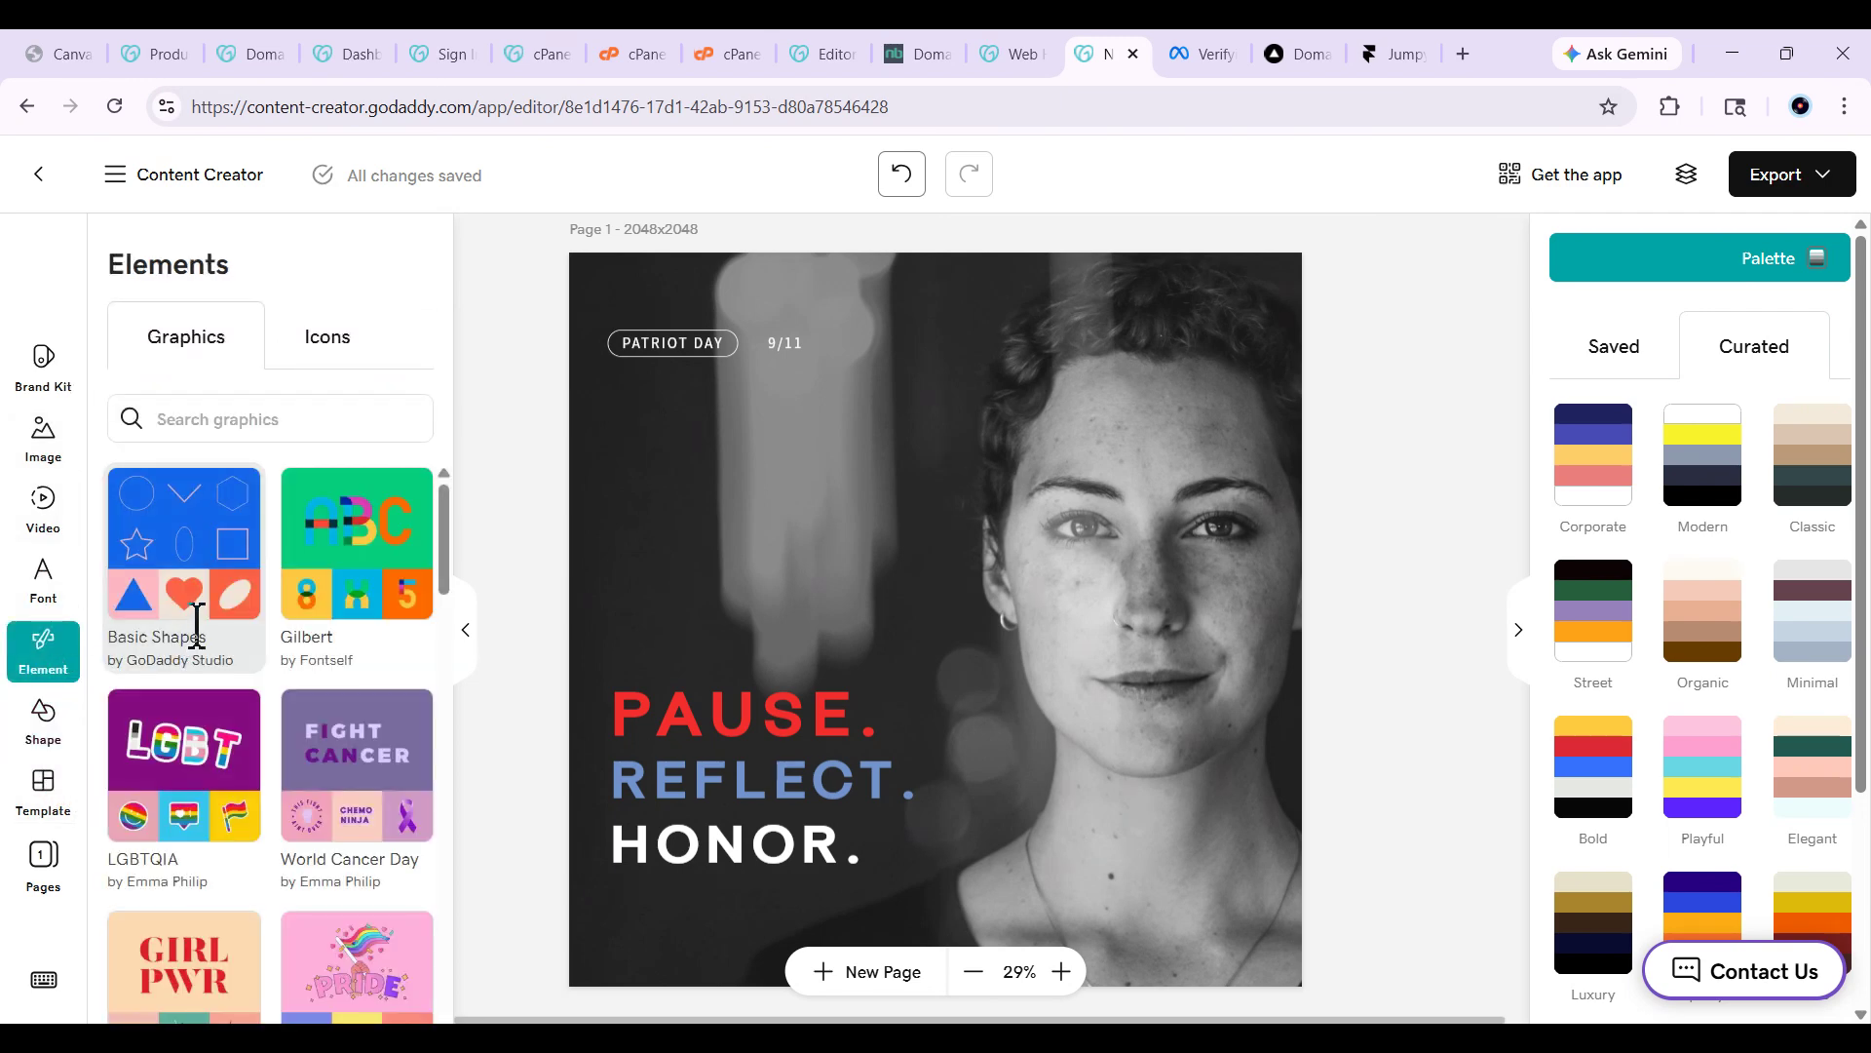
scroll(197, 624, down, 3)
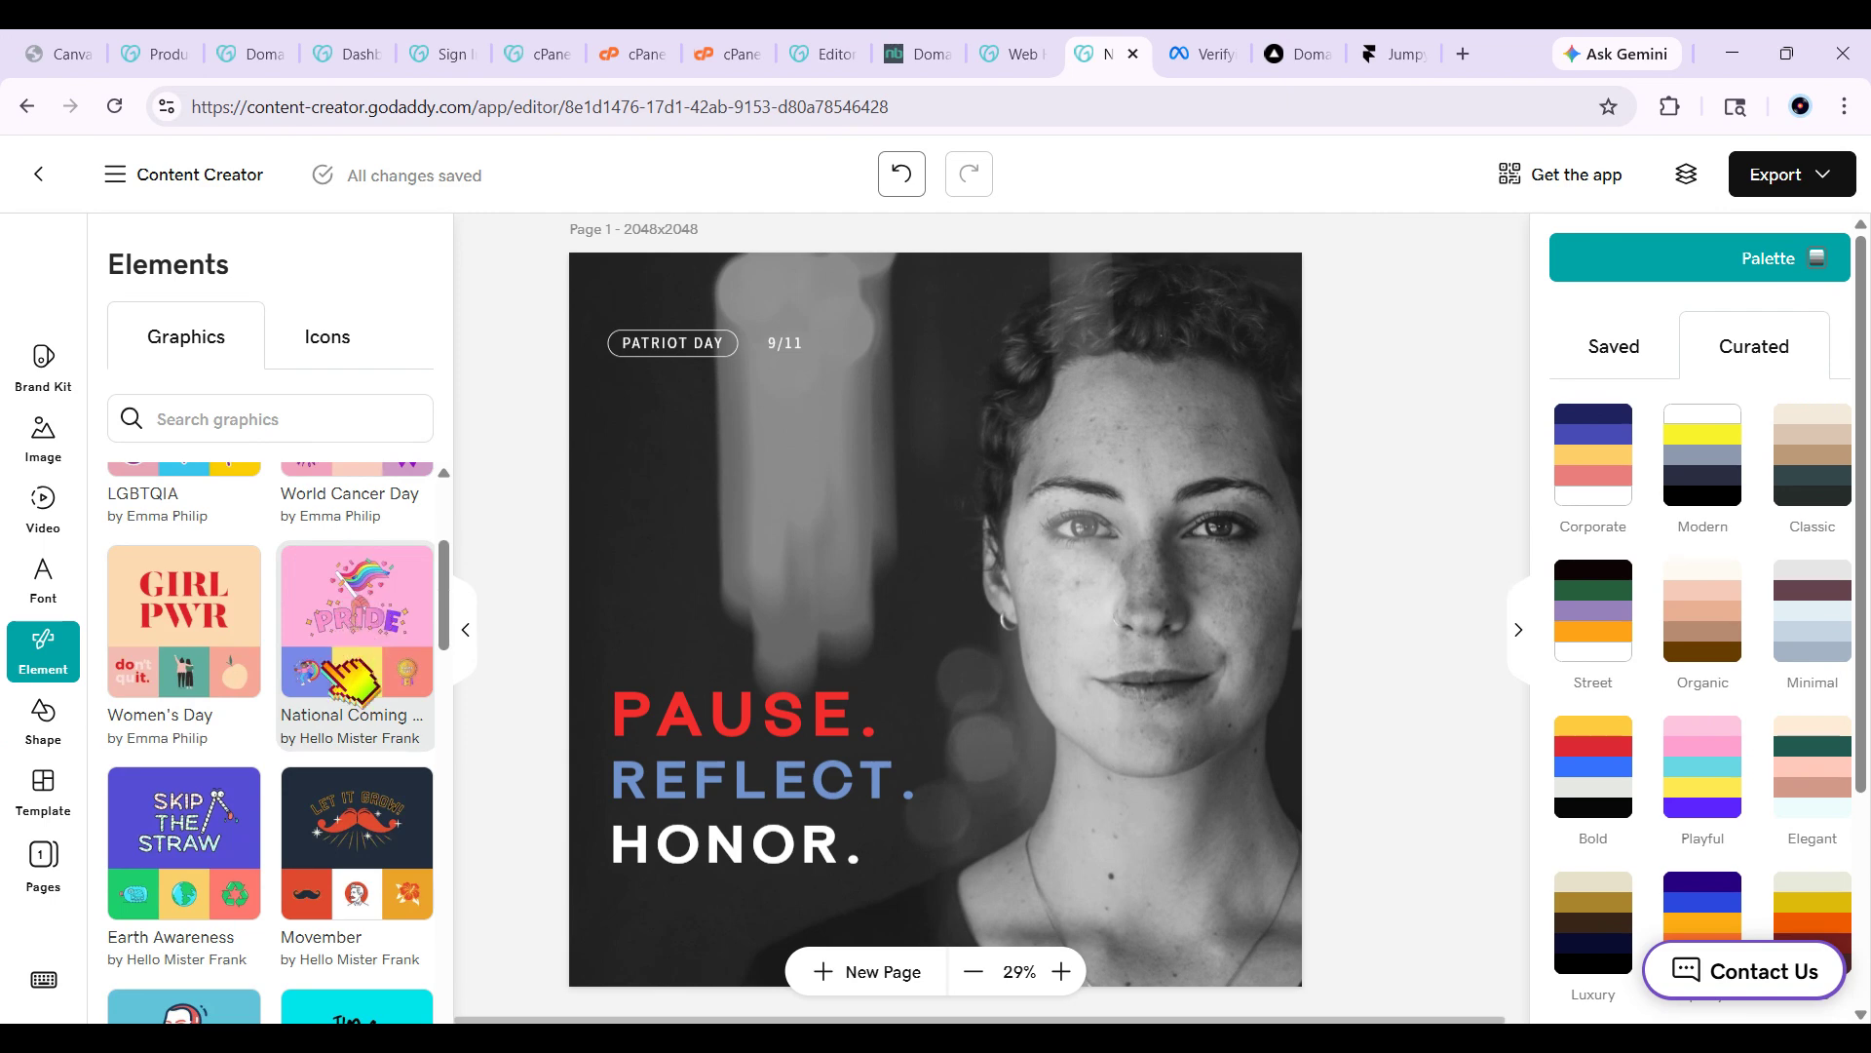
click(343, 828)
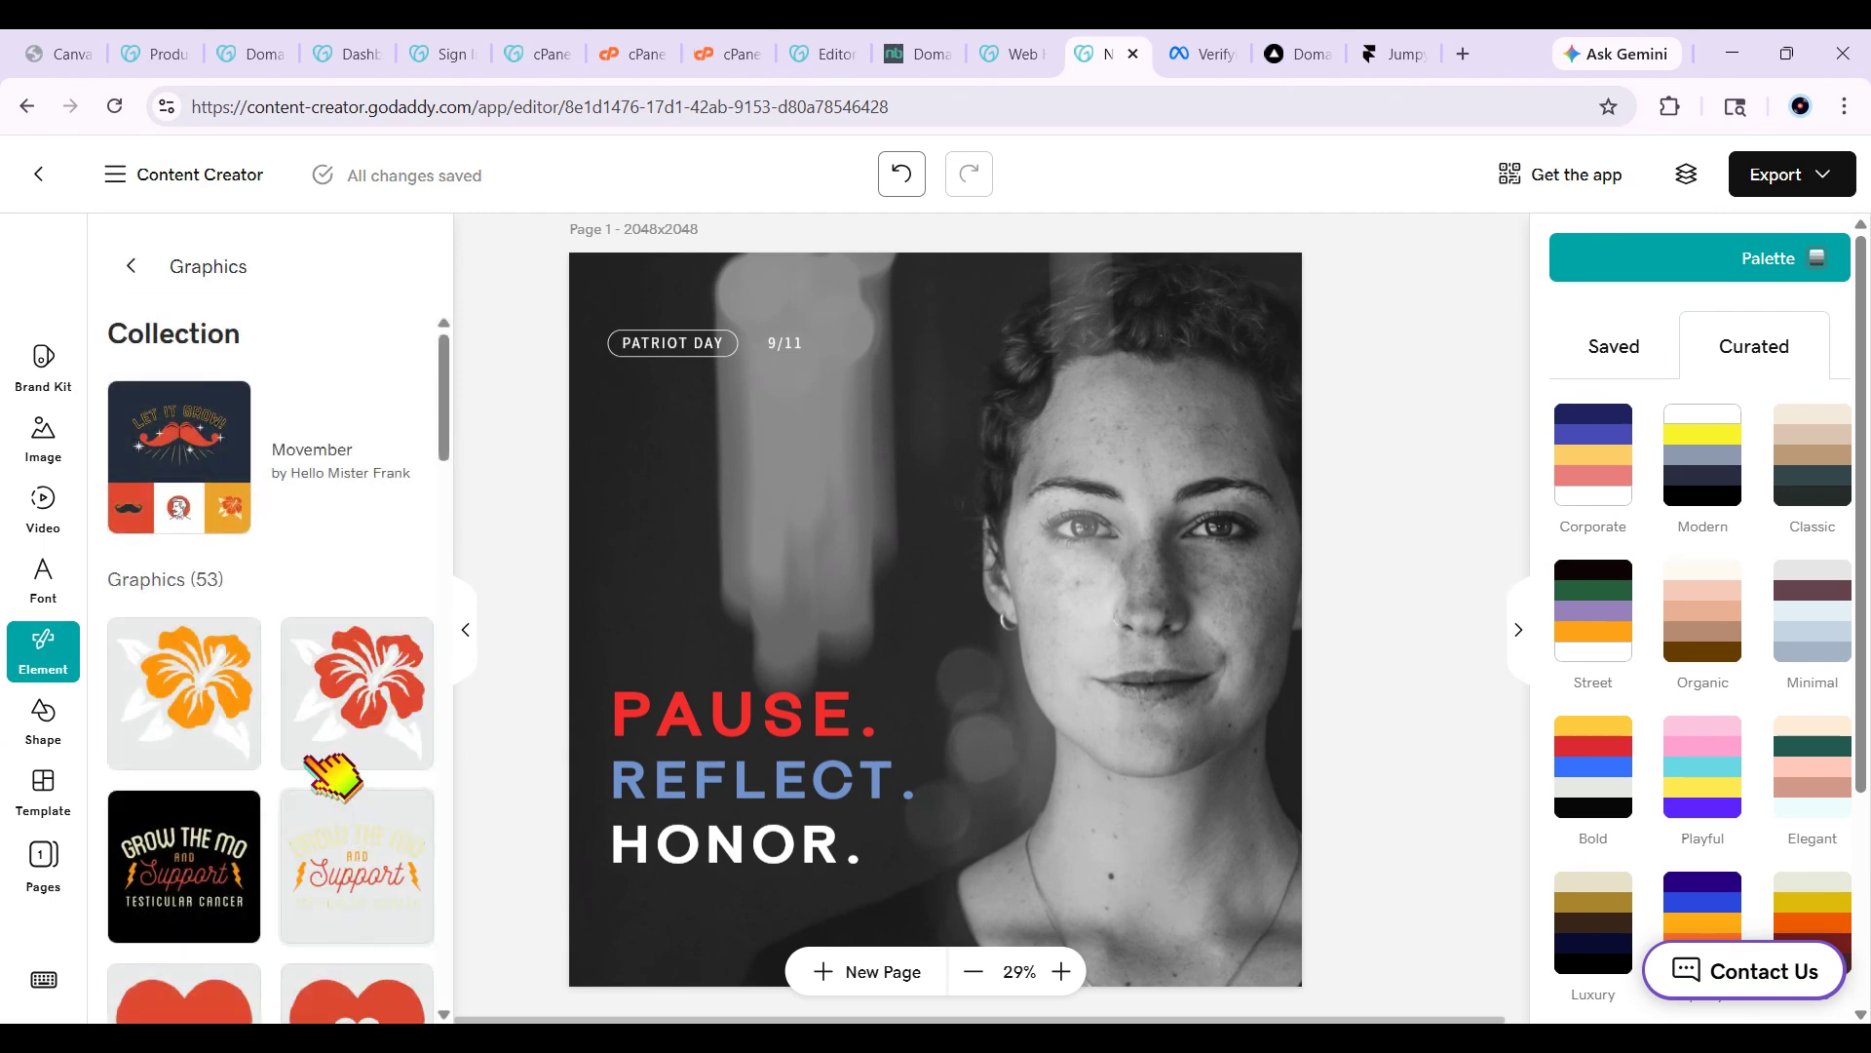
scroll(325, 770, down, 10)
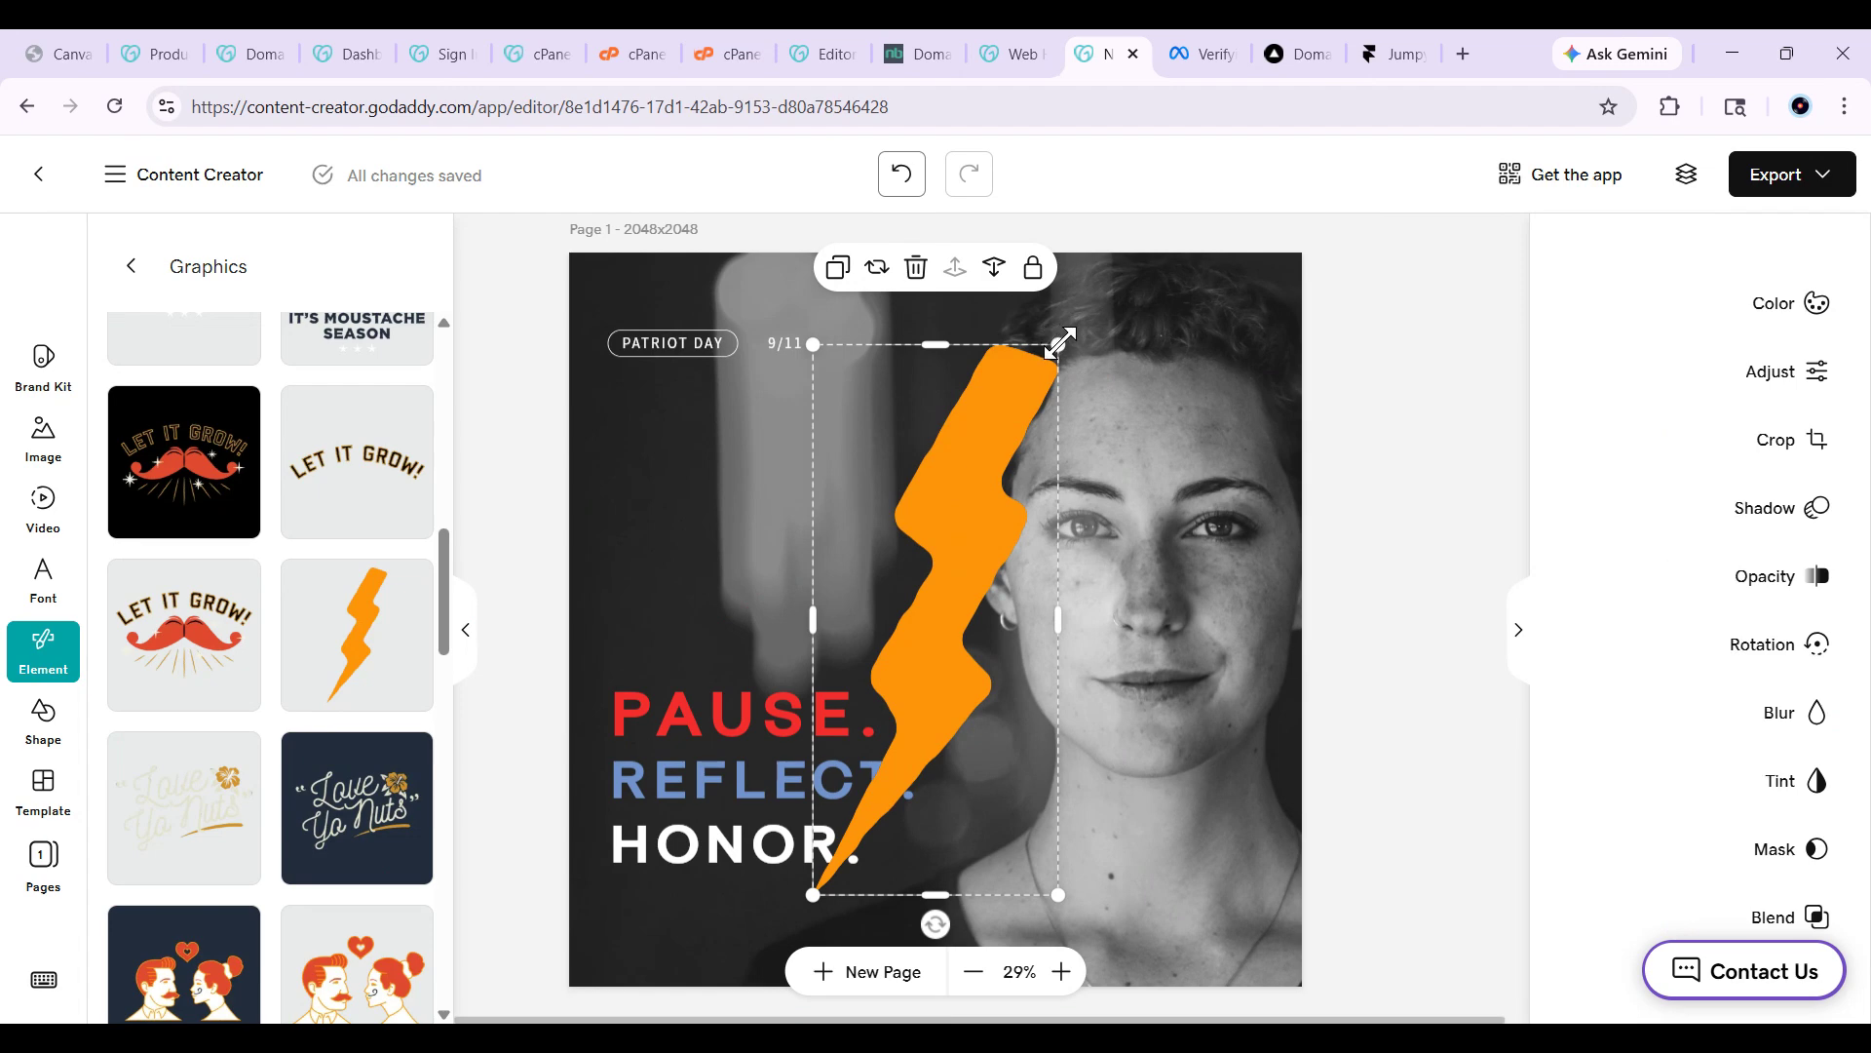
Shrink the lightning bolt and place it on the woman's cheek, below the eye nearest the earring.
drag(1059, 343, 985, 429)
drag(906, 635, 1071, 523)
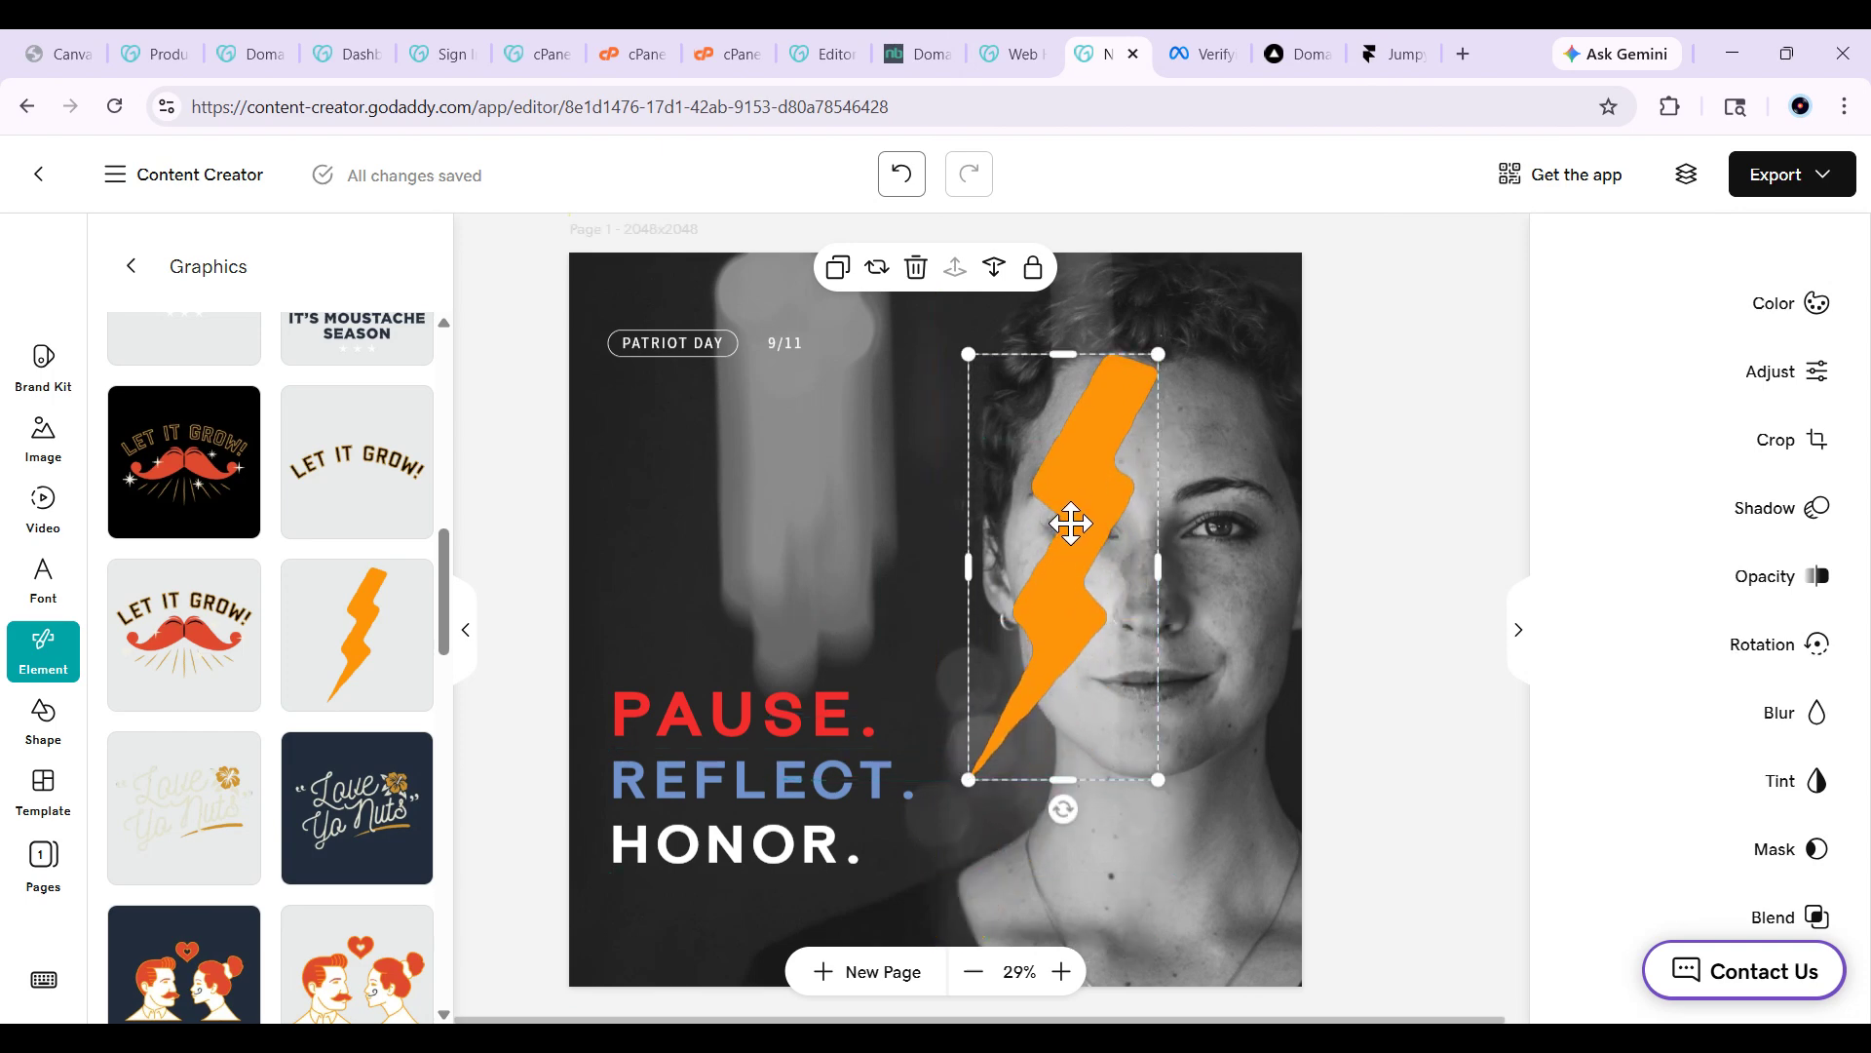
drag(972, 779, 1051, 596)
drag(1104, 477, 1038, 663)
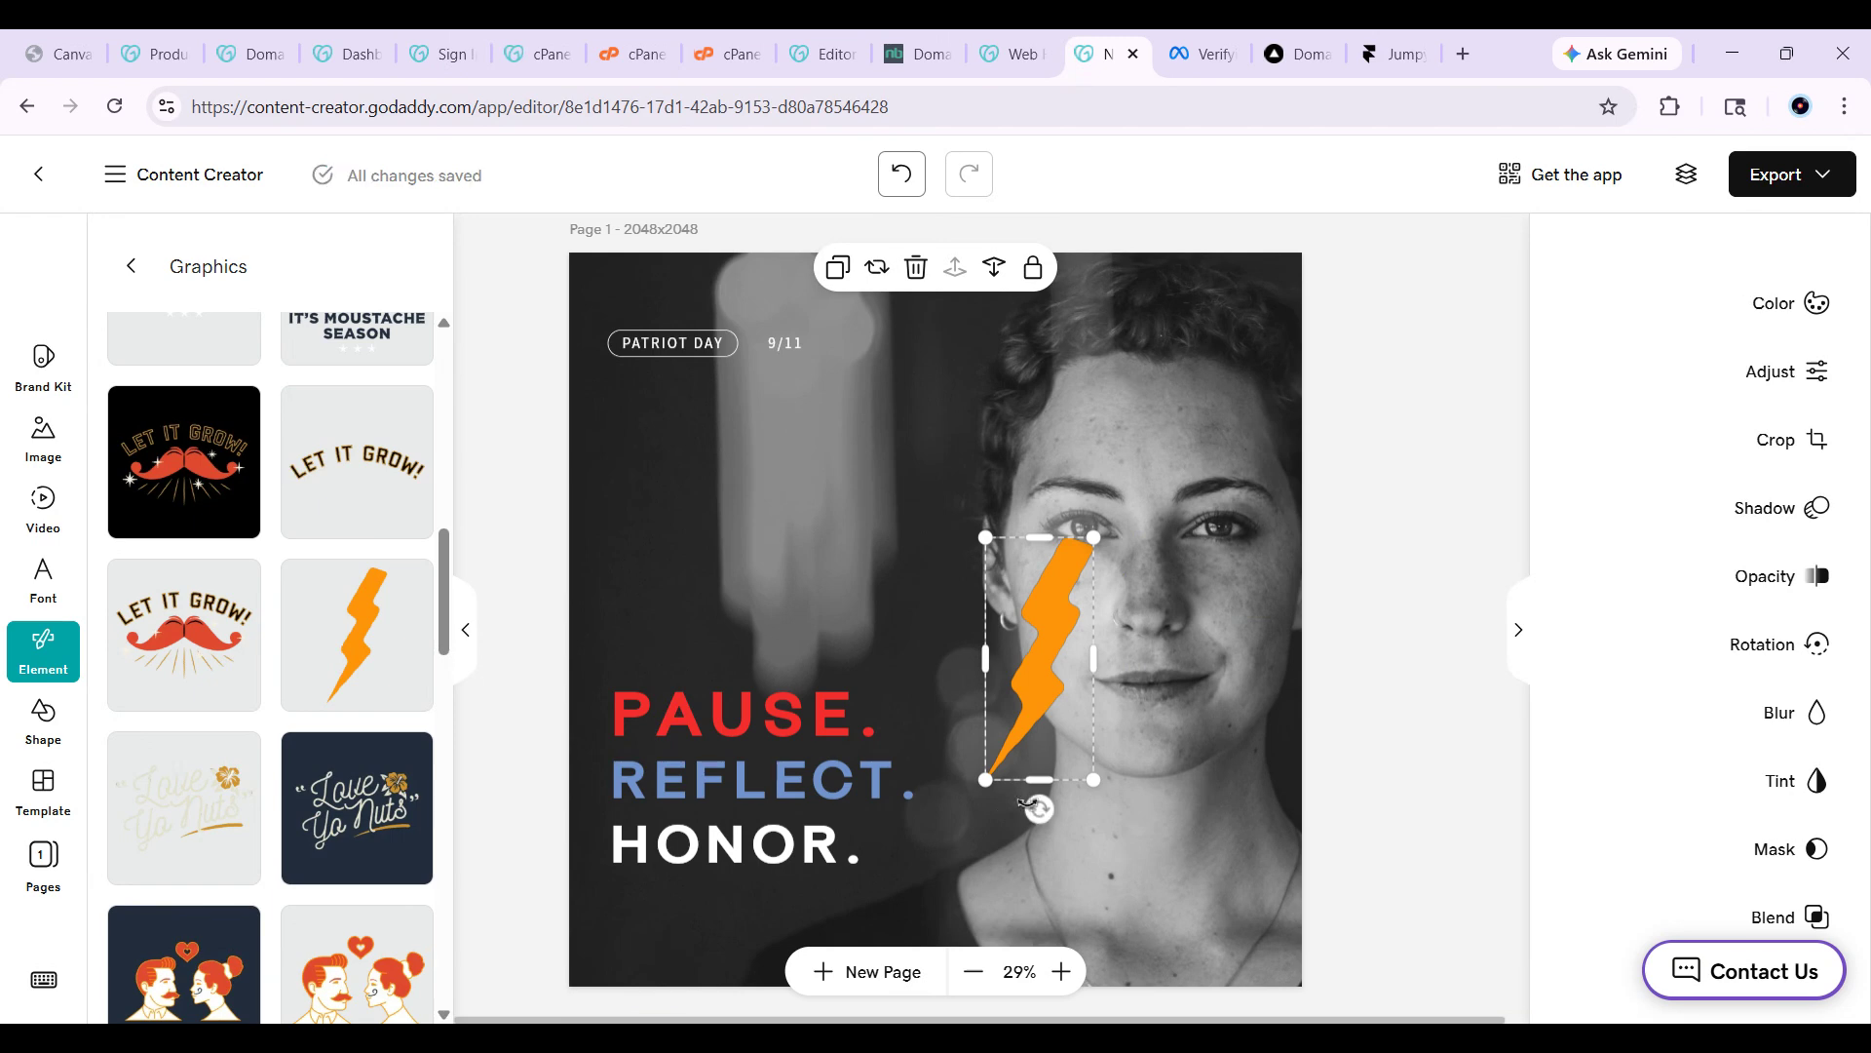
drag(986, 780, 1057, 598)
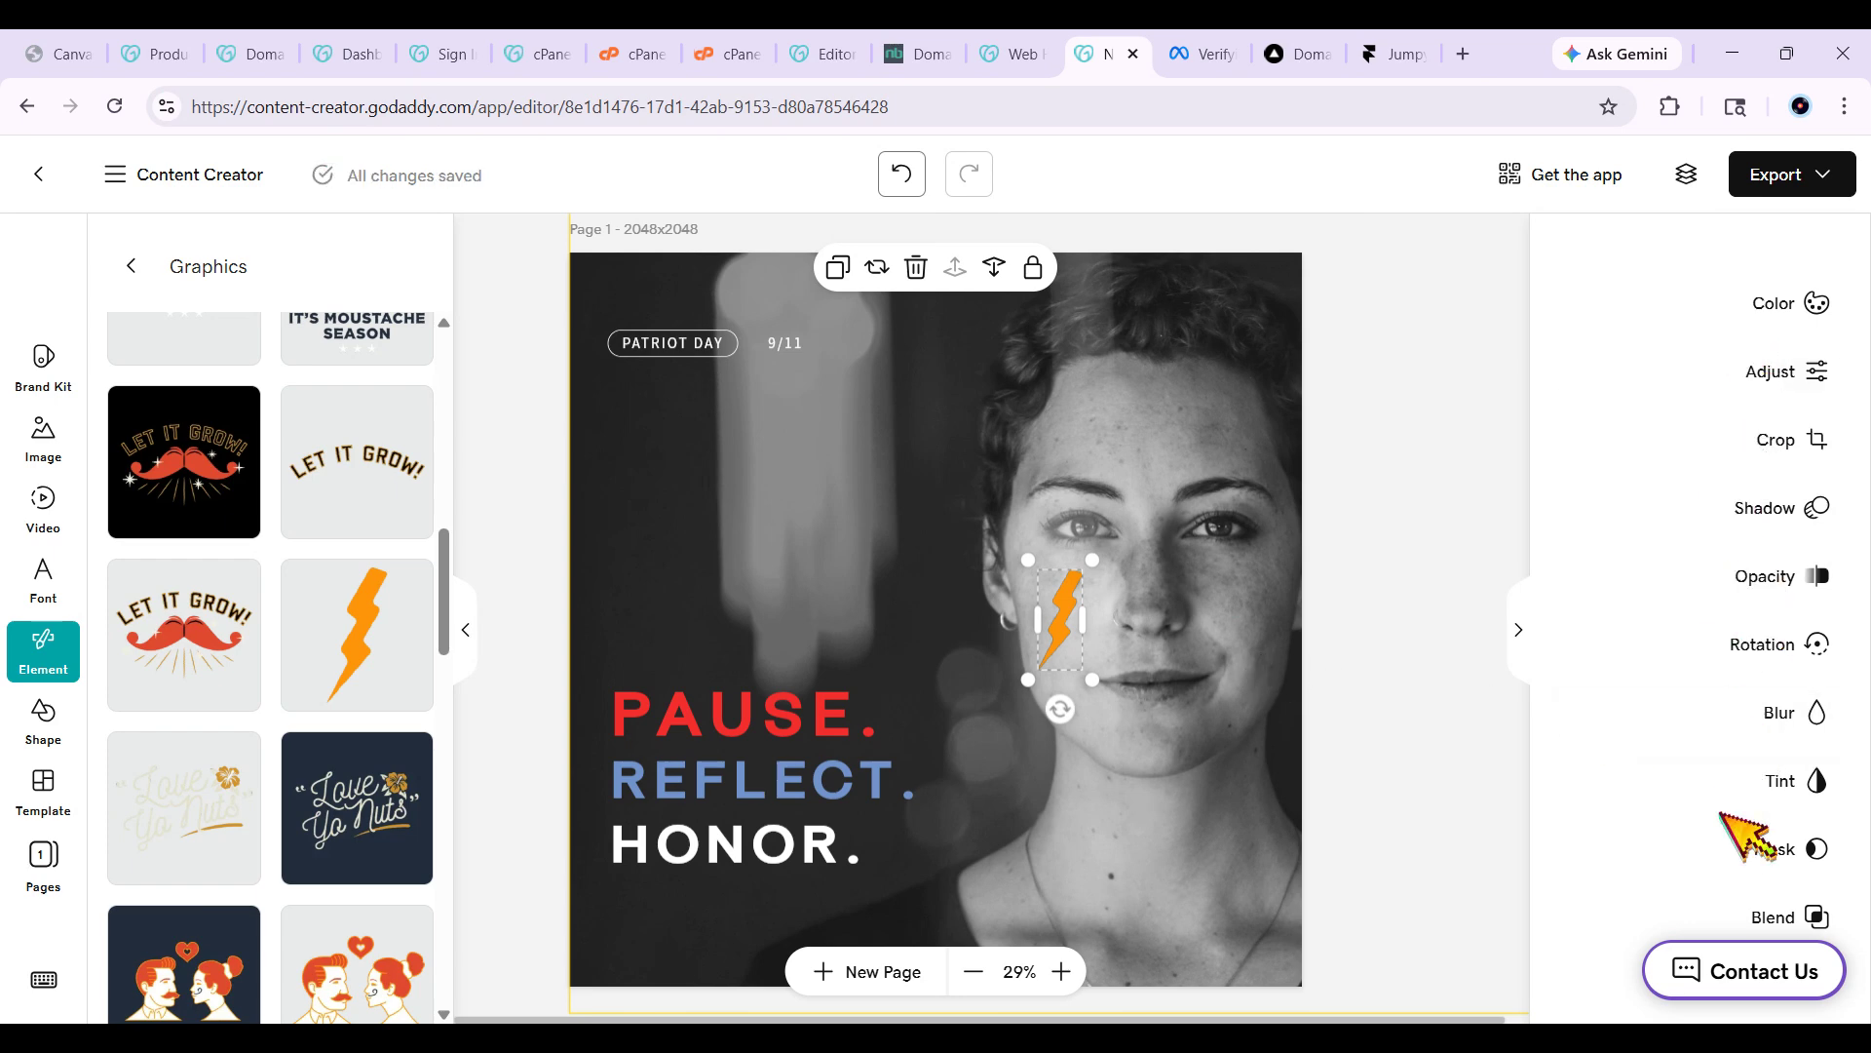
Try the blend modes from Multiply to Exclusion on the lightning bolt, ending with the blend set back to None.
click(1825, 910)
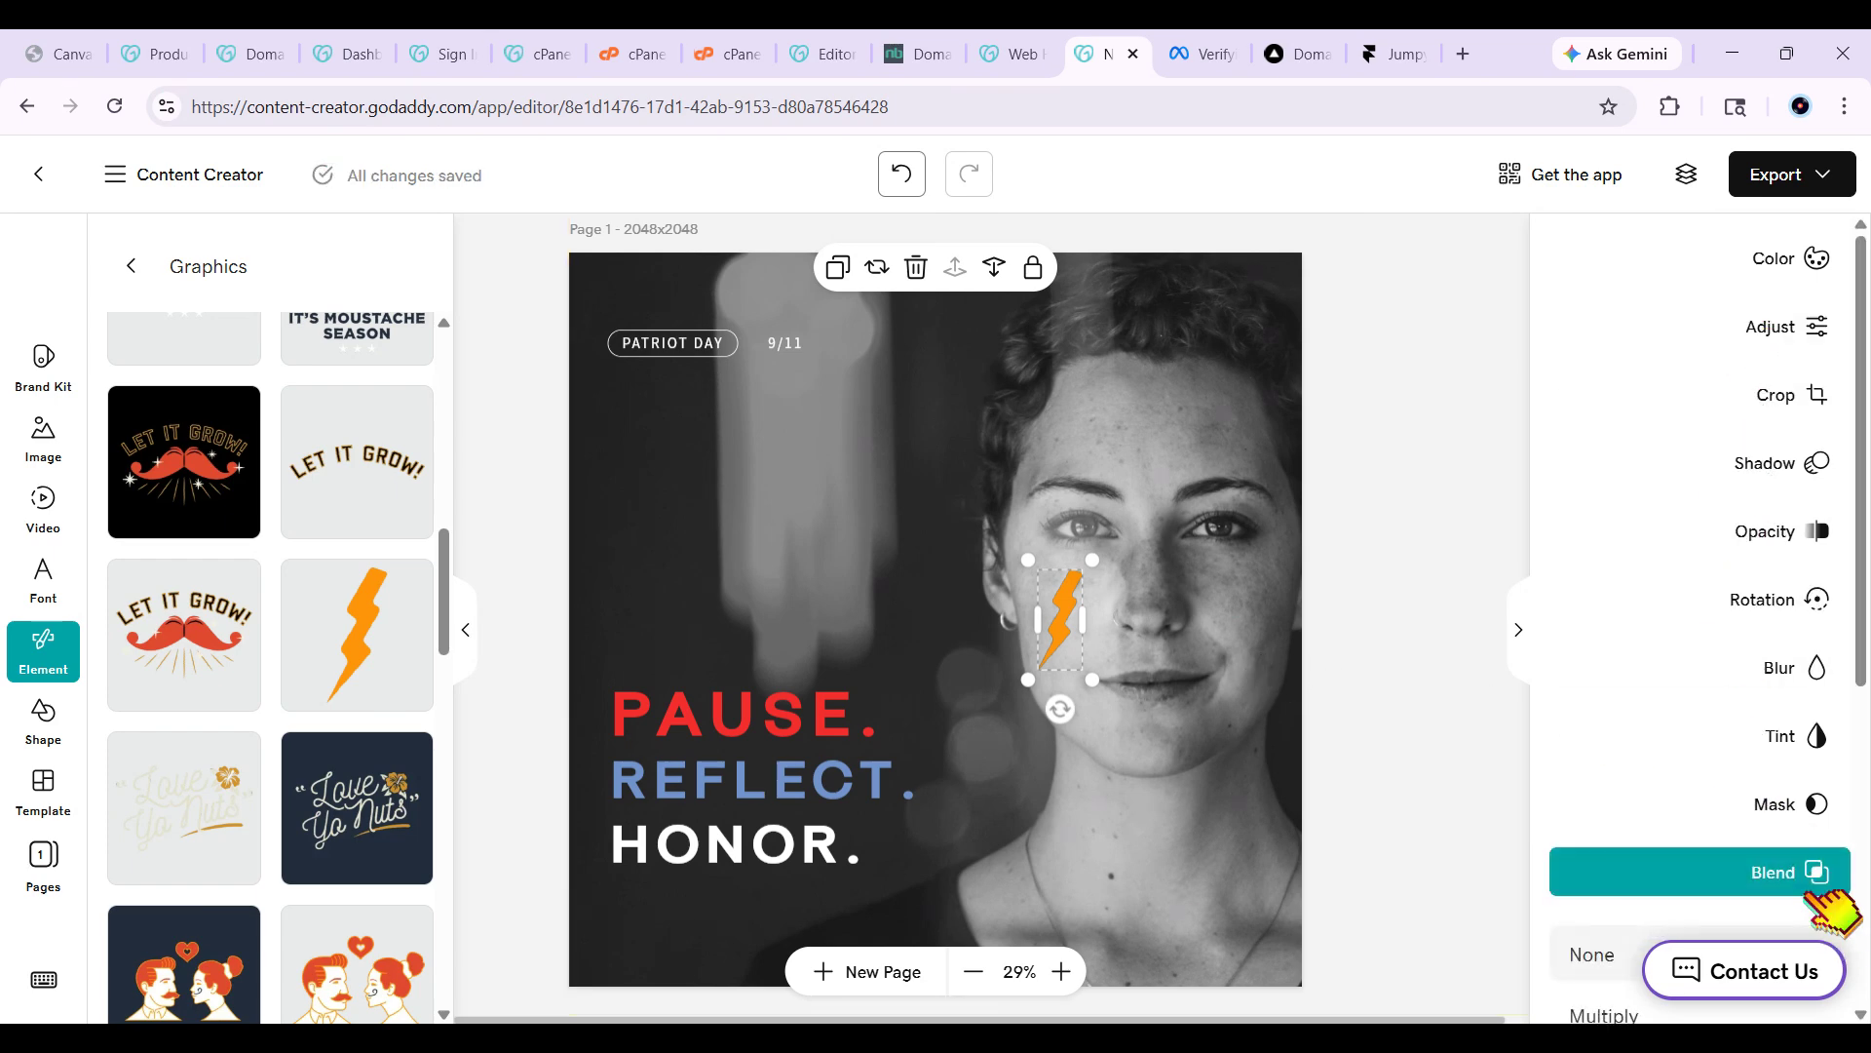
click(1696, 447)
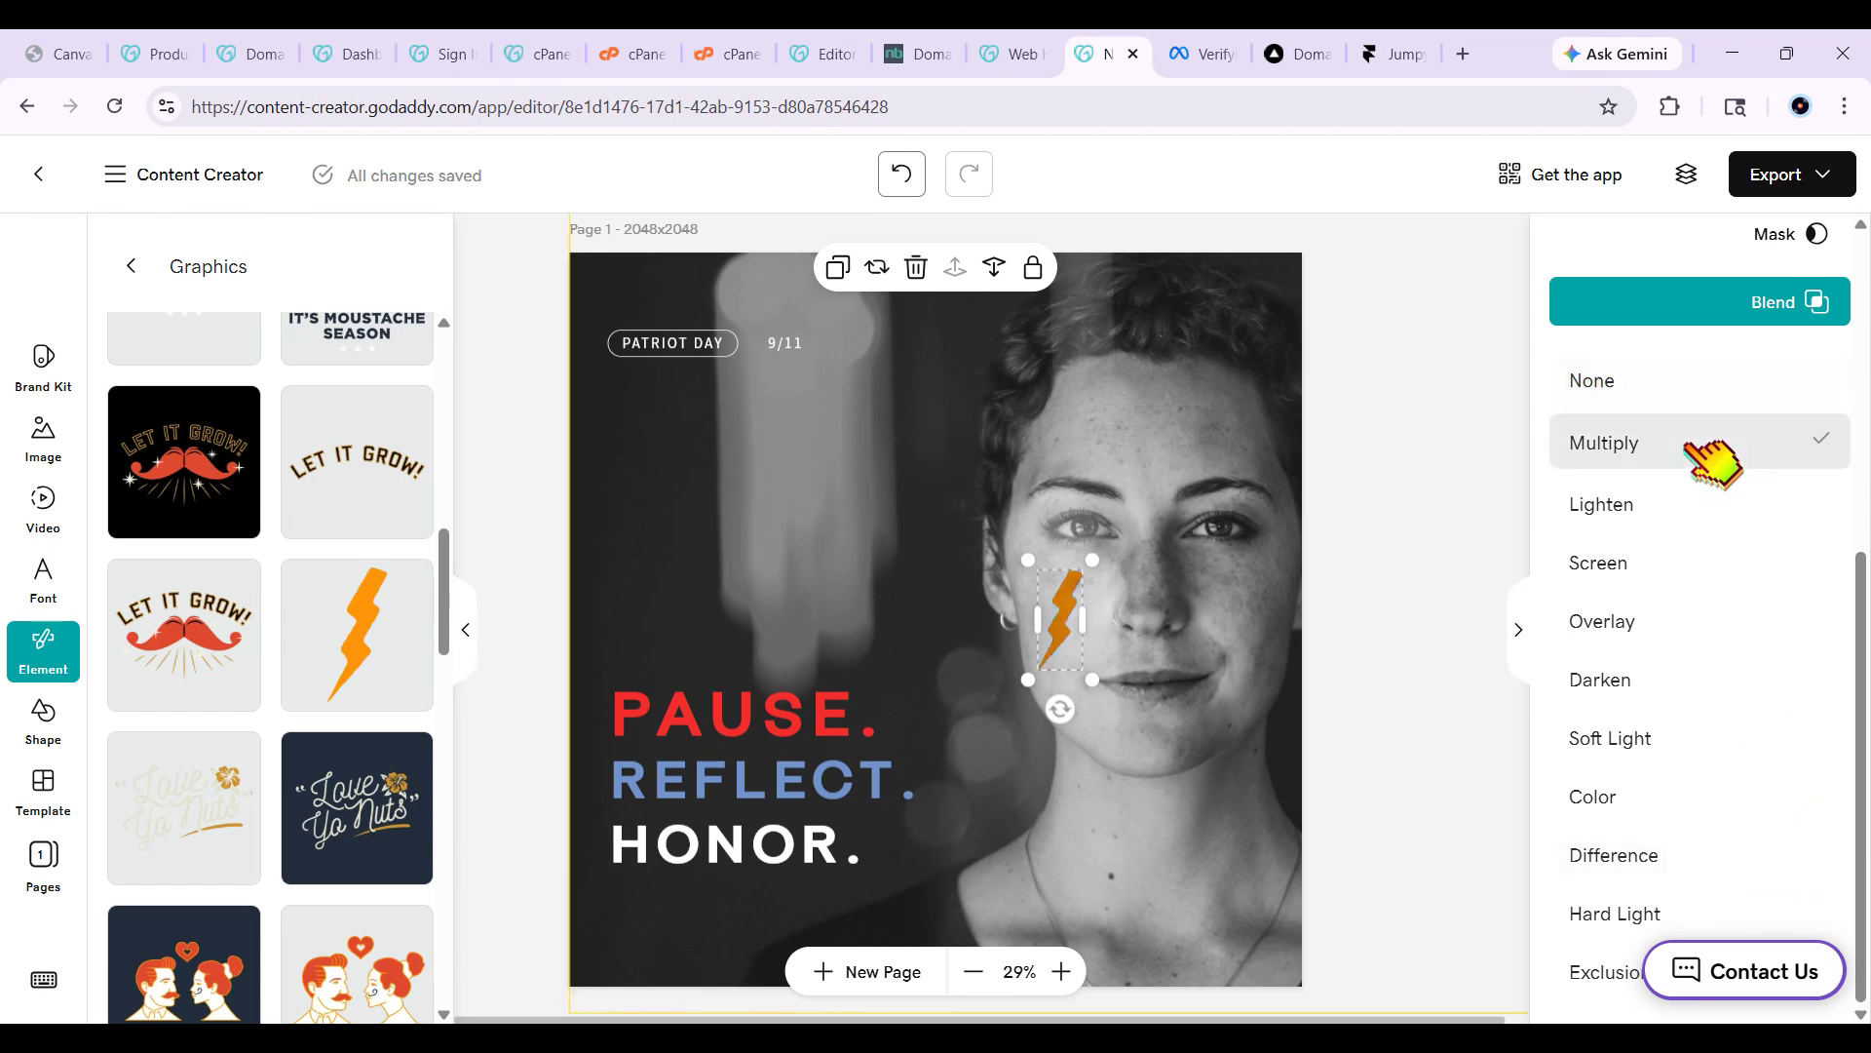
click(1693, 507)
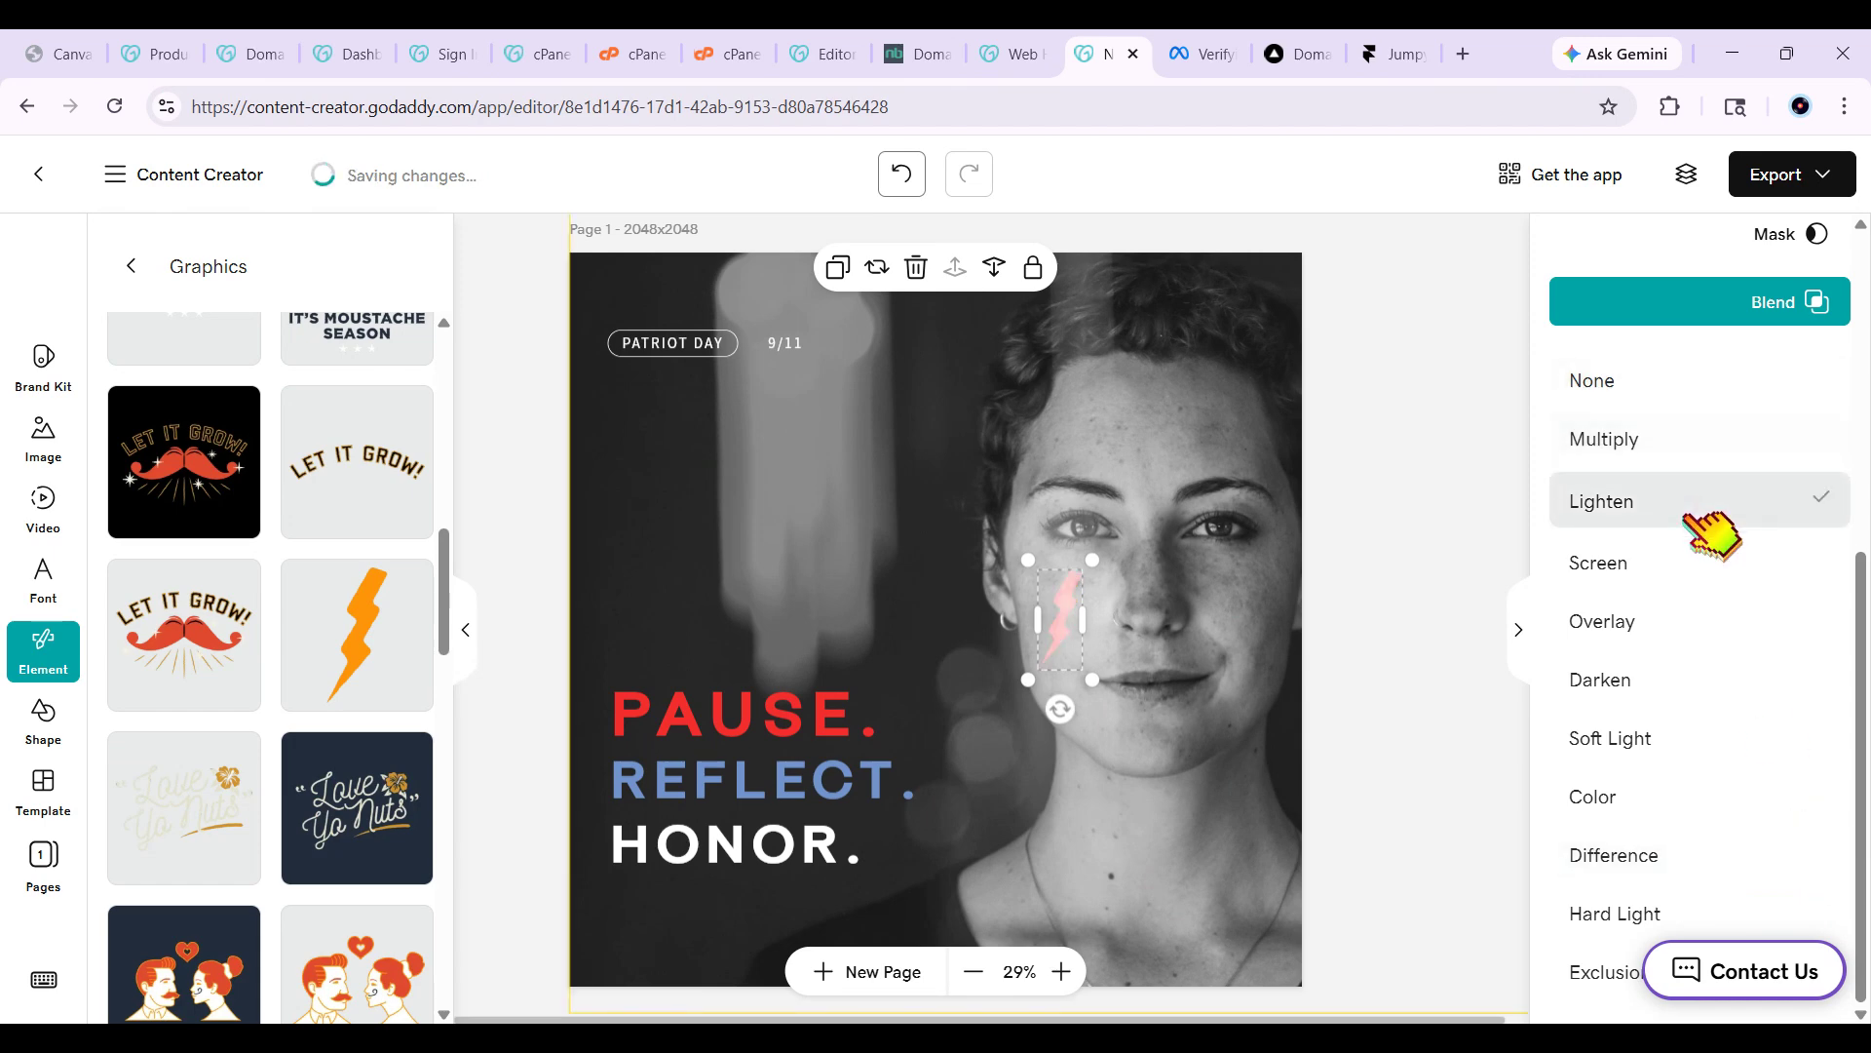
click(1695, 573)
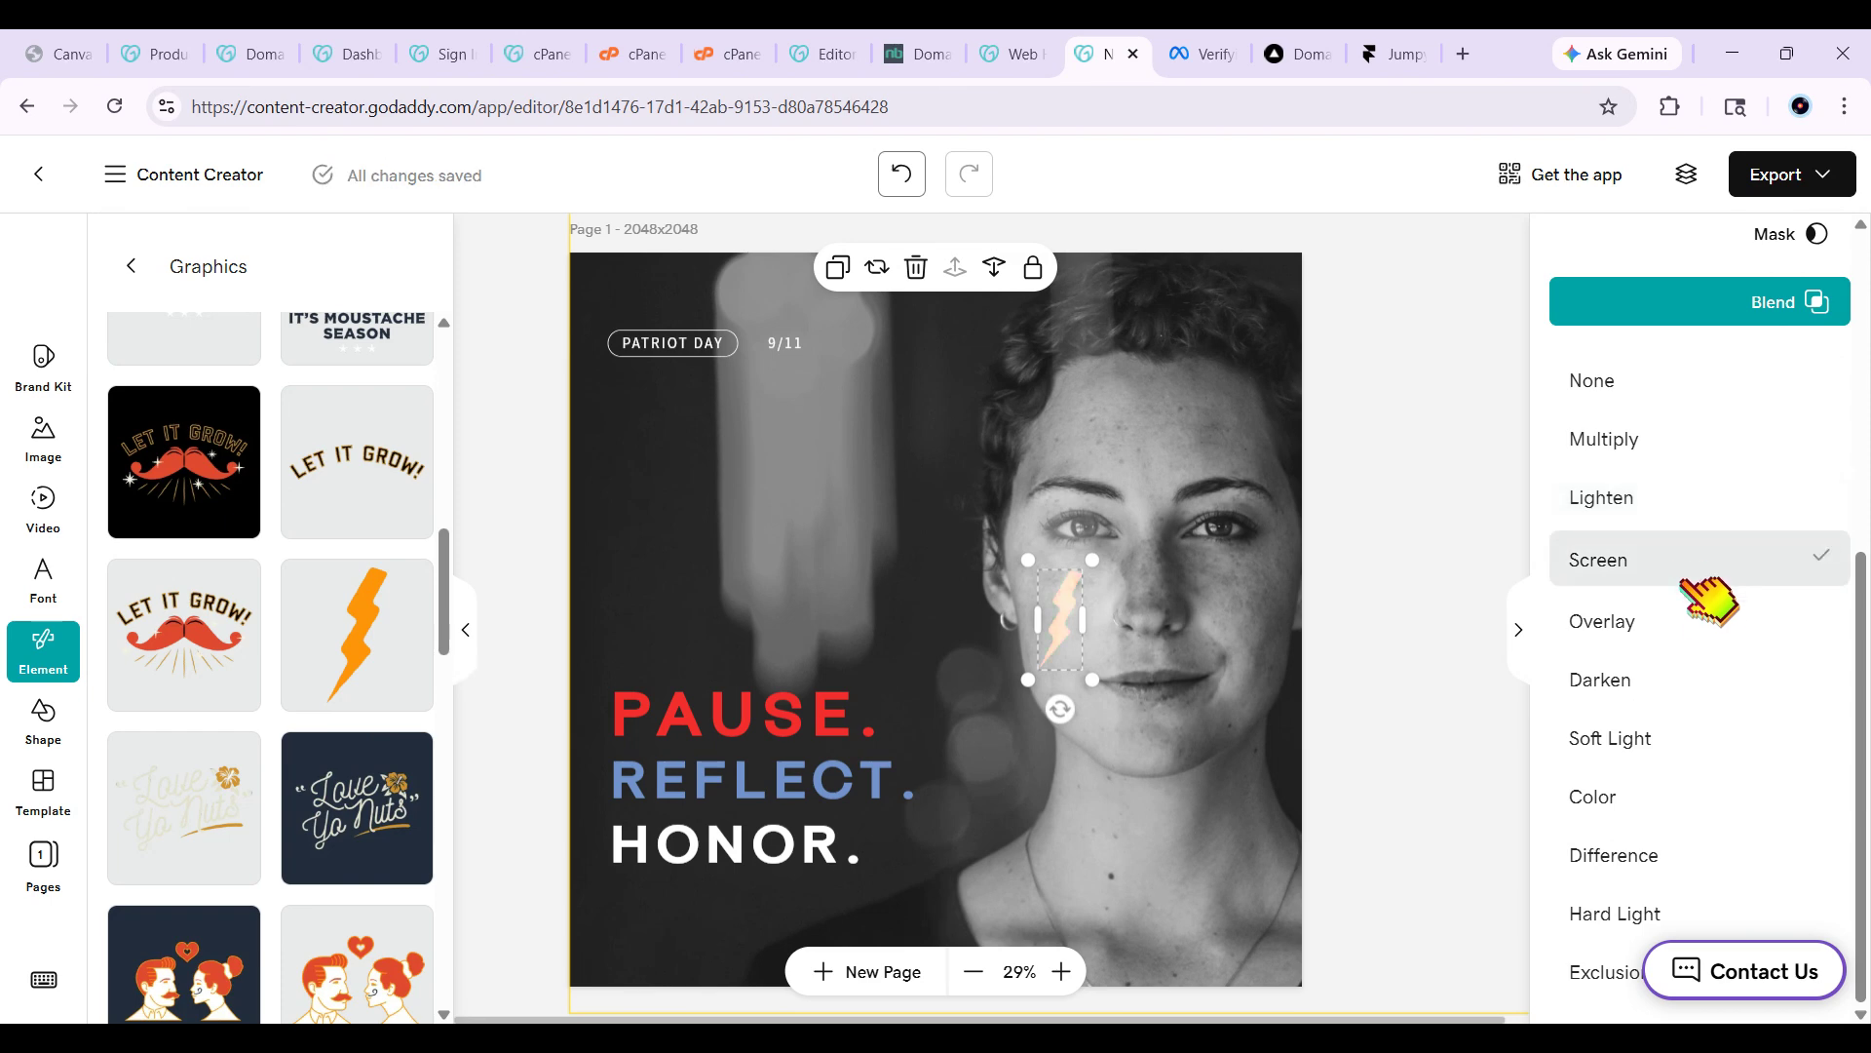
click(1706, 635)
click(1708, 711)
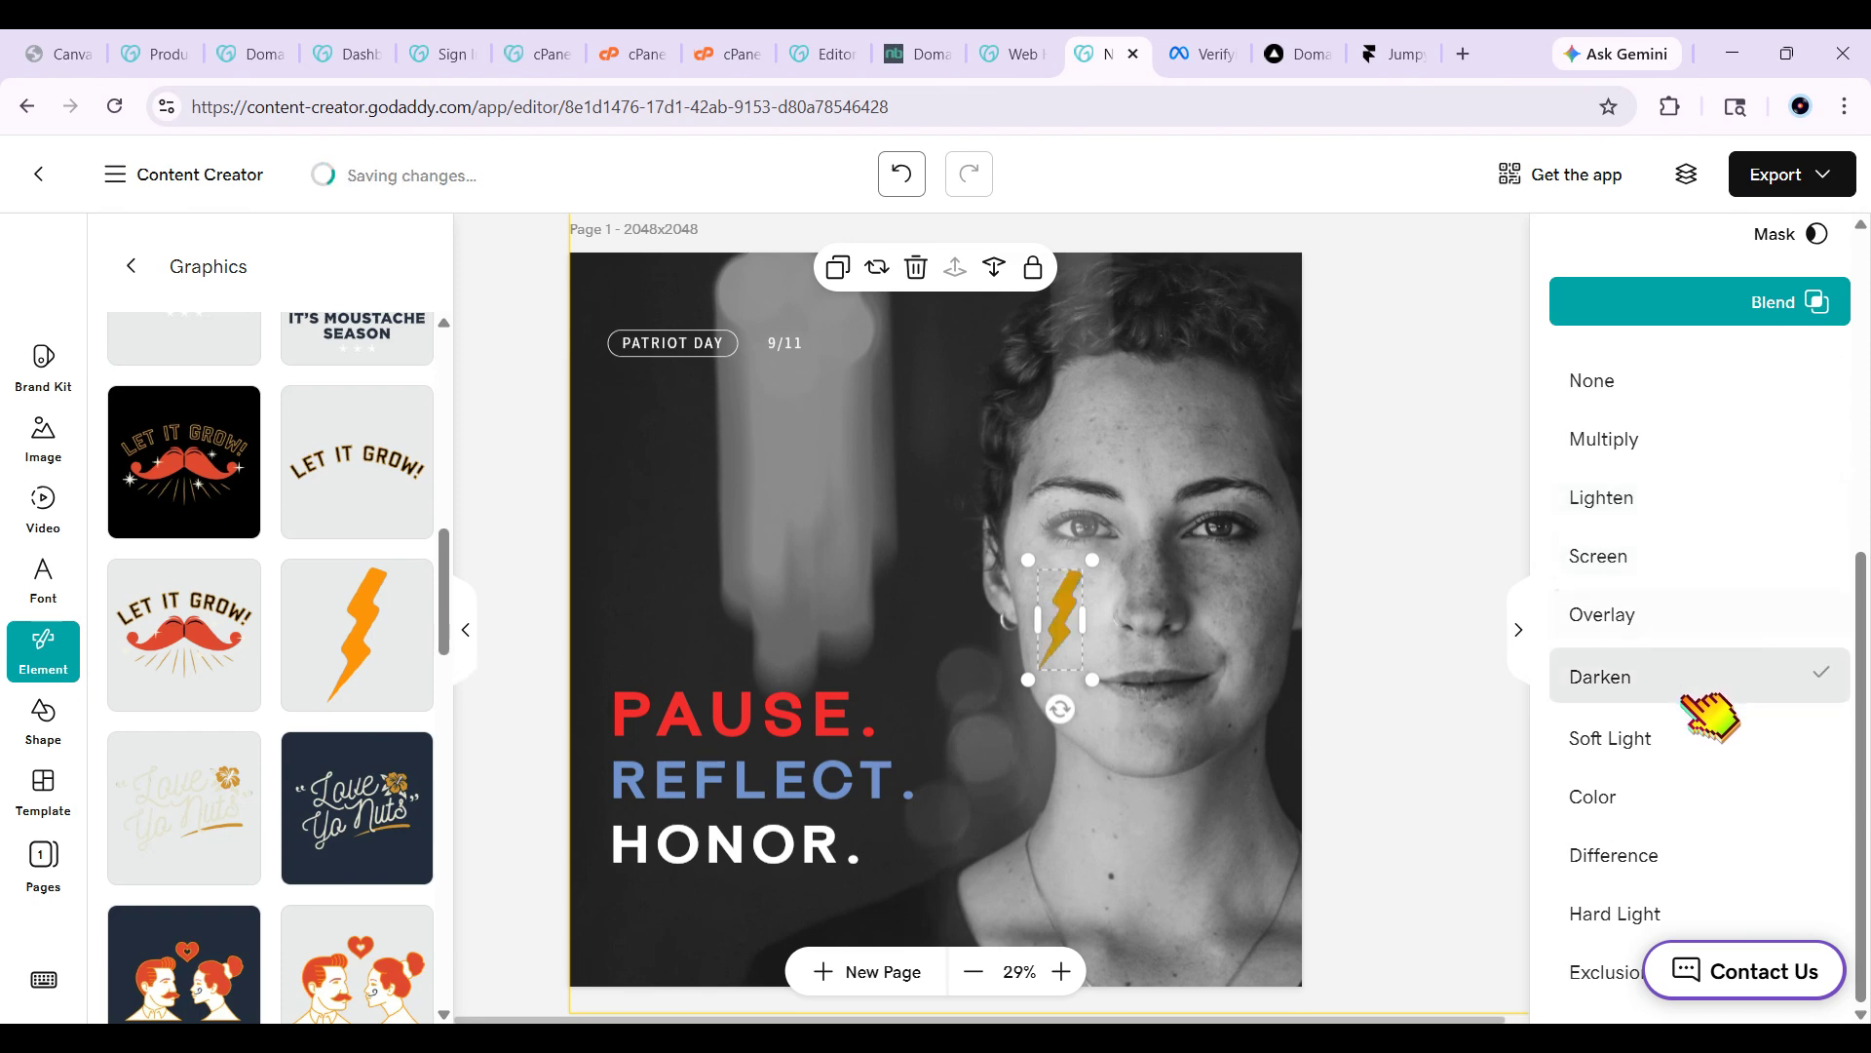
click(1708, 741)
click(1706, 797)
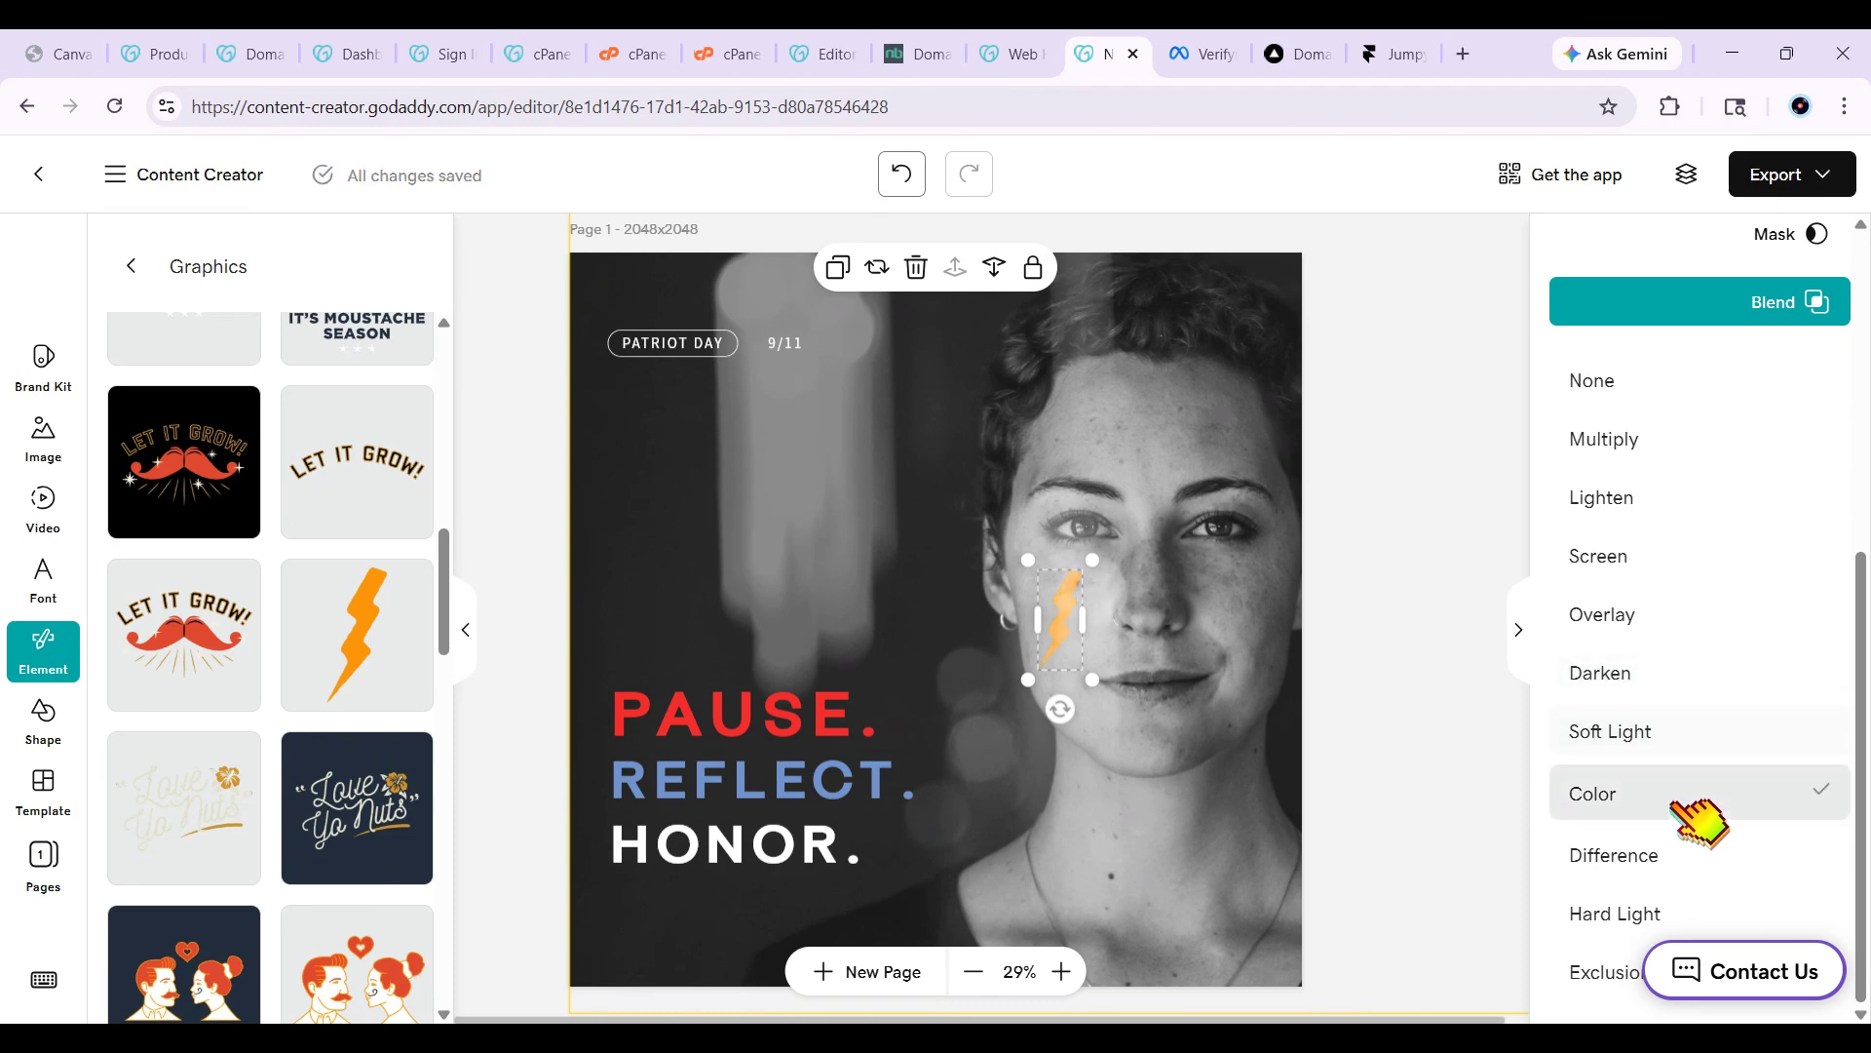
click(1690, 862)
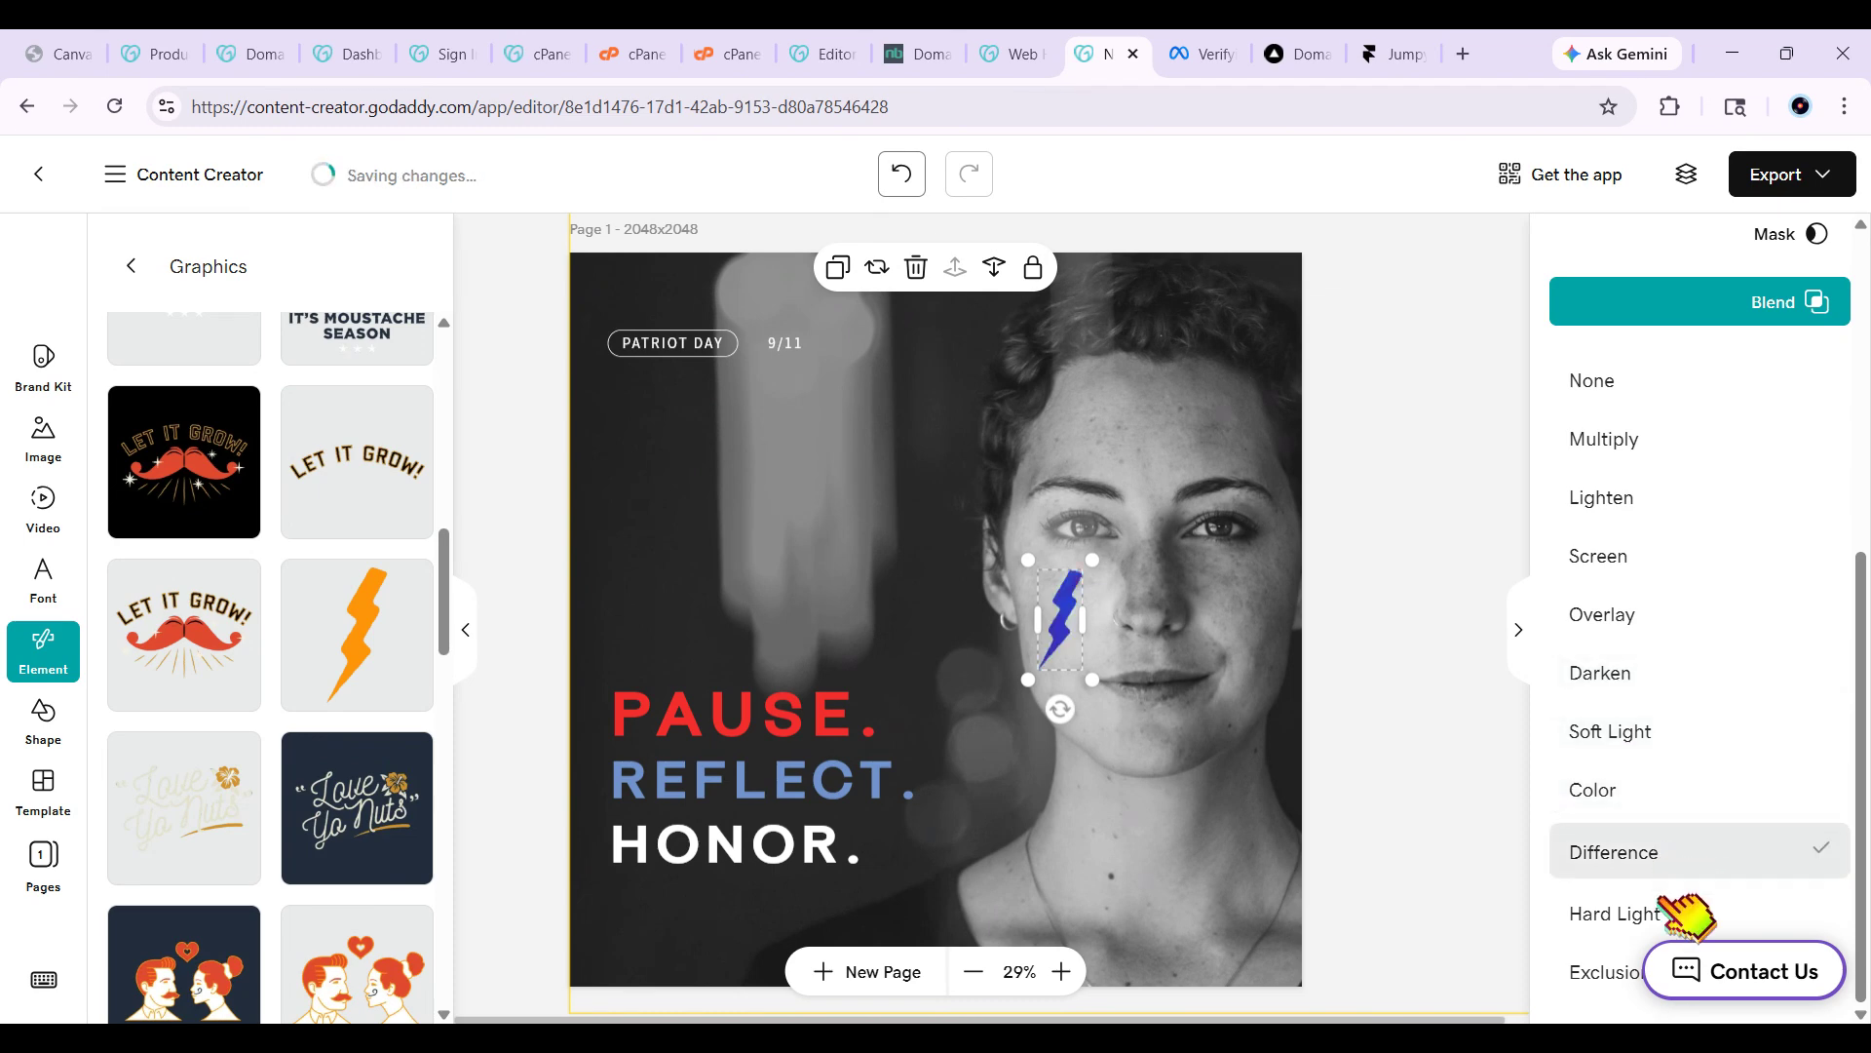
click(1608, 970)
click(1619, 908)
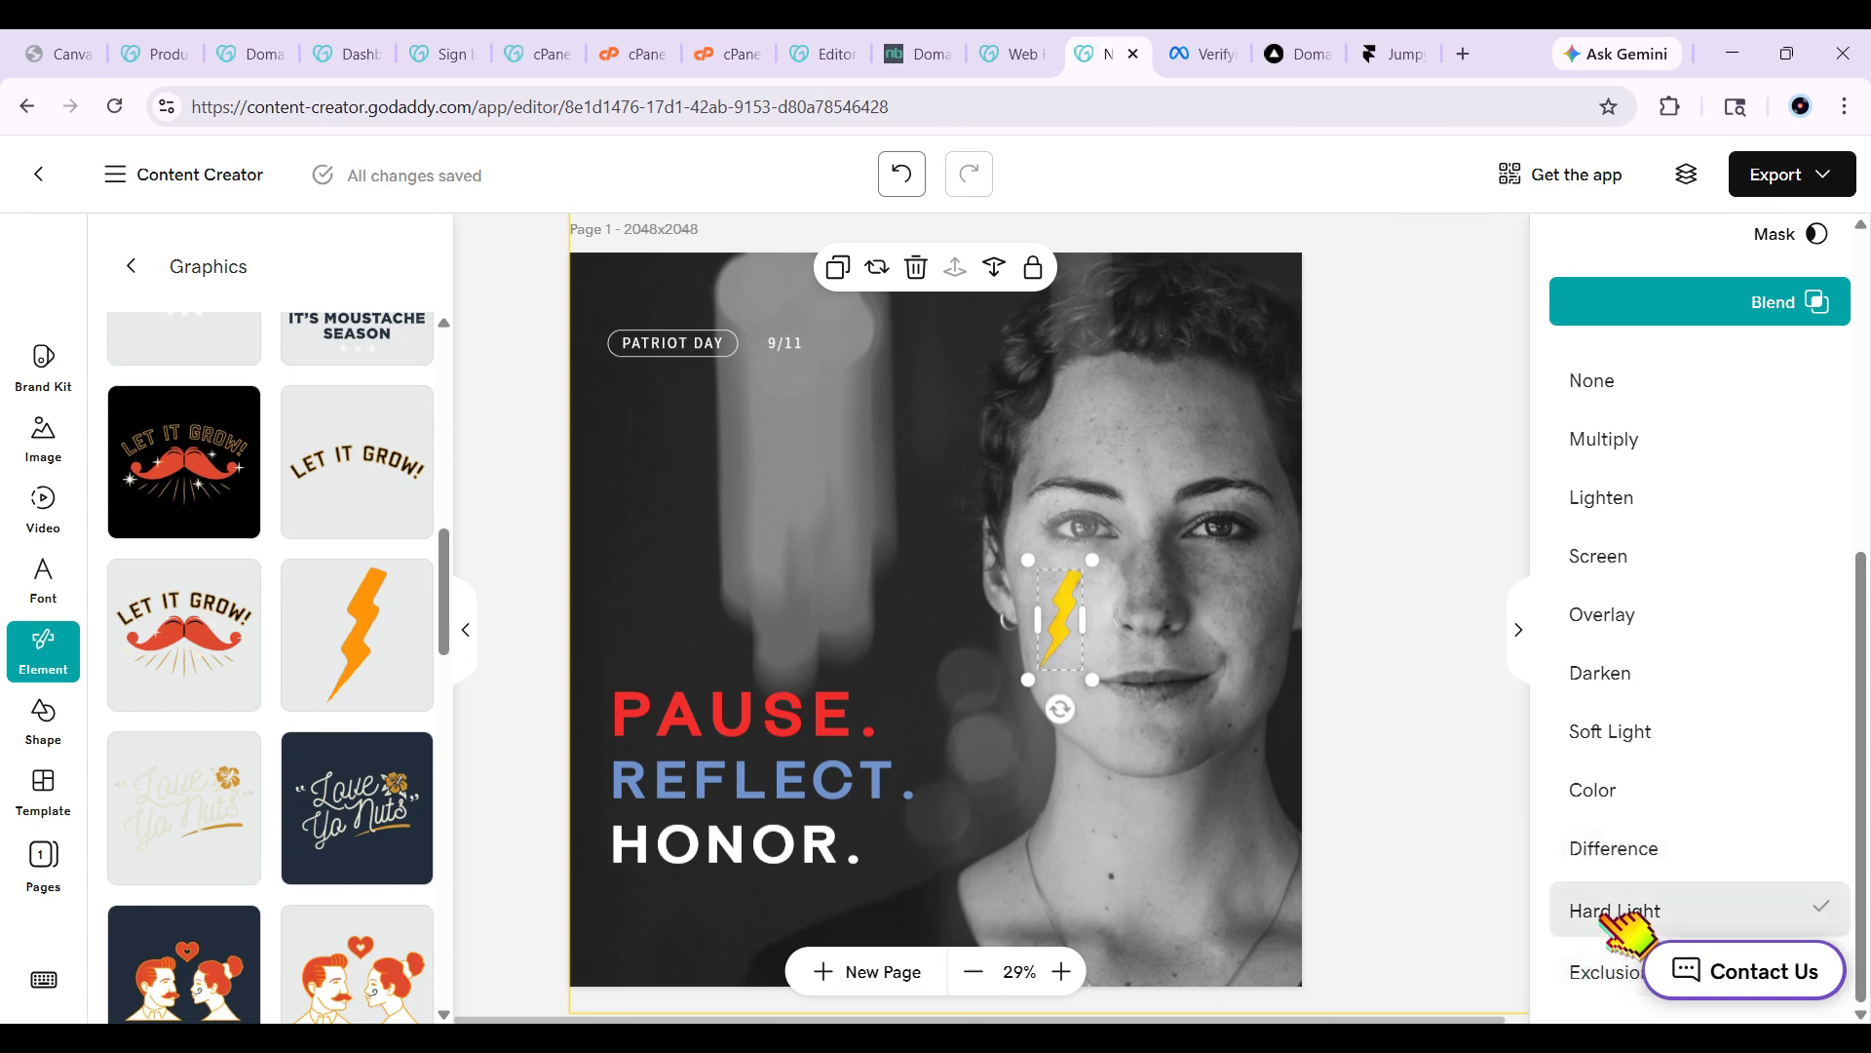
scroll(1662, 468, up, 4)
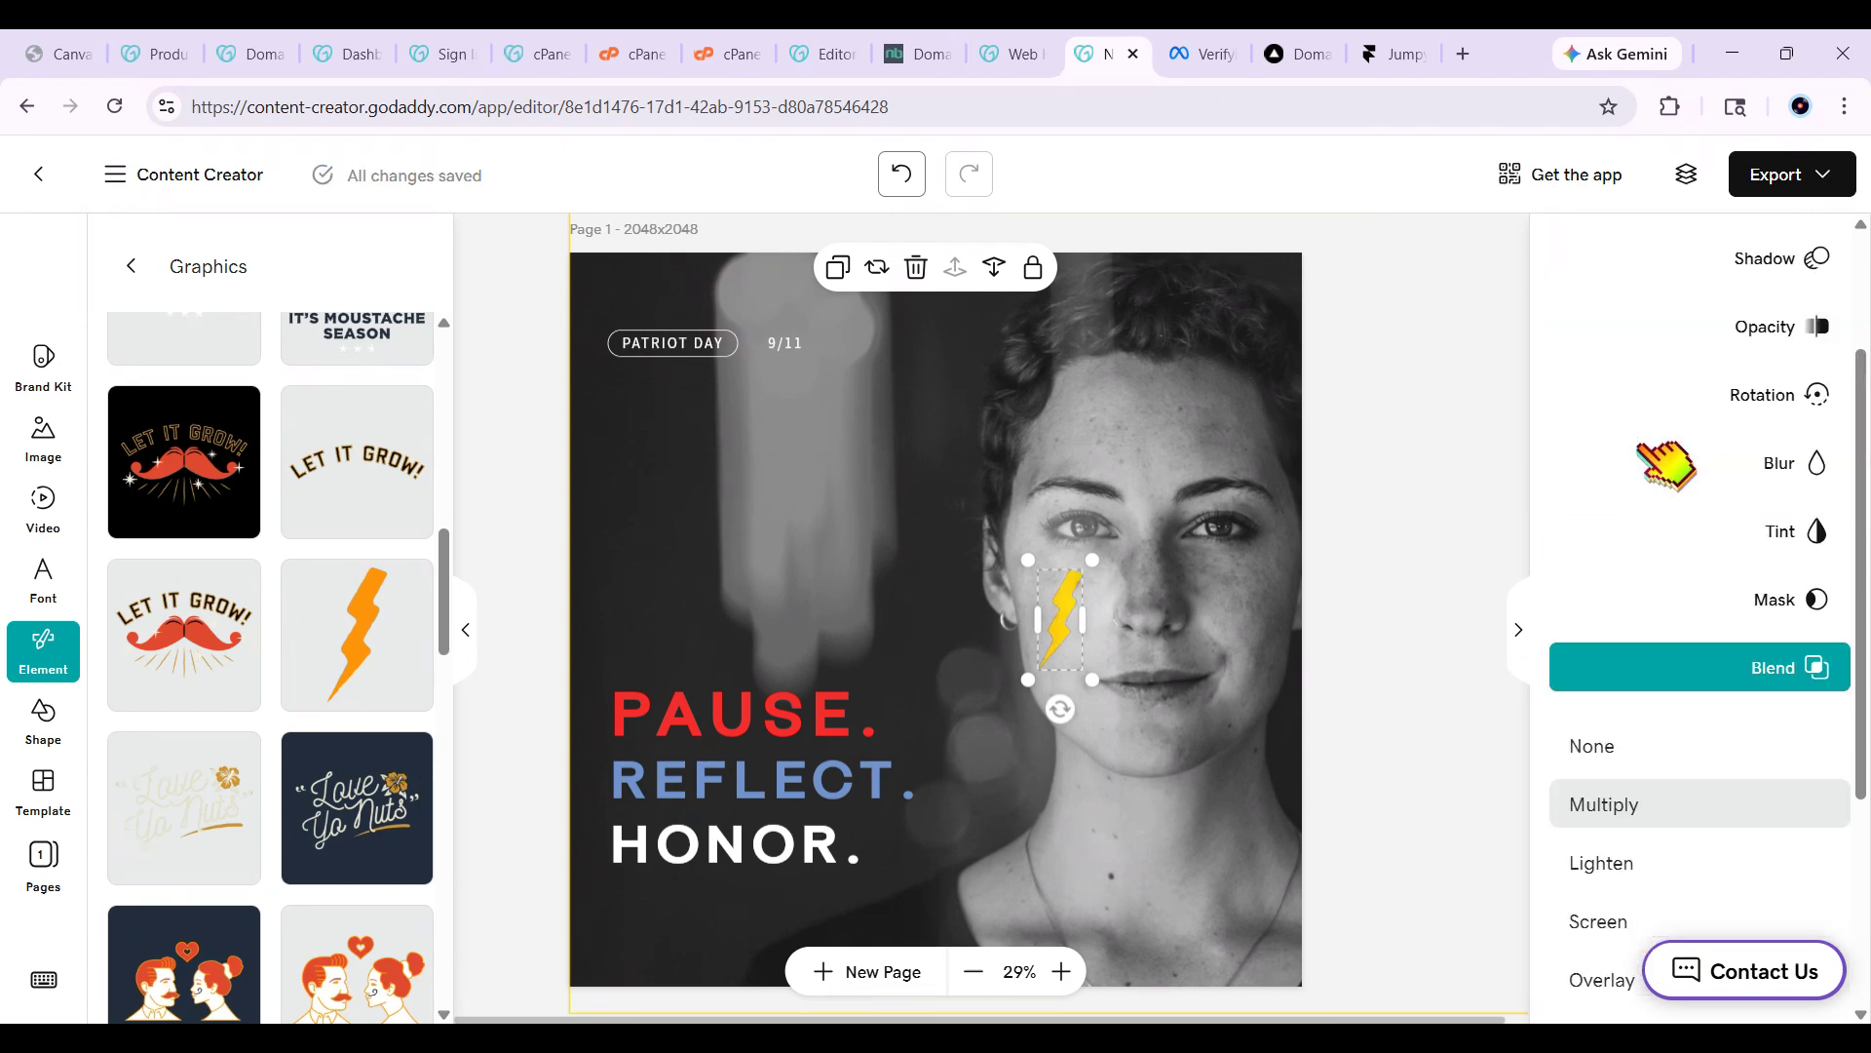
click(1623, 768)
scroll(1647, 770, up, 2)
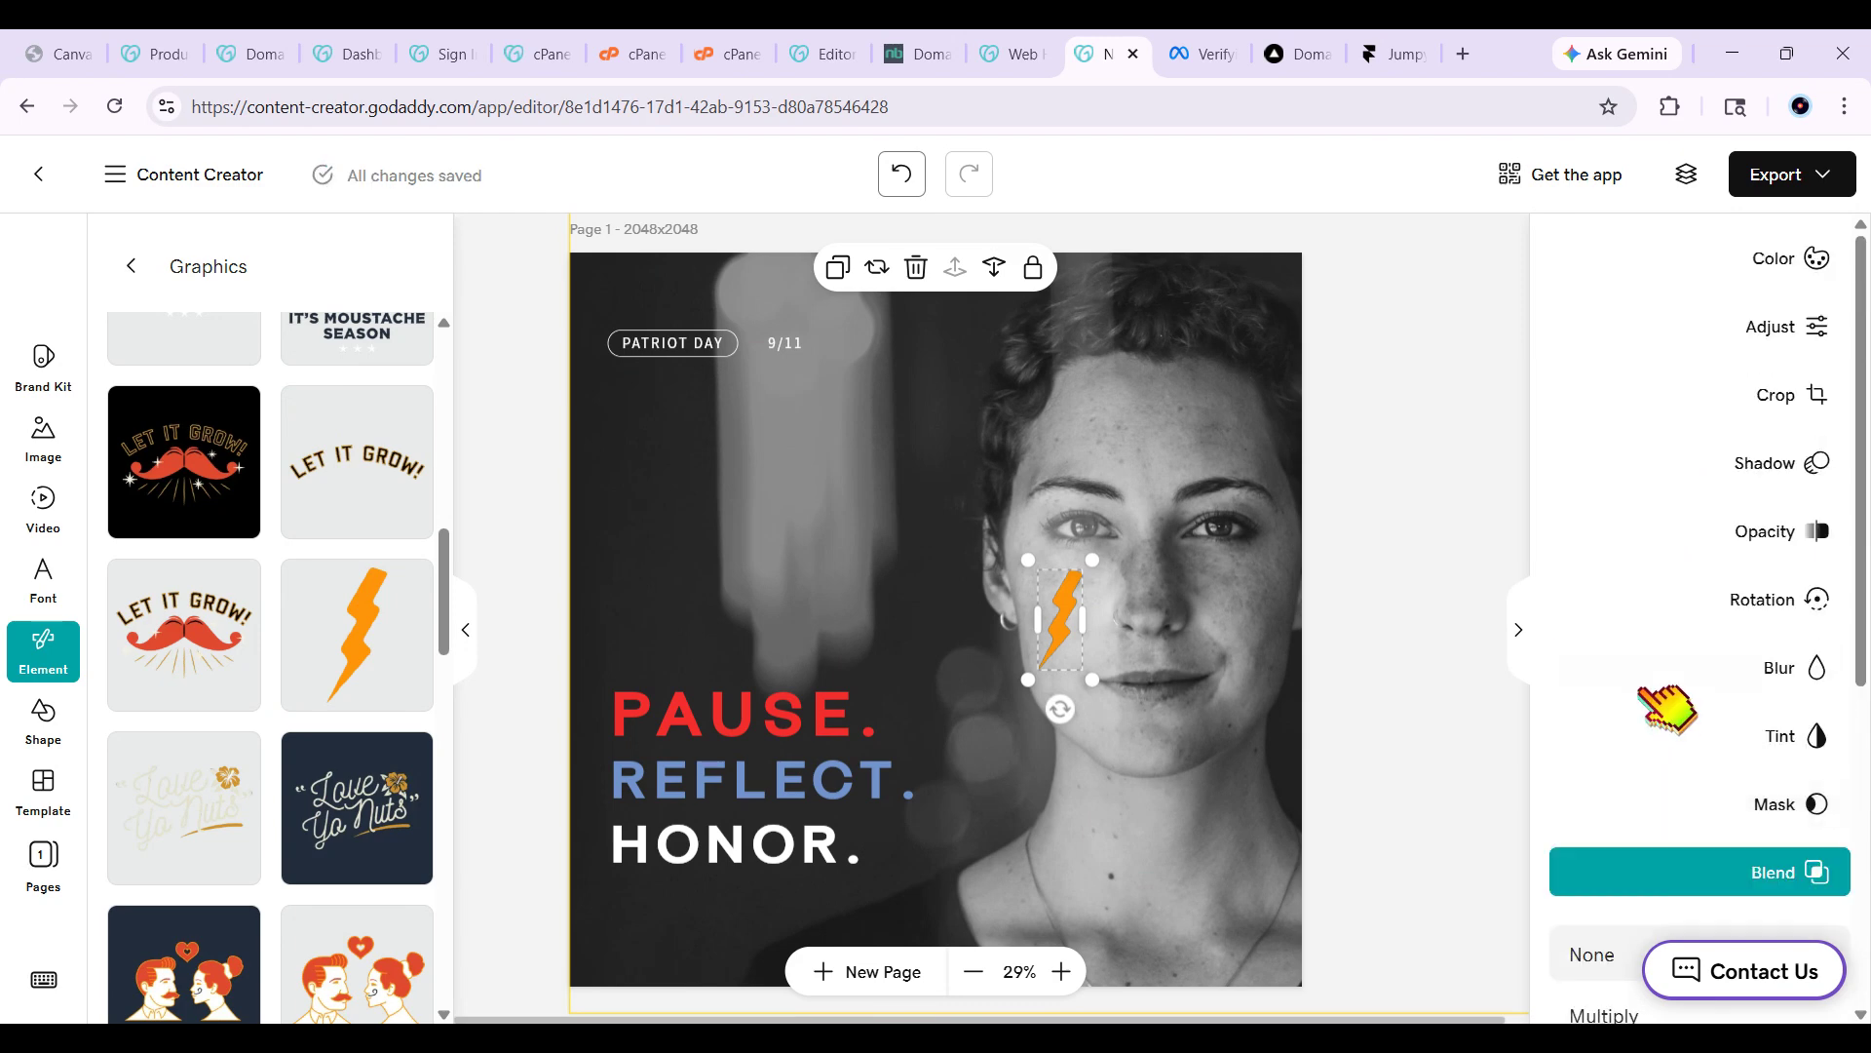
Turn on the colour override for the lightning bolt and set its colour to black, #000000.
click(1721, 259)
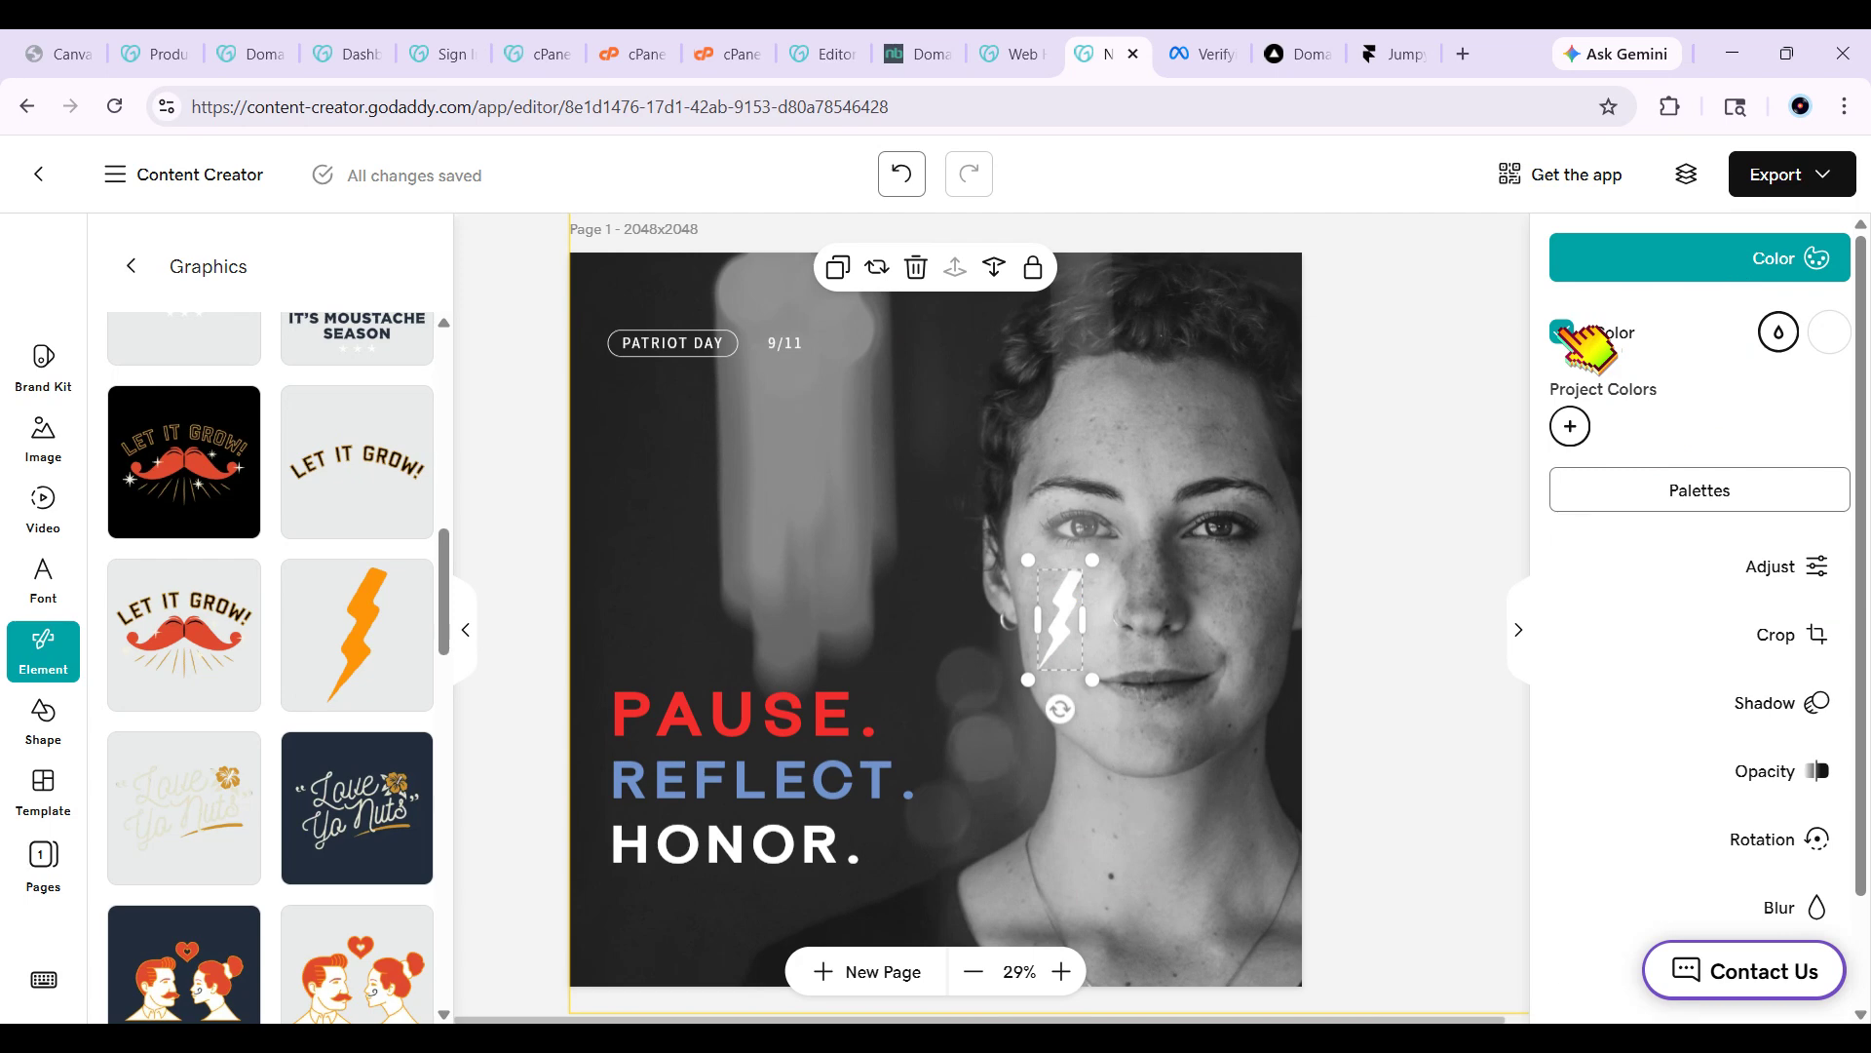
click(1784, 331)
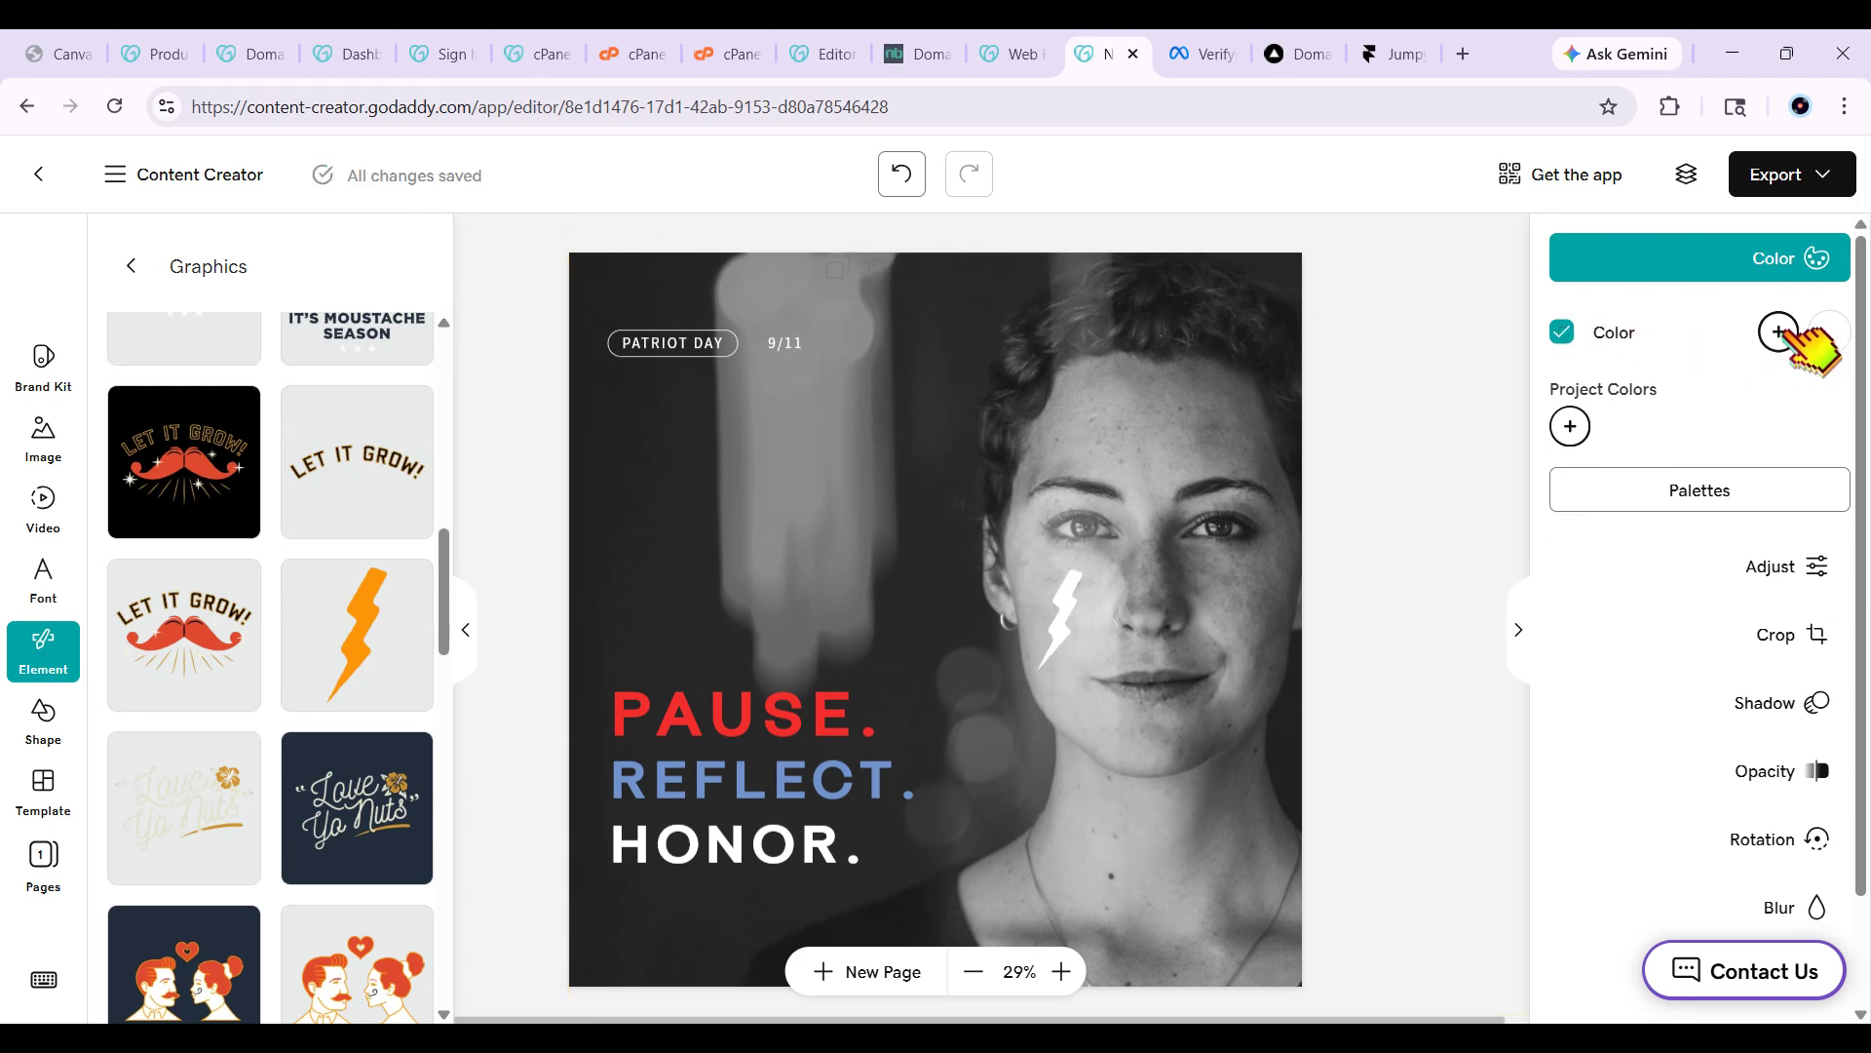
click(1830, 334)
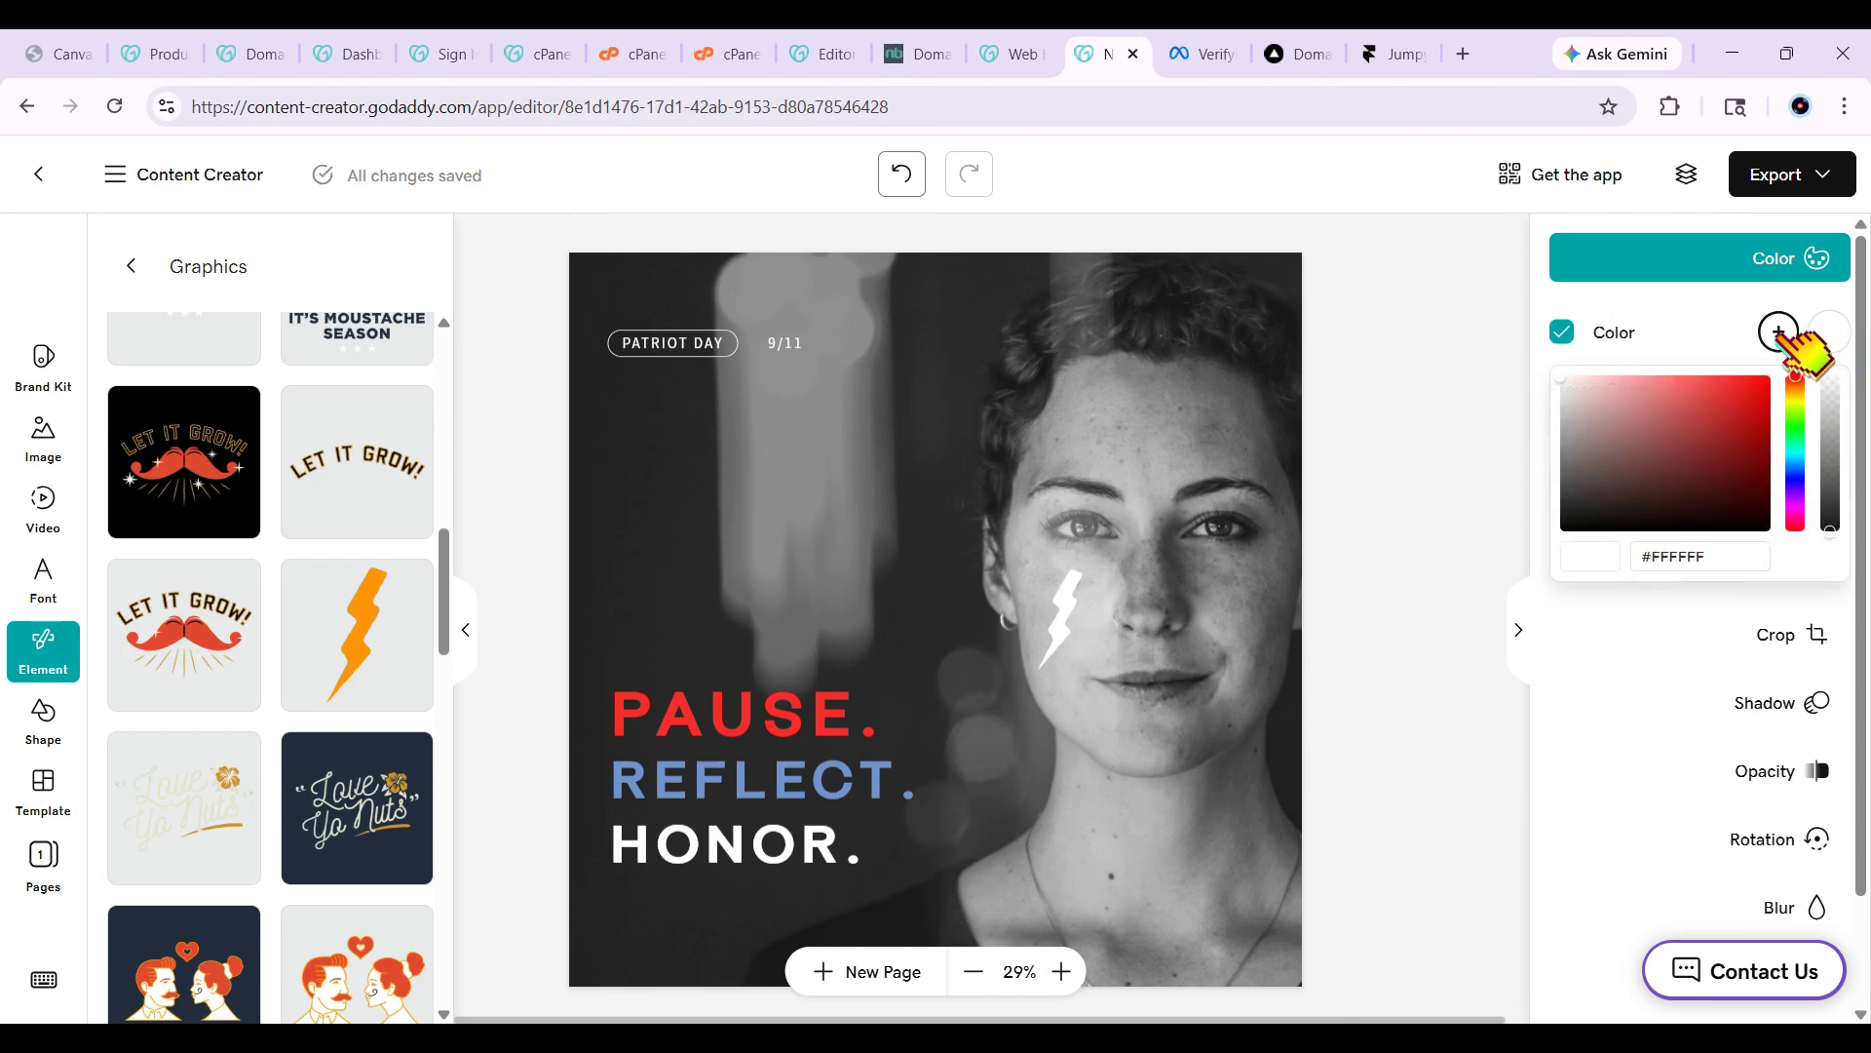
drag(1570, 388, 1588, 572)
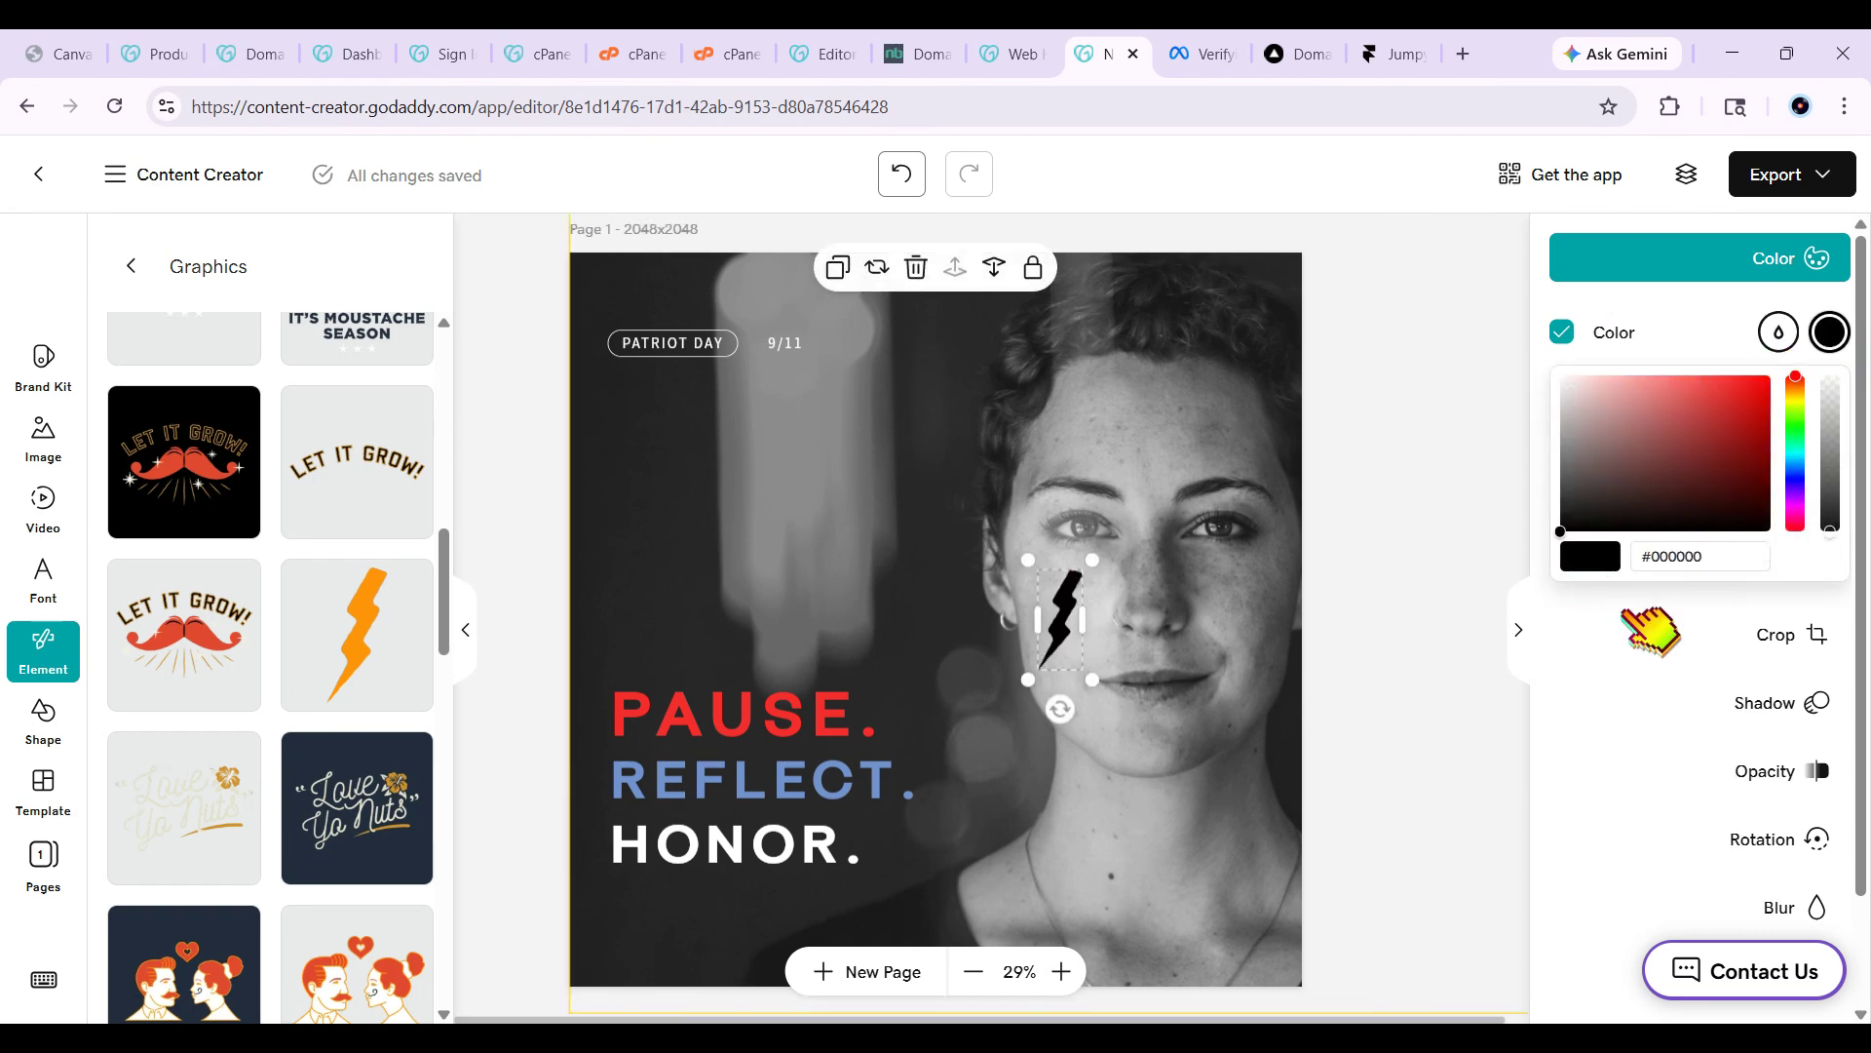
click(1713, 334)
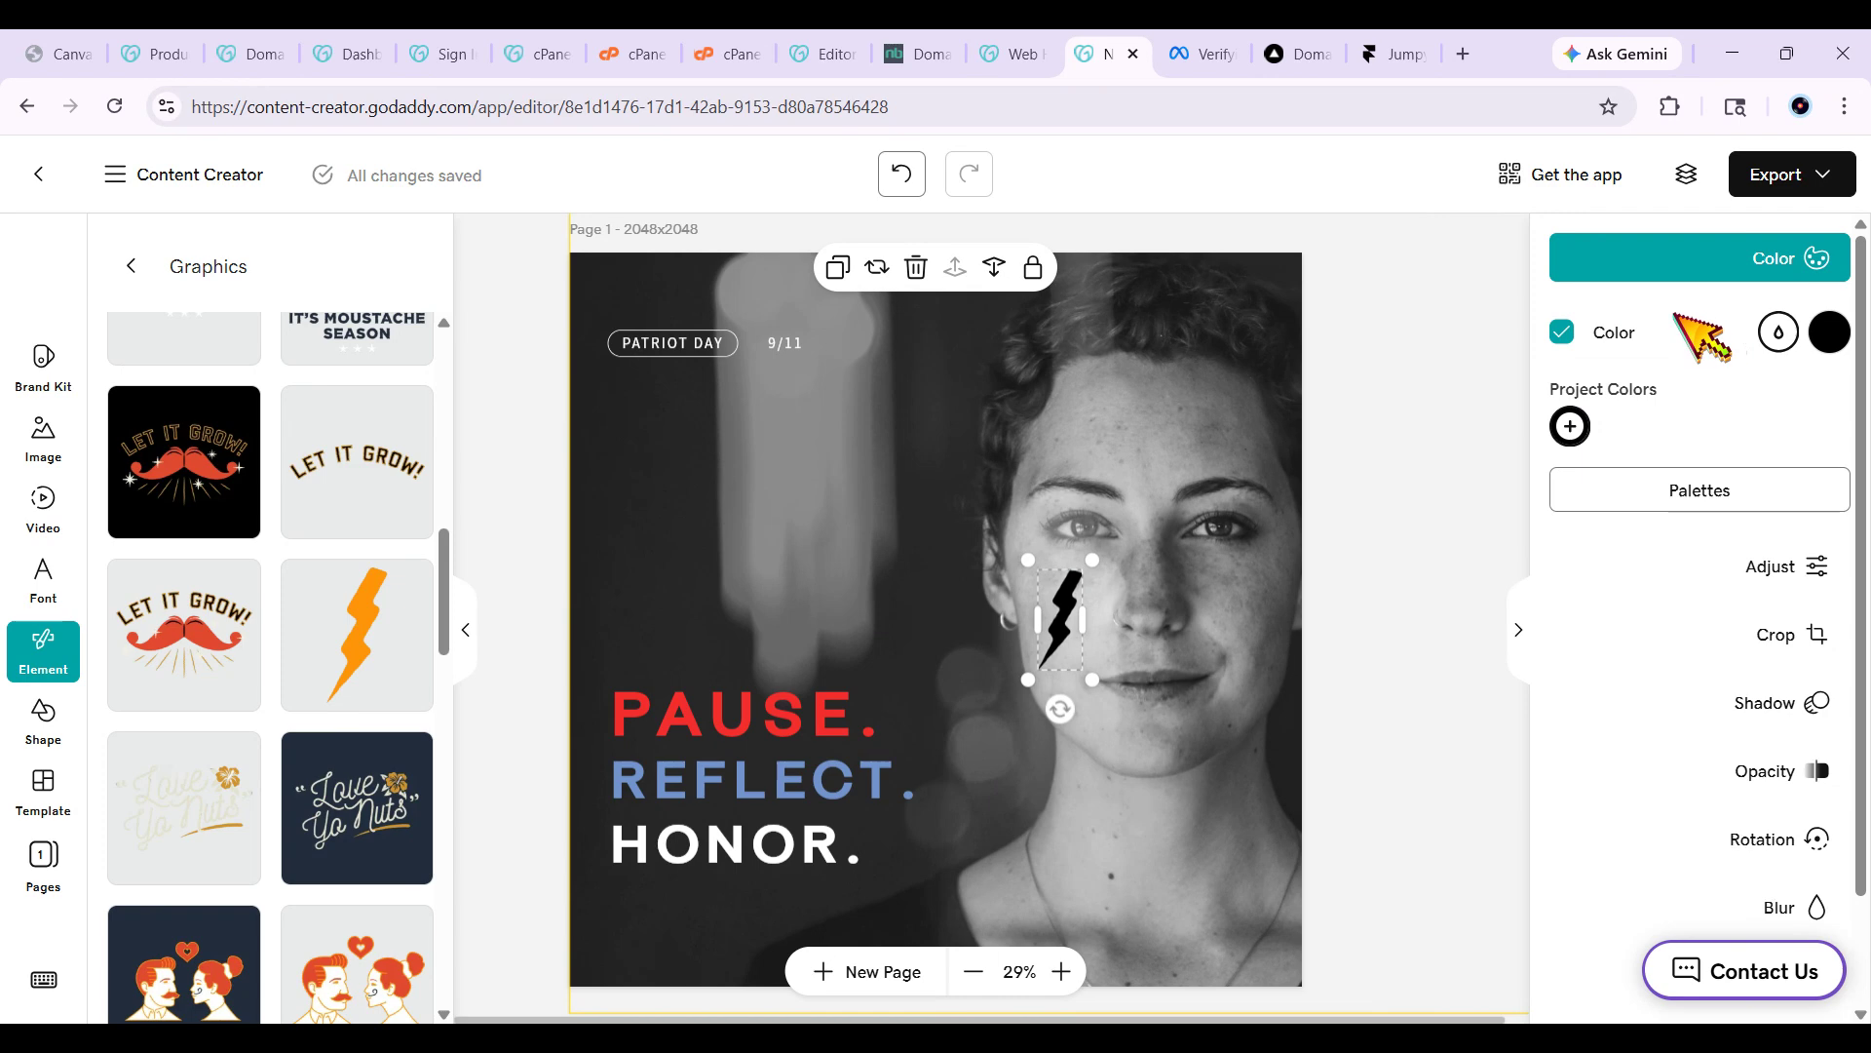
click(1725, 265)
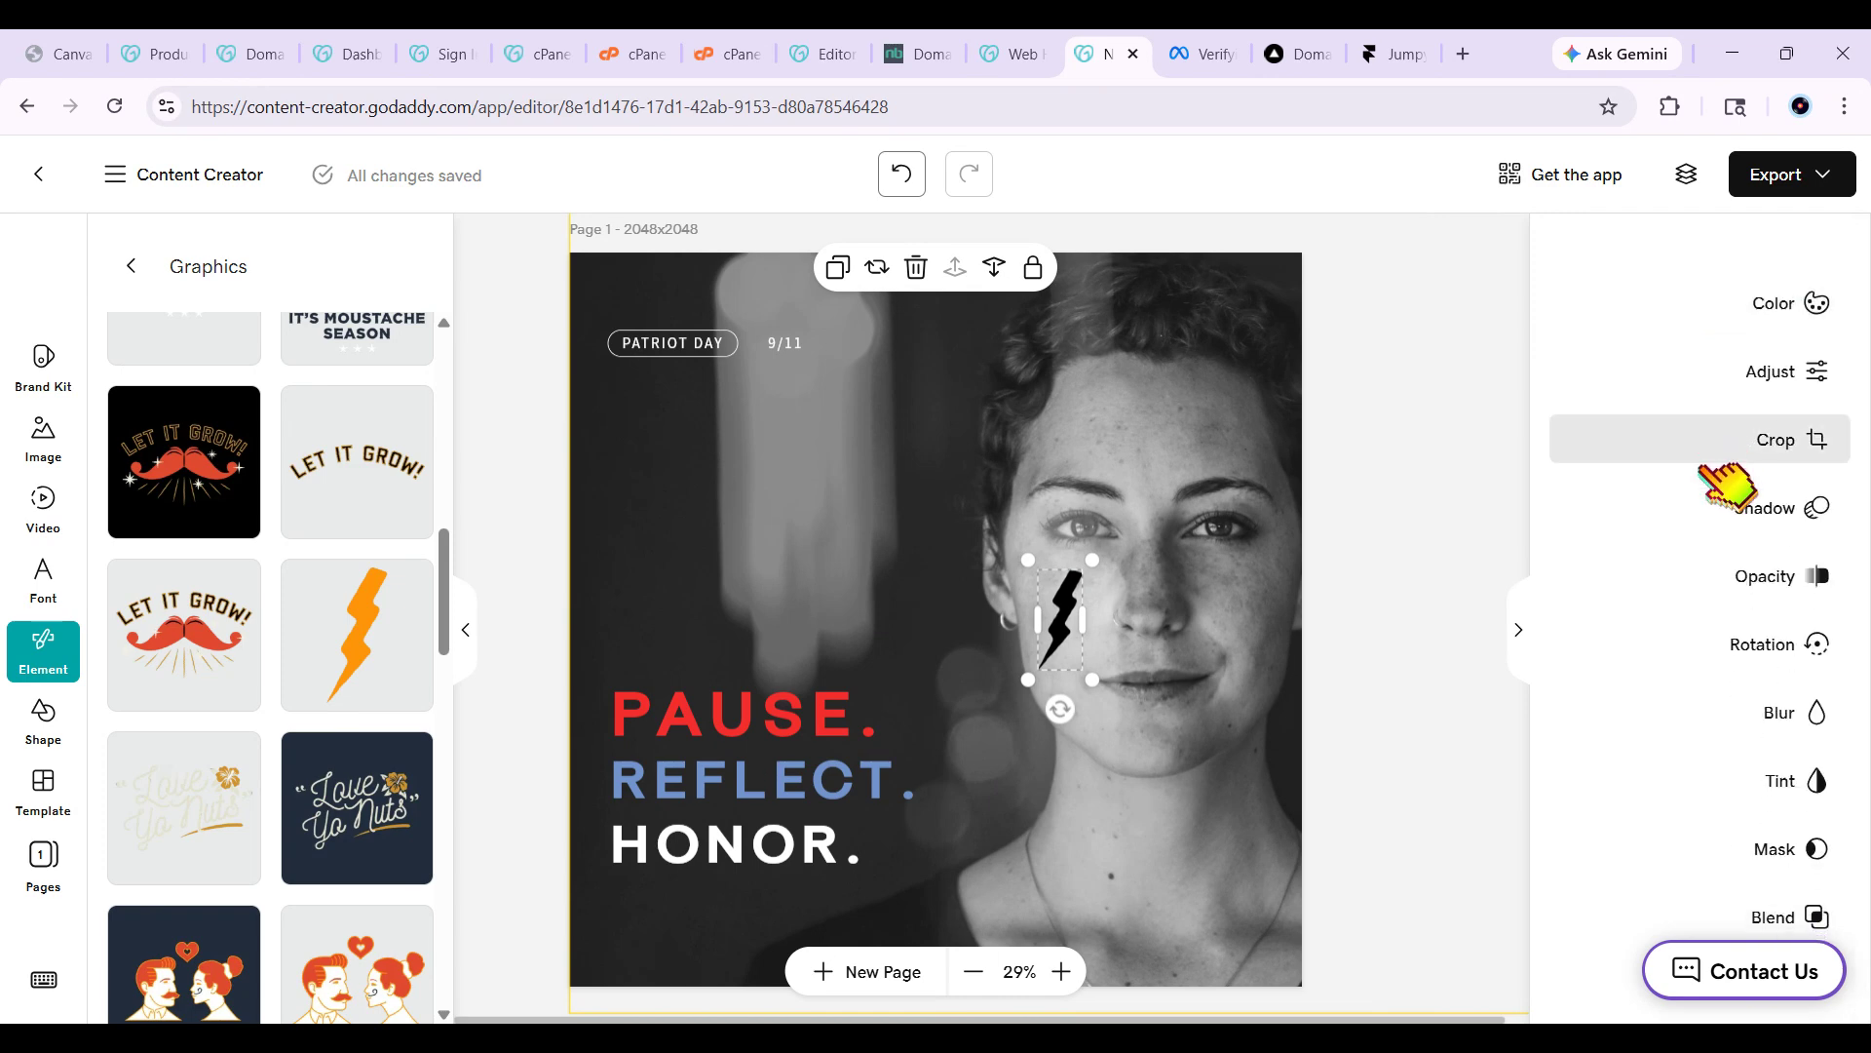
Try the blend modes from Multiply to Exclusion on the black lightning bolt and settle on Soft Light.
click(1750, 917)
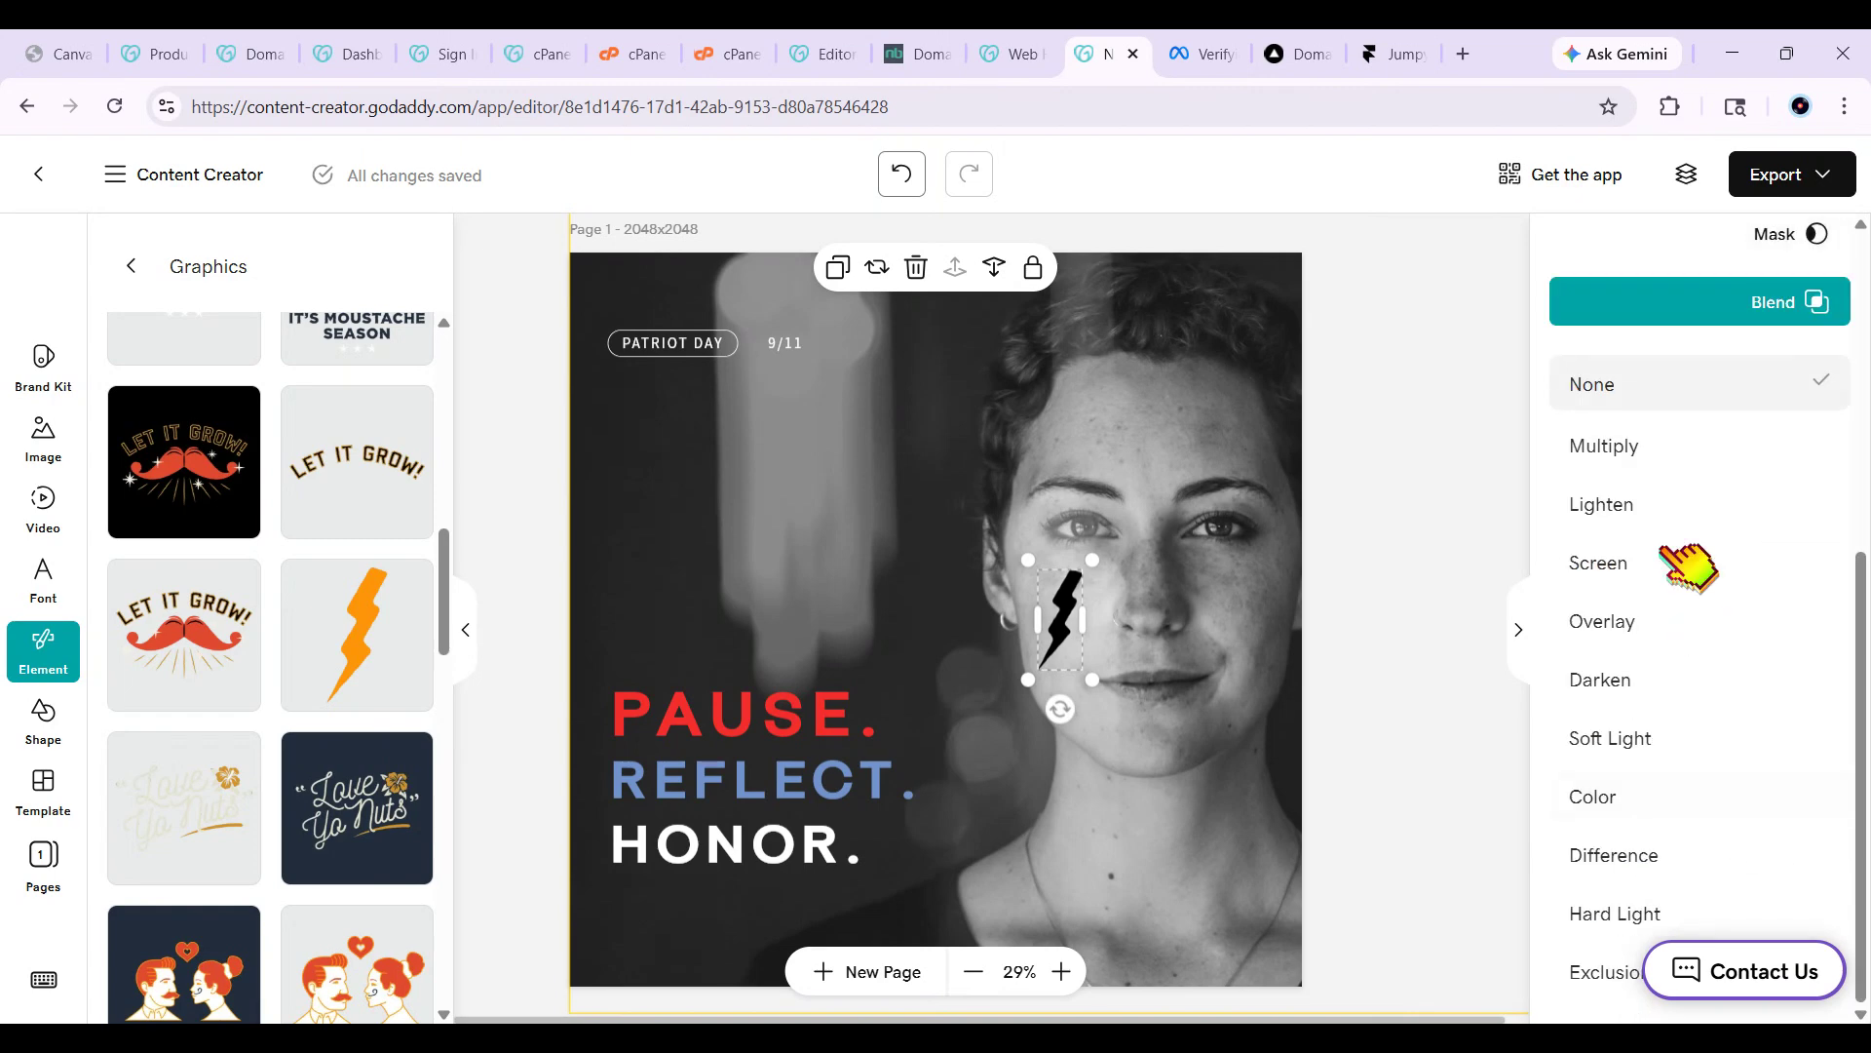
click(1657, 444)
click(1645, 494)
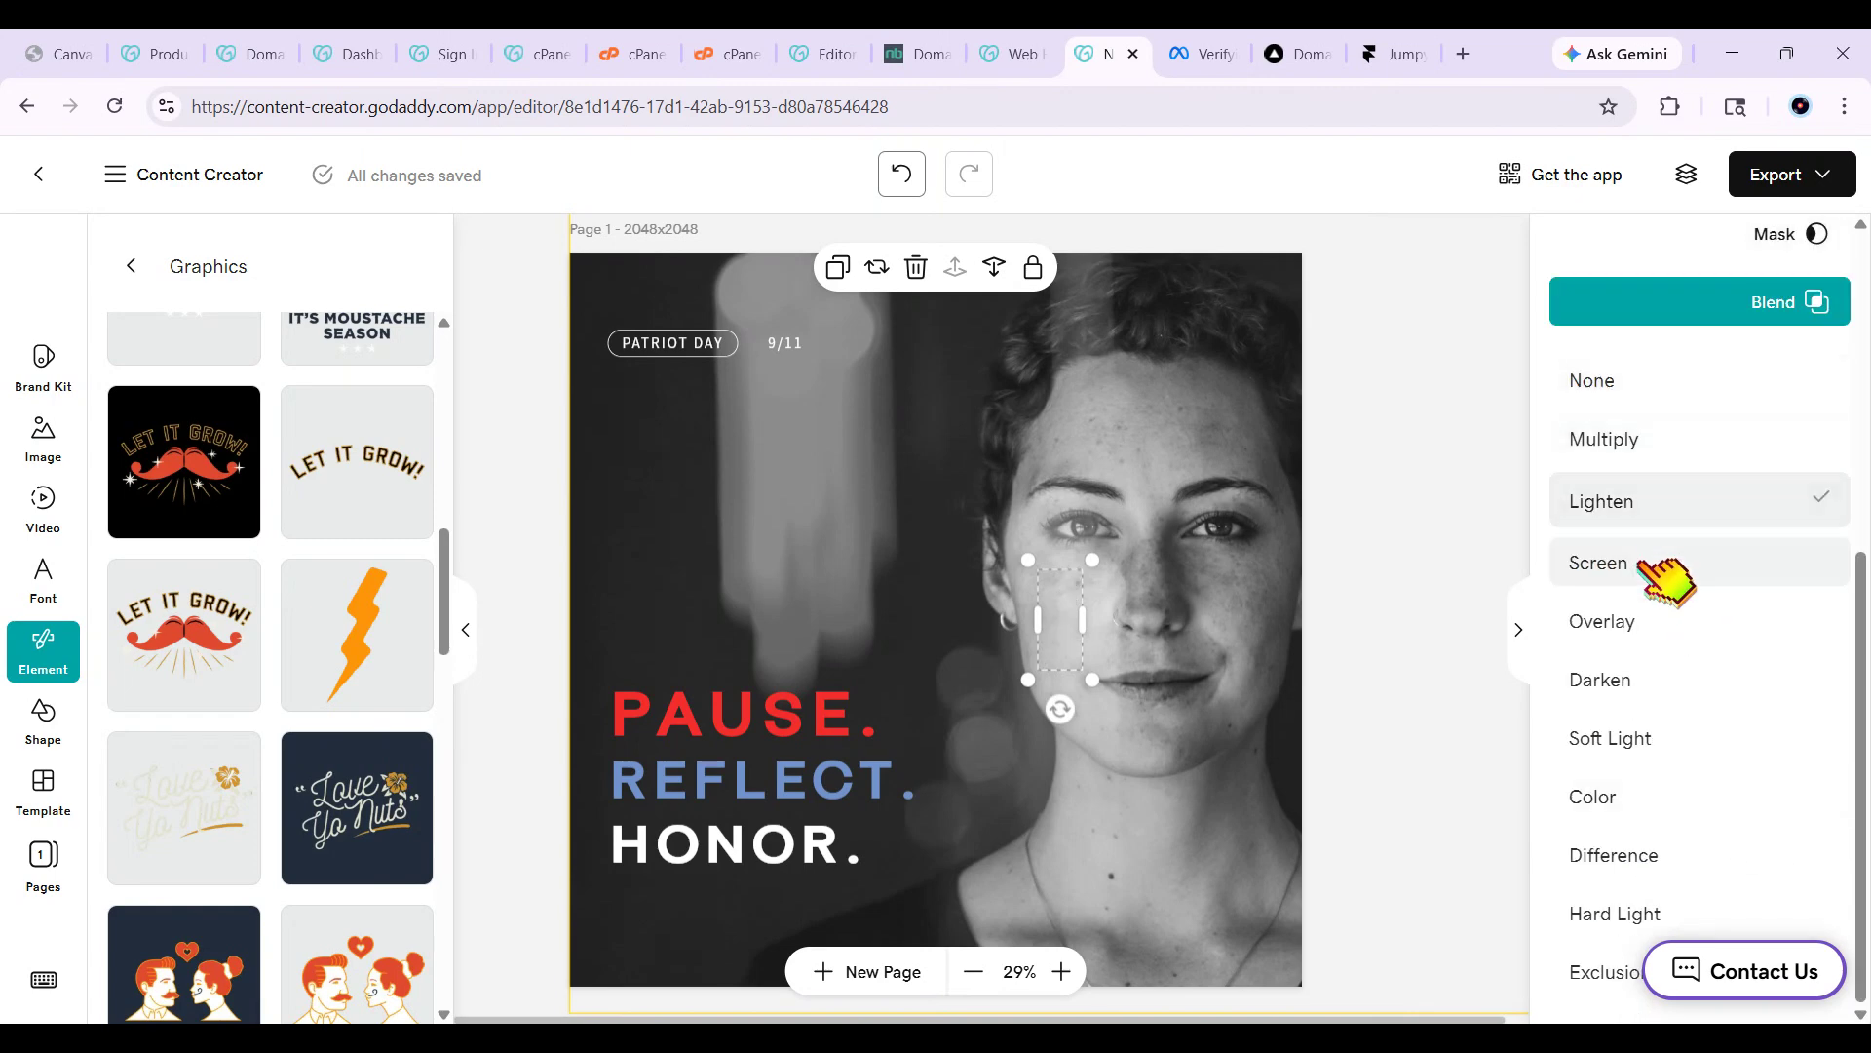
click(1641, 570)
click(1659, 627)
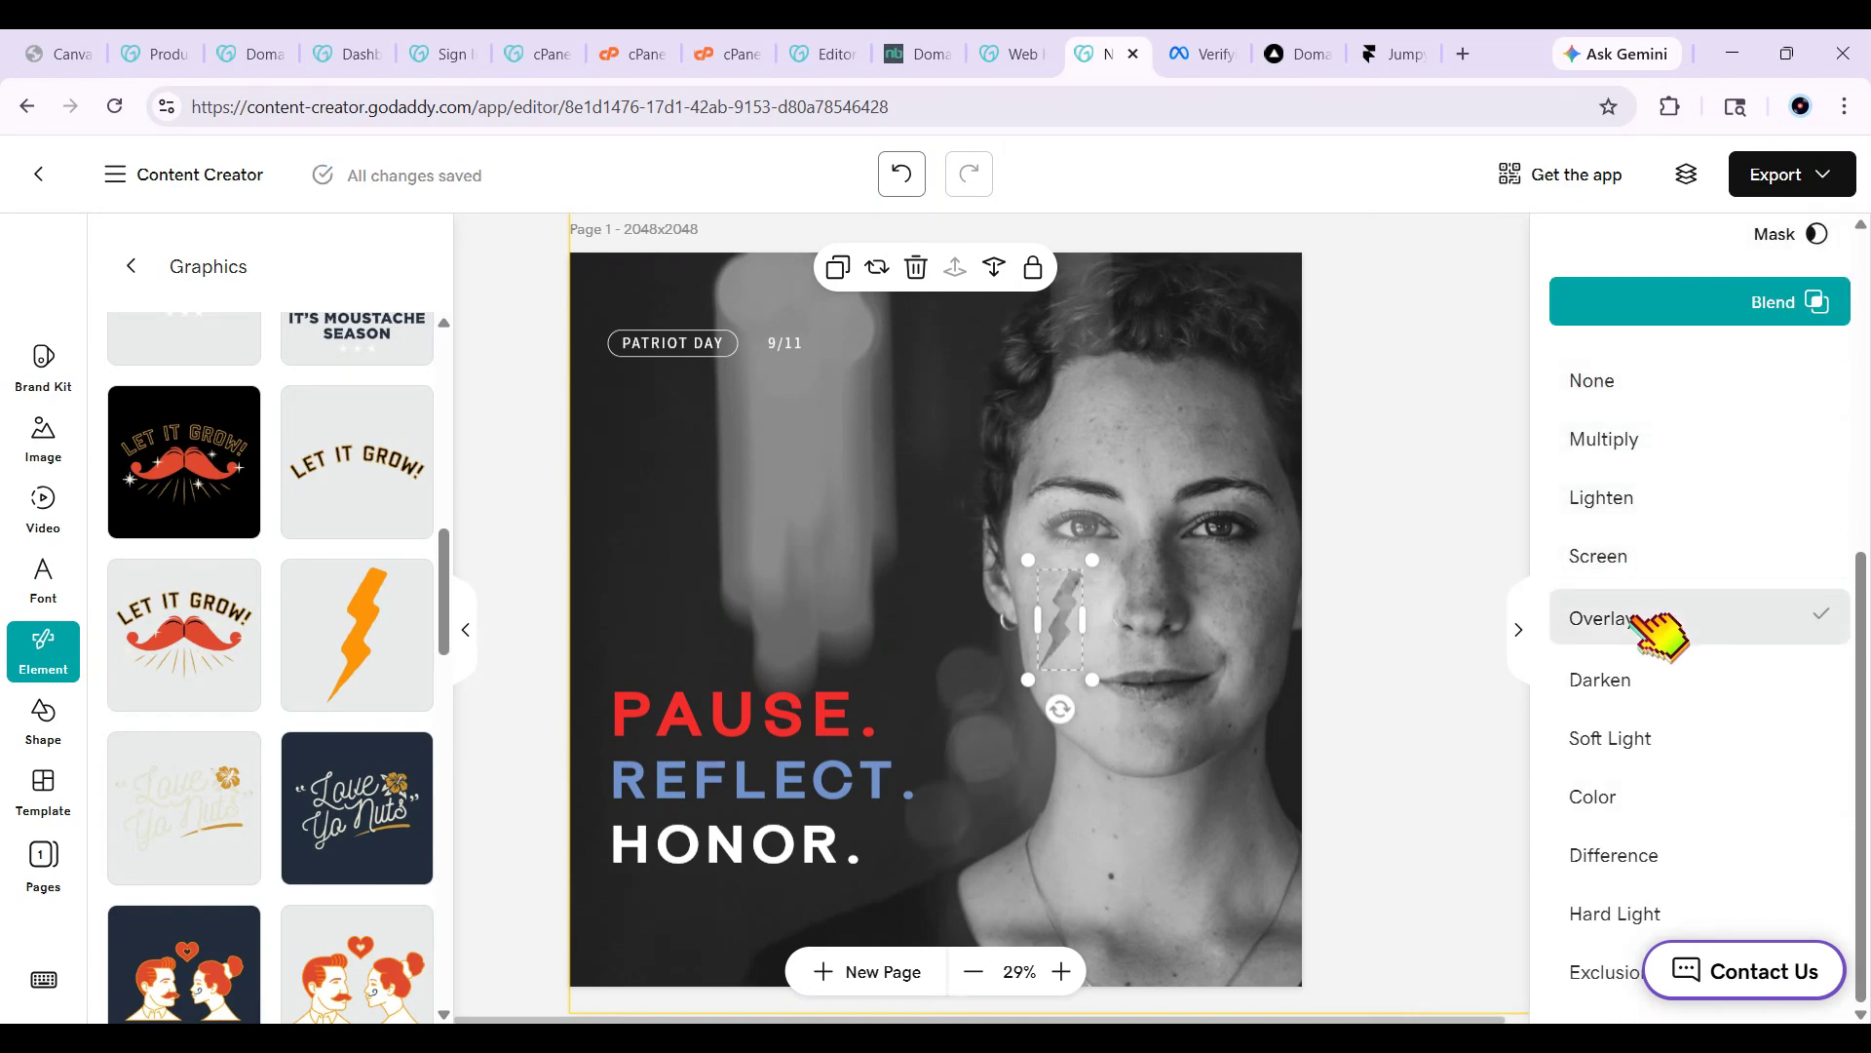
click(1654, 682)
click(1654, 737)
click(1647, 797)
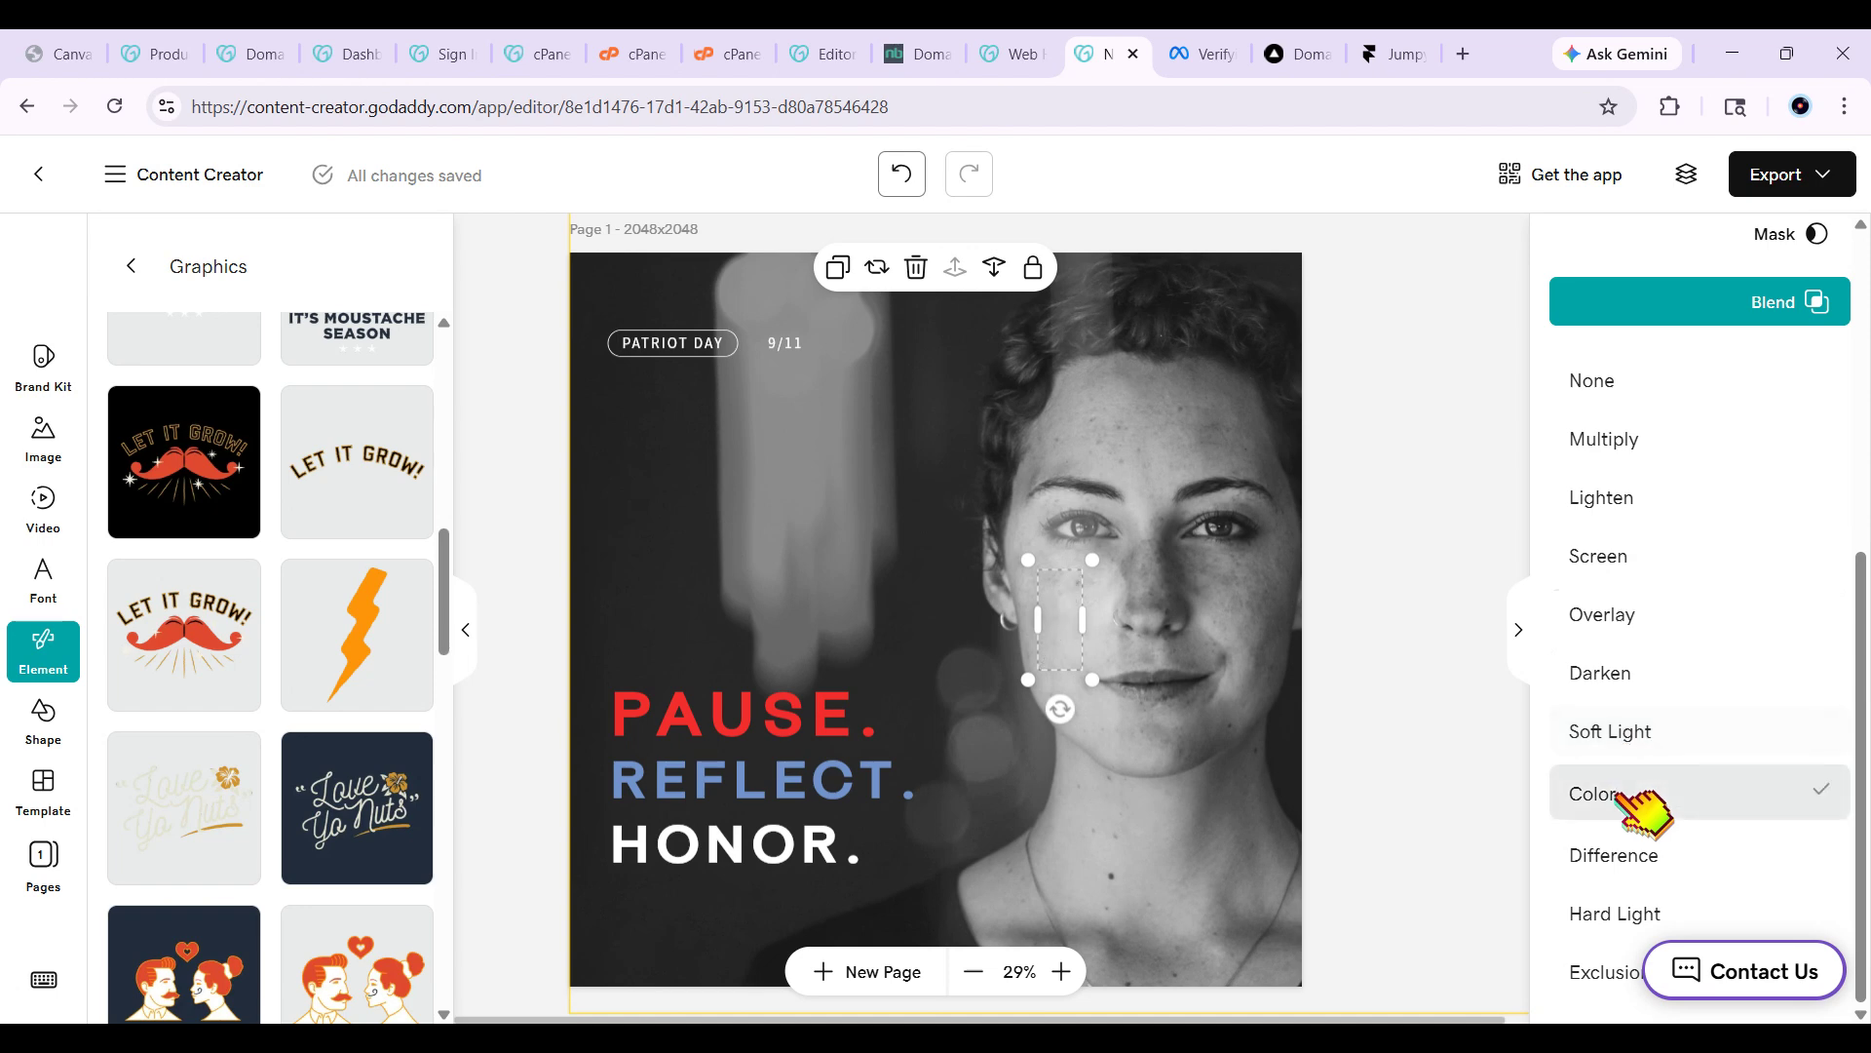
click(1649, 738)
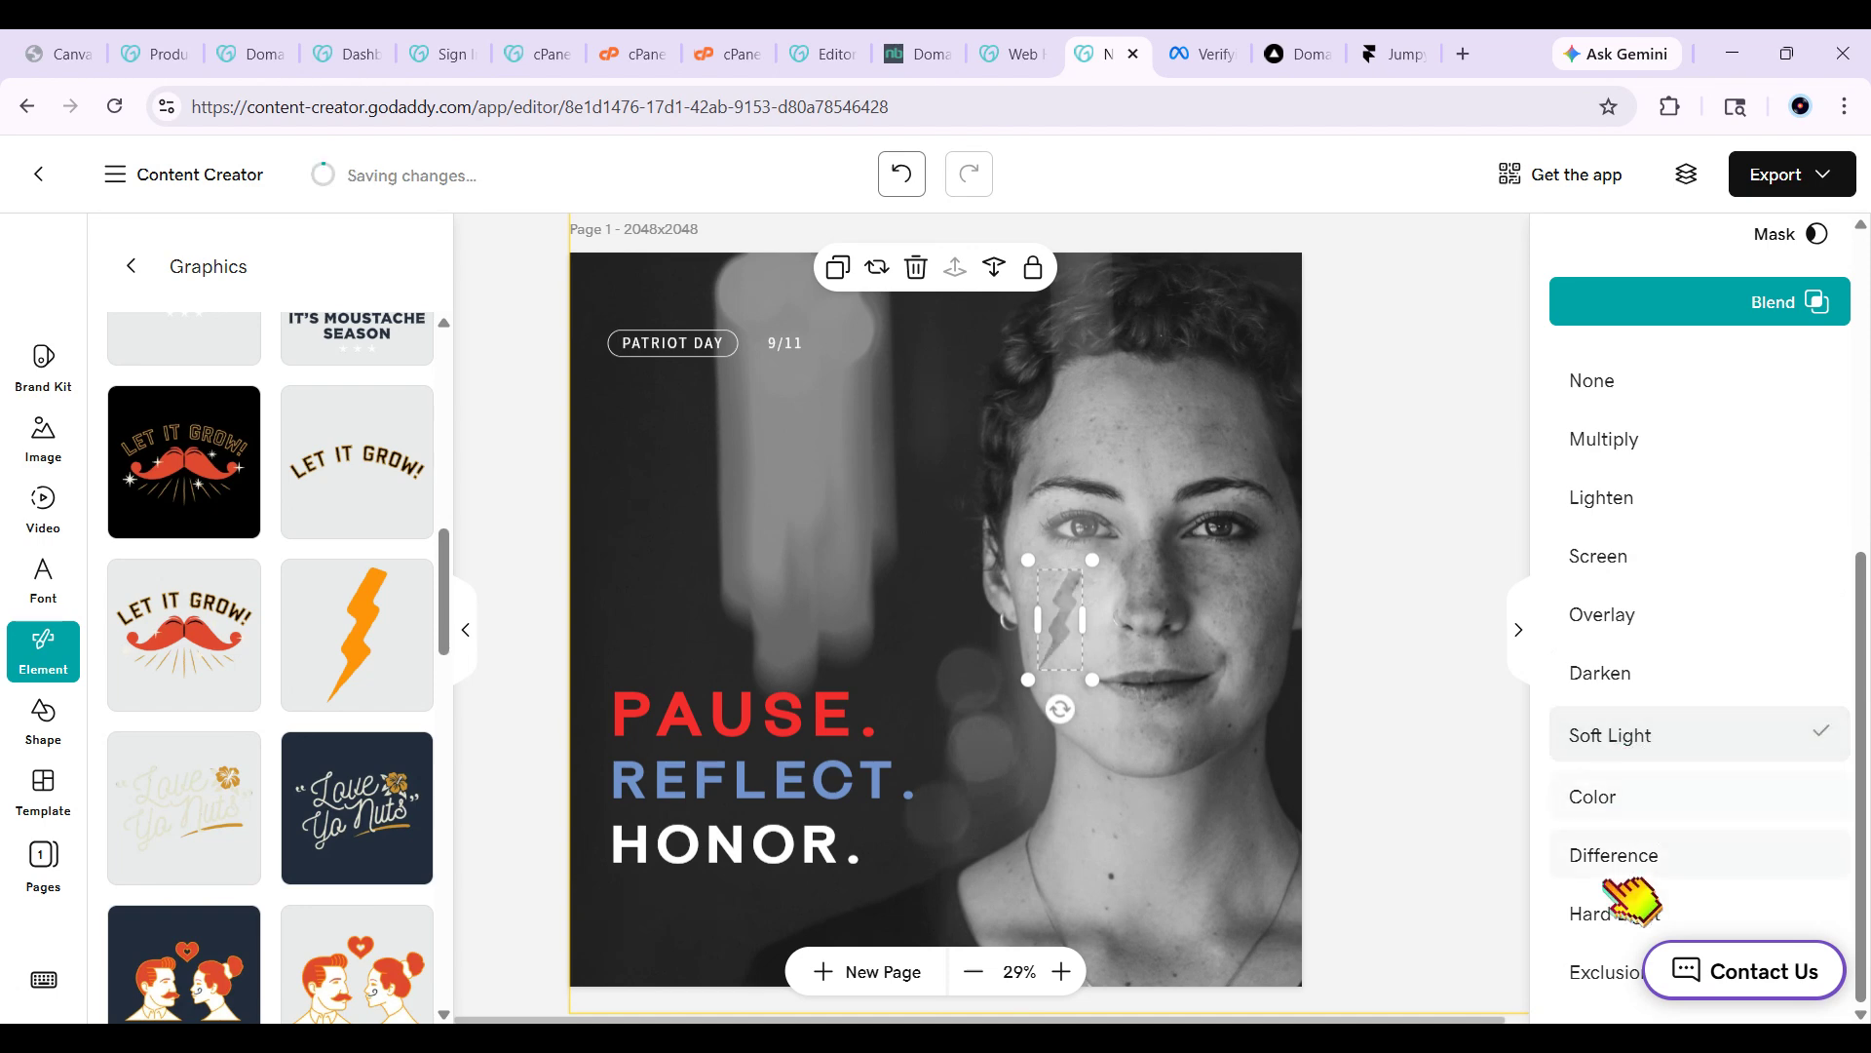
click(1619, 980)
click(1613, 922)
click(1622, 853)
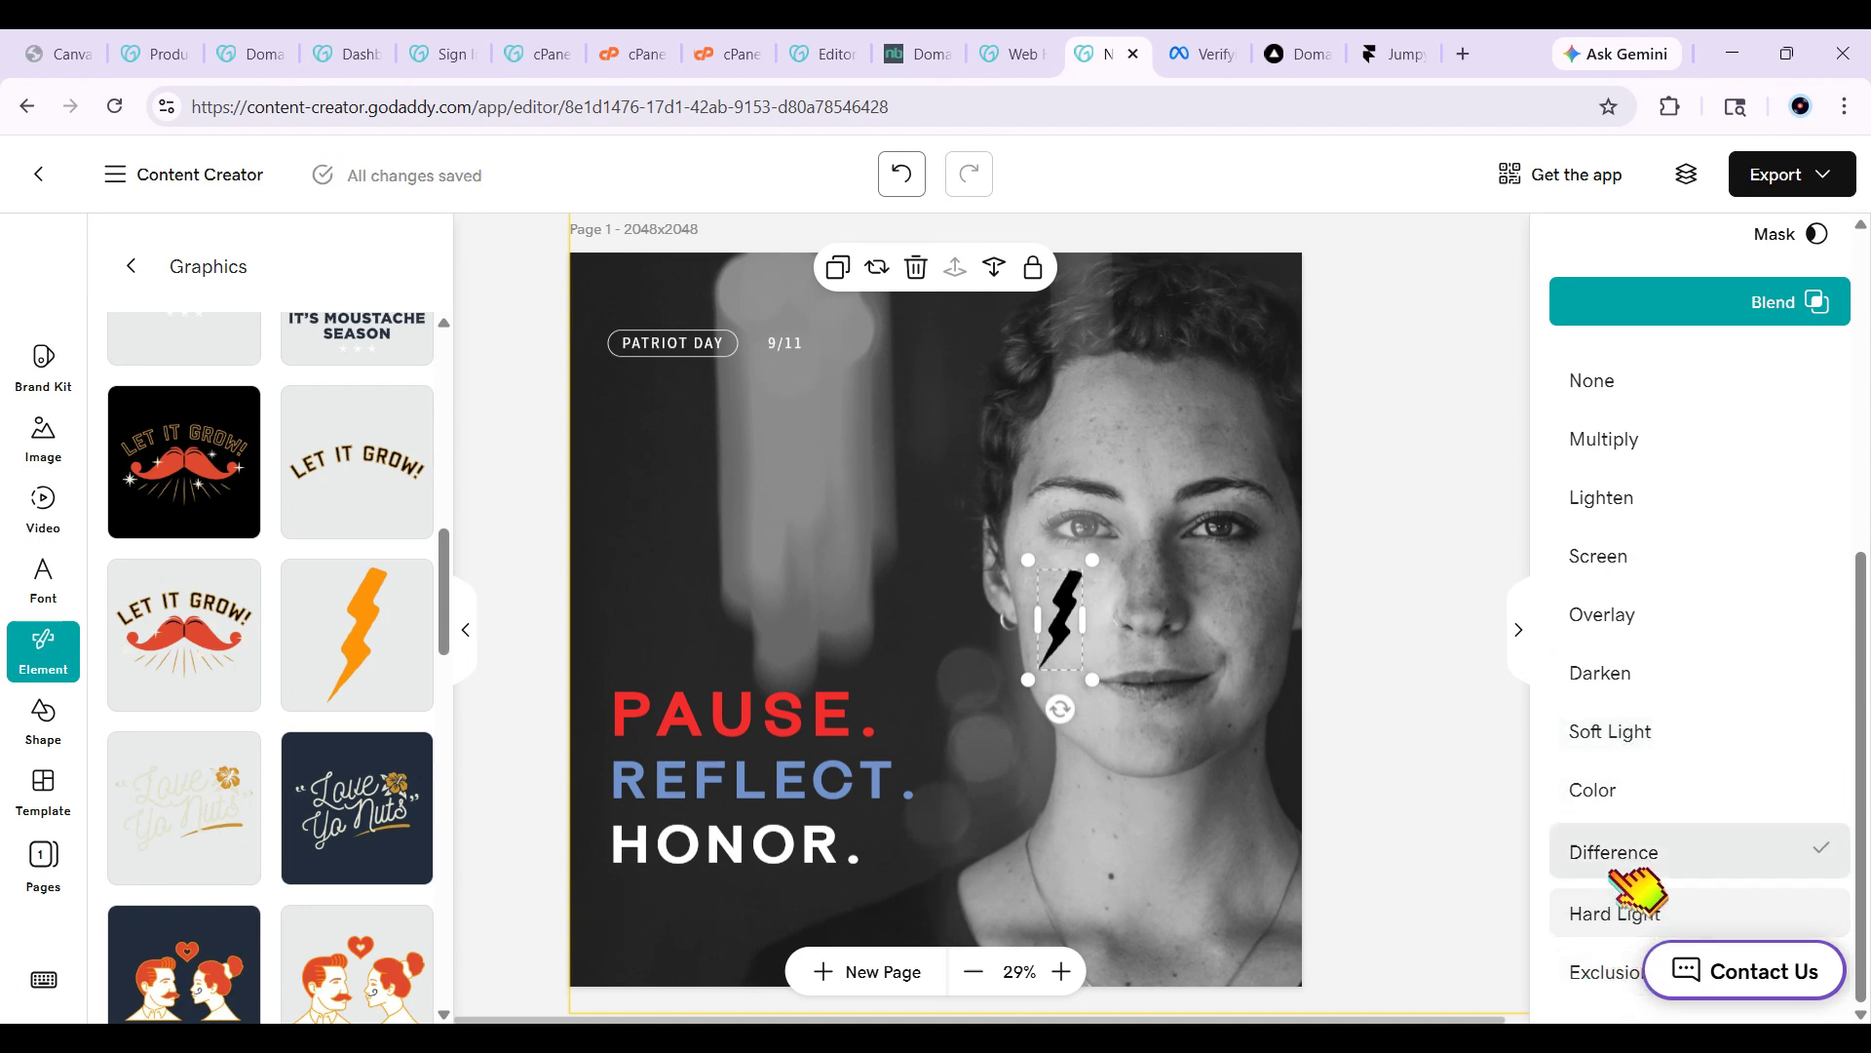
click(1637, 794)
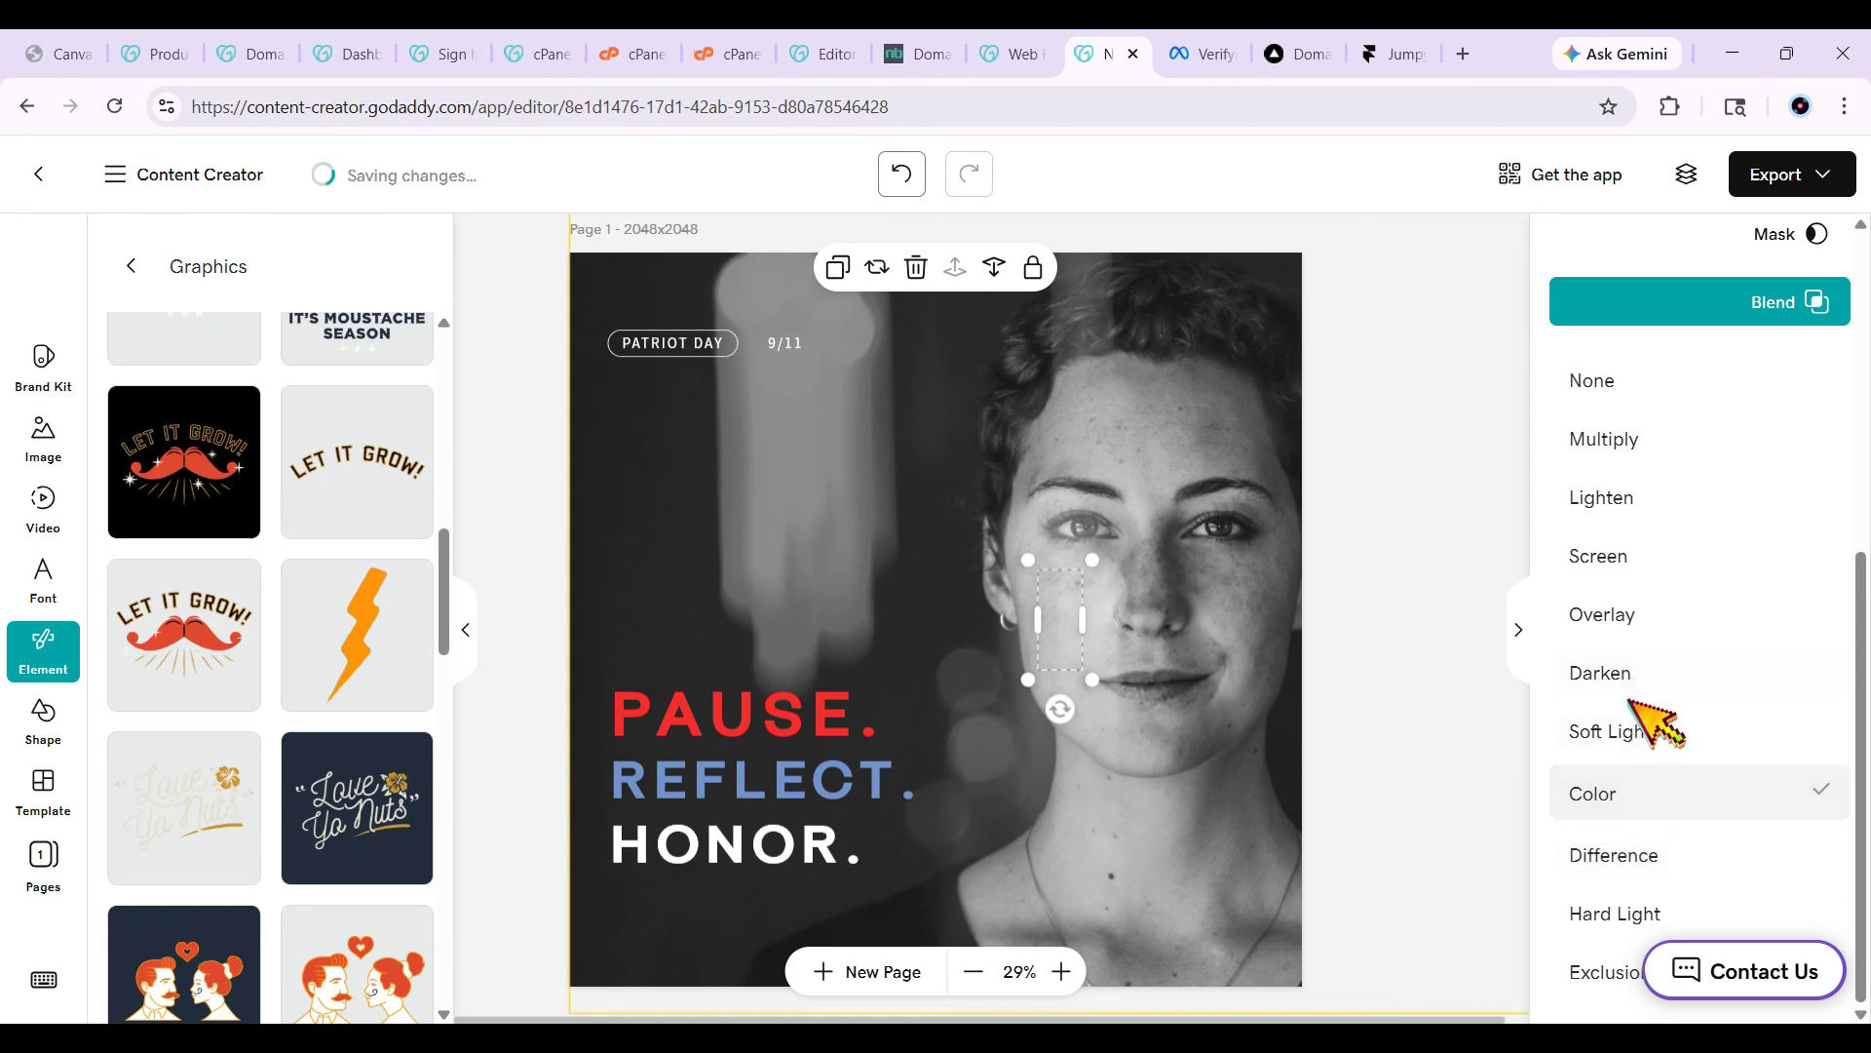
click(1657, 736)
click(1432, 627)
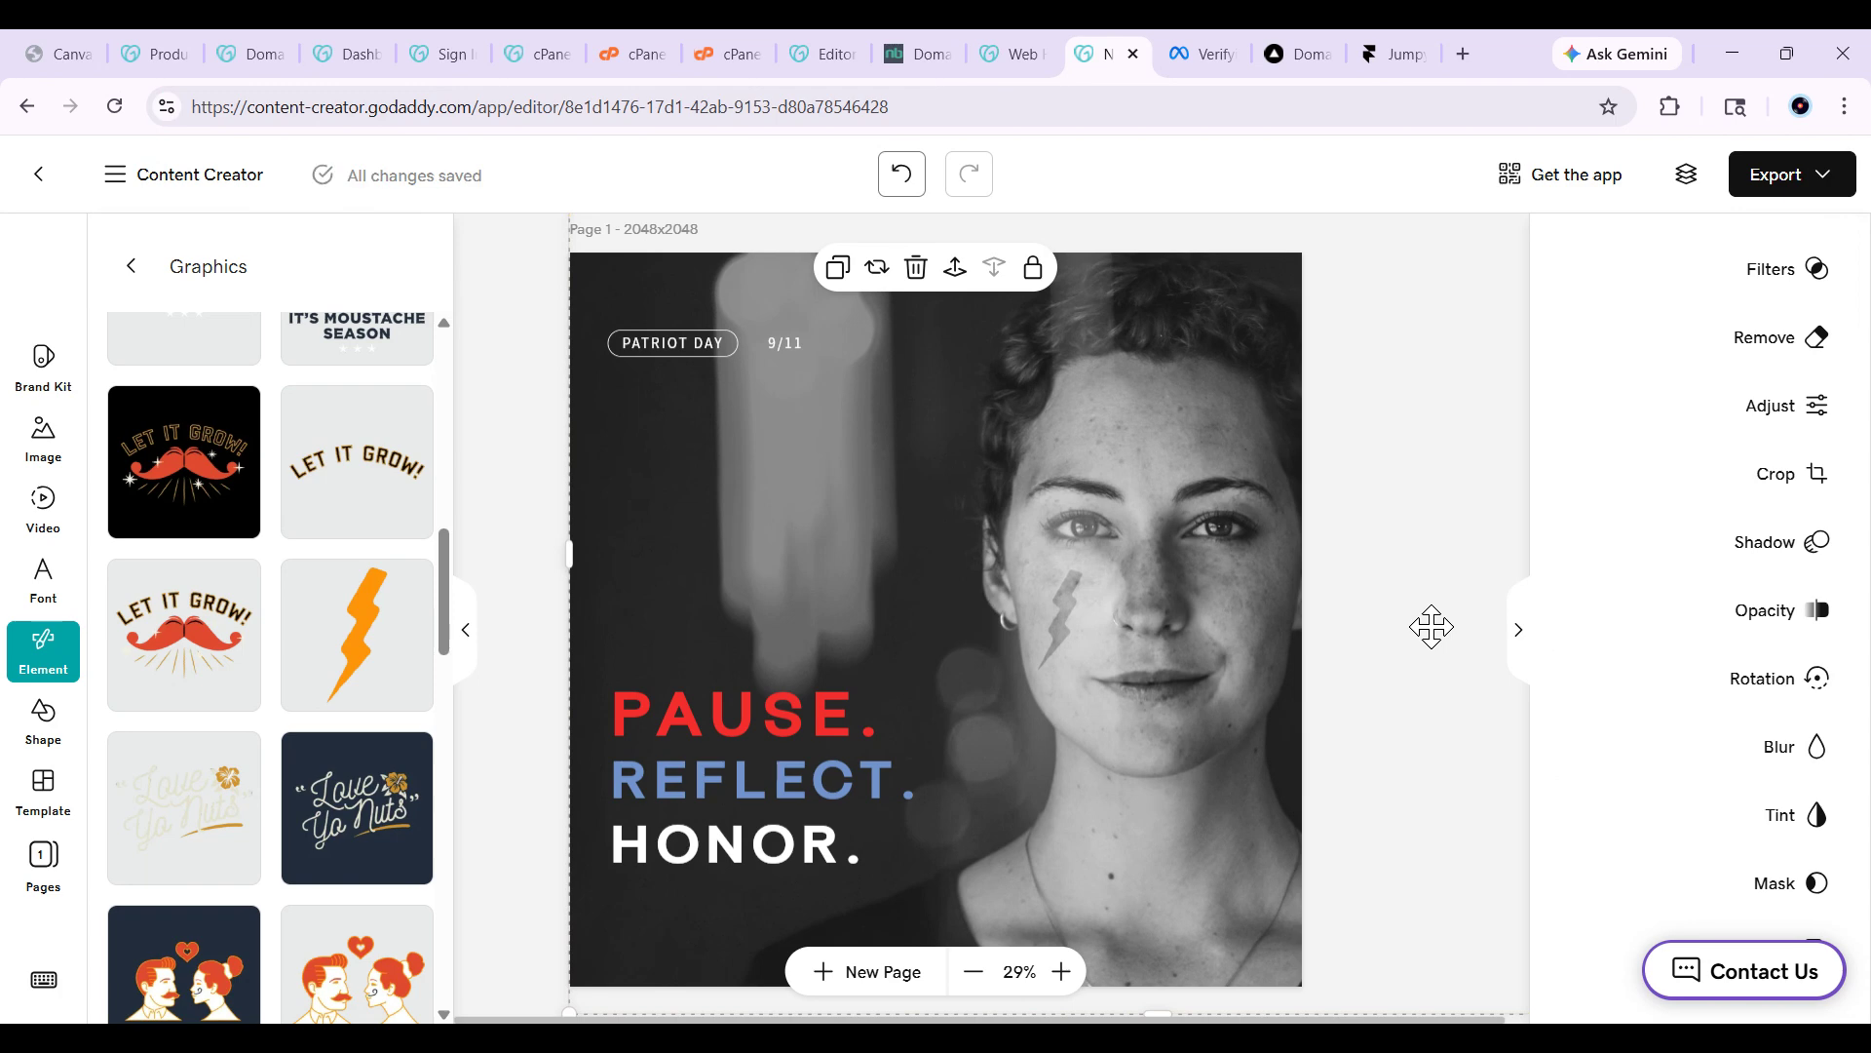
click(1085, 607)
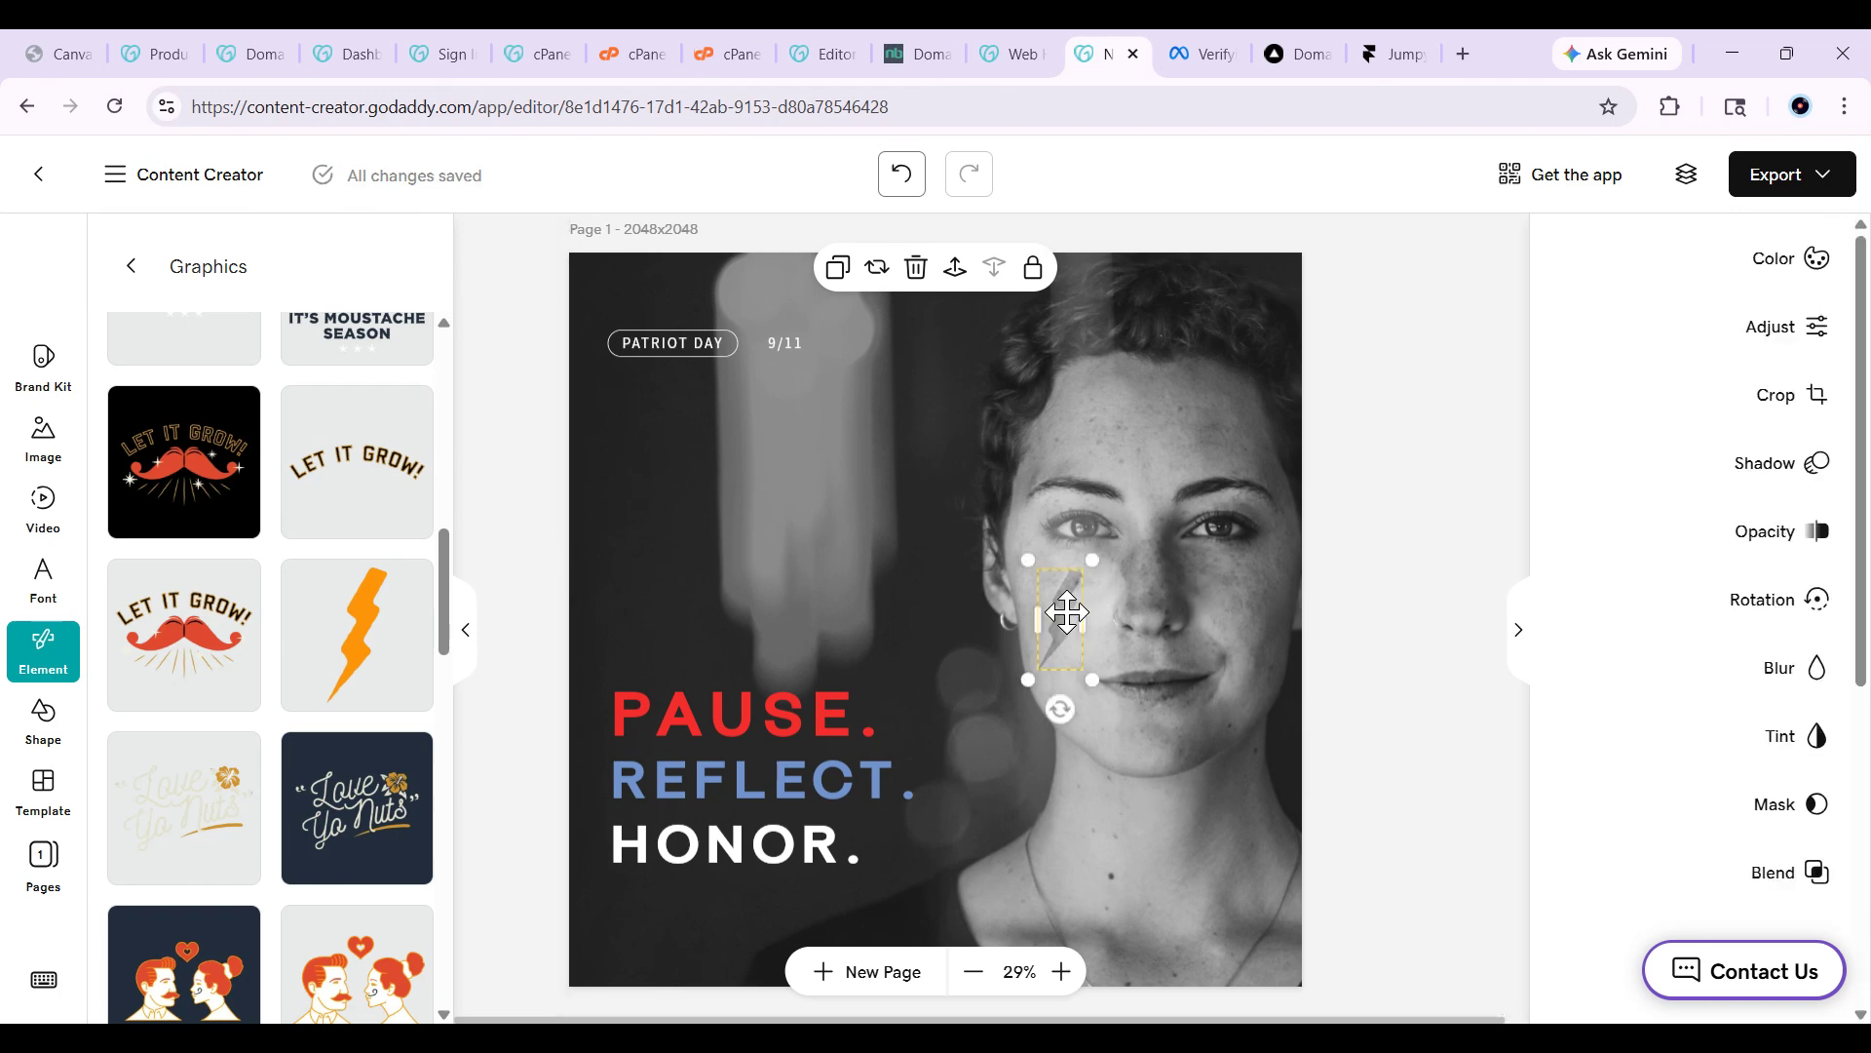
click(1319, 650)
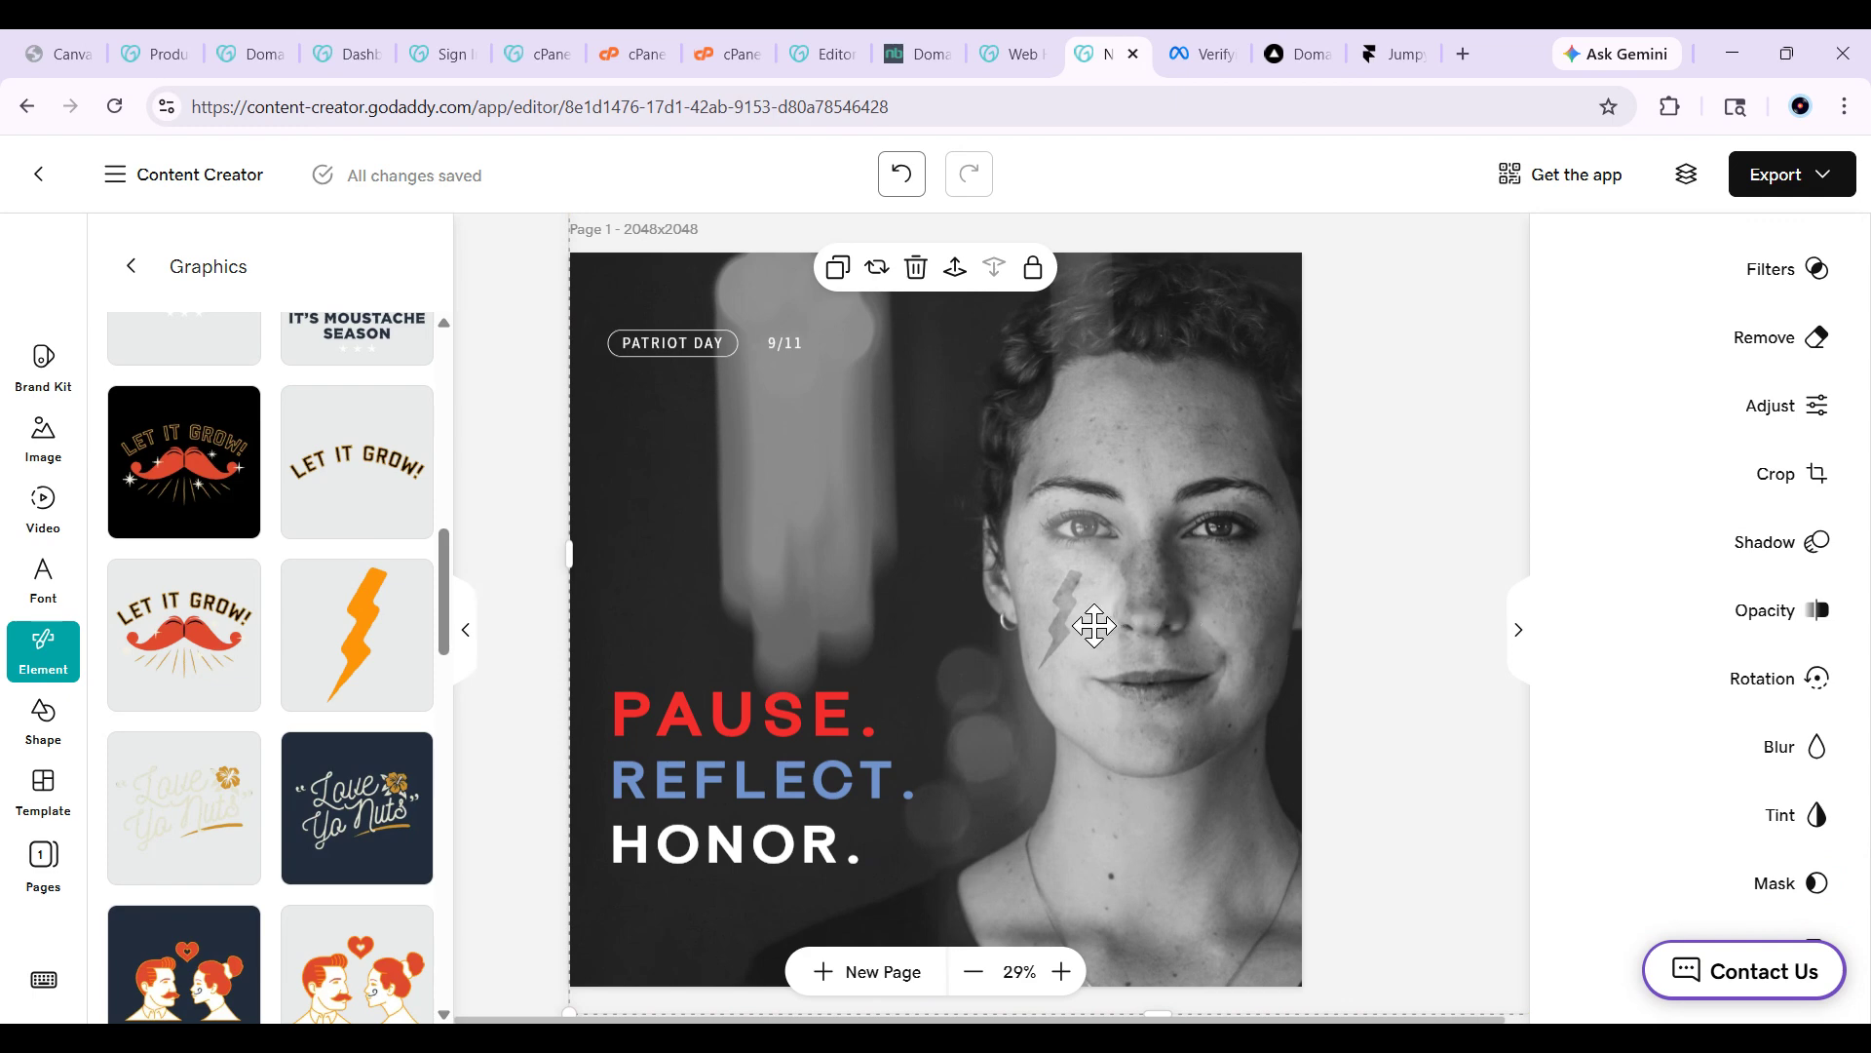
scroll(1095, 624, left, 3)
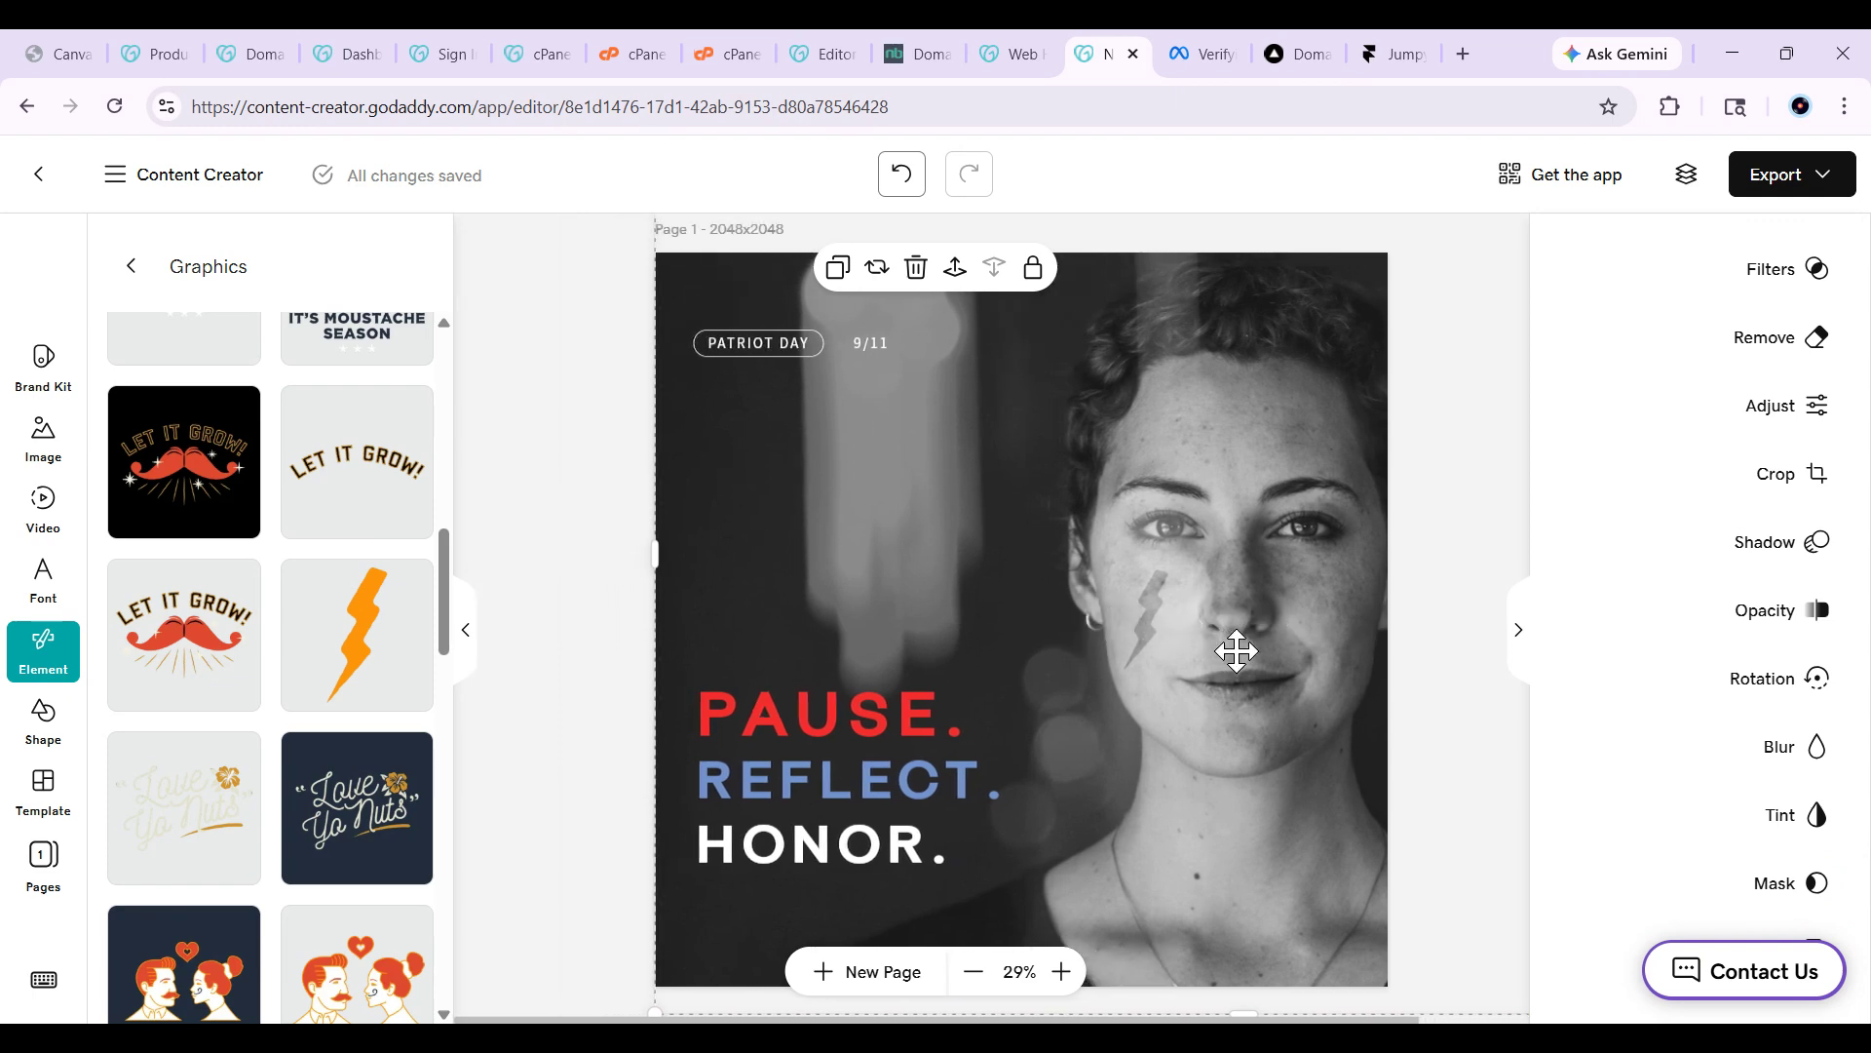
scroll(1236, 650, left, 4)
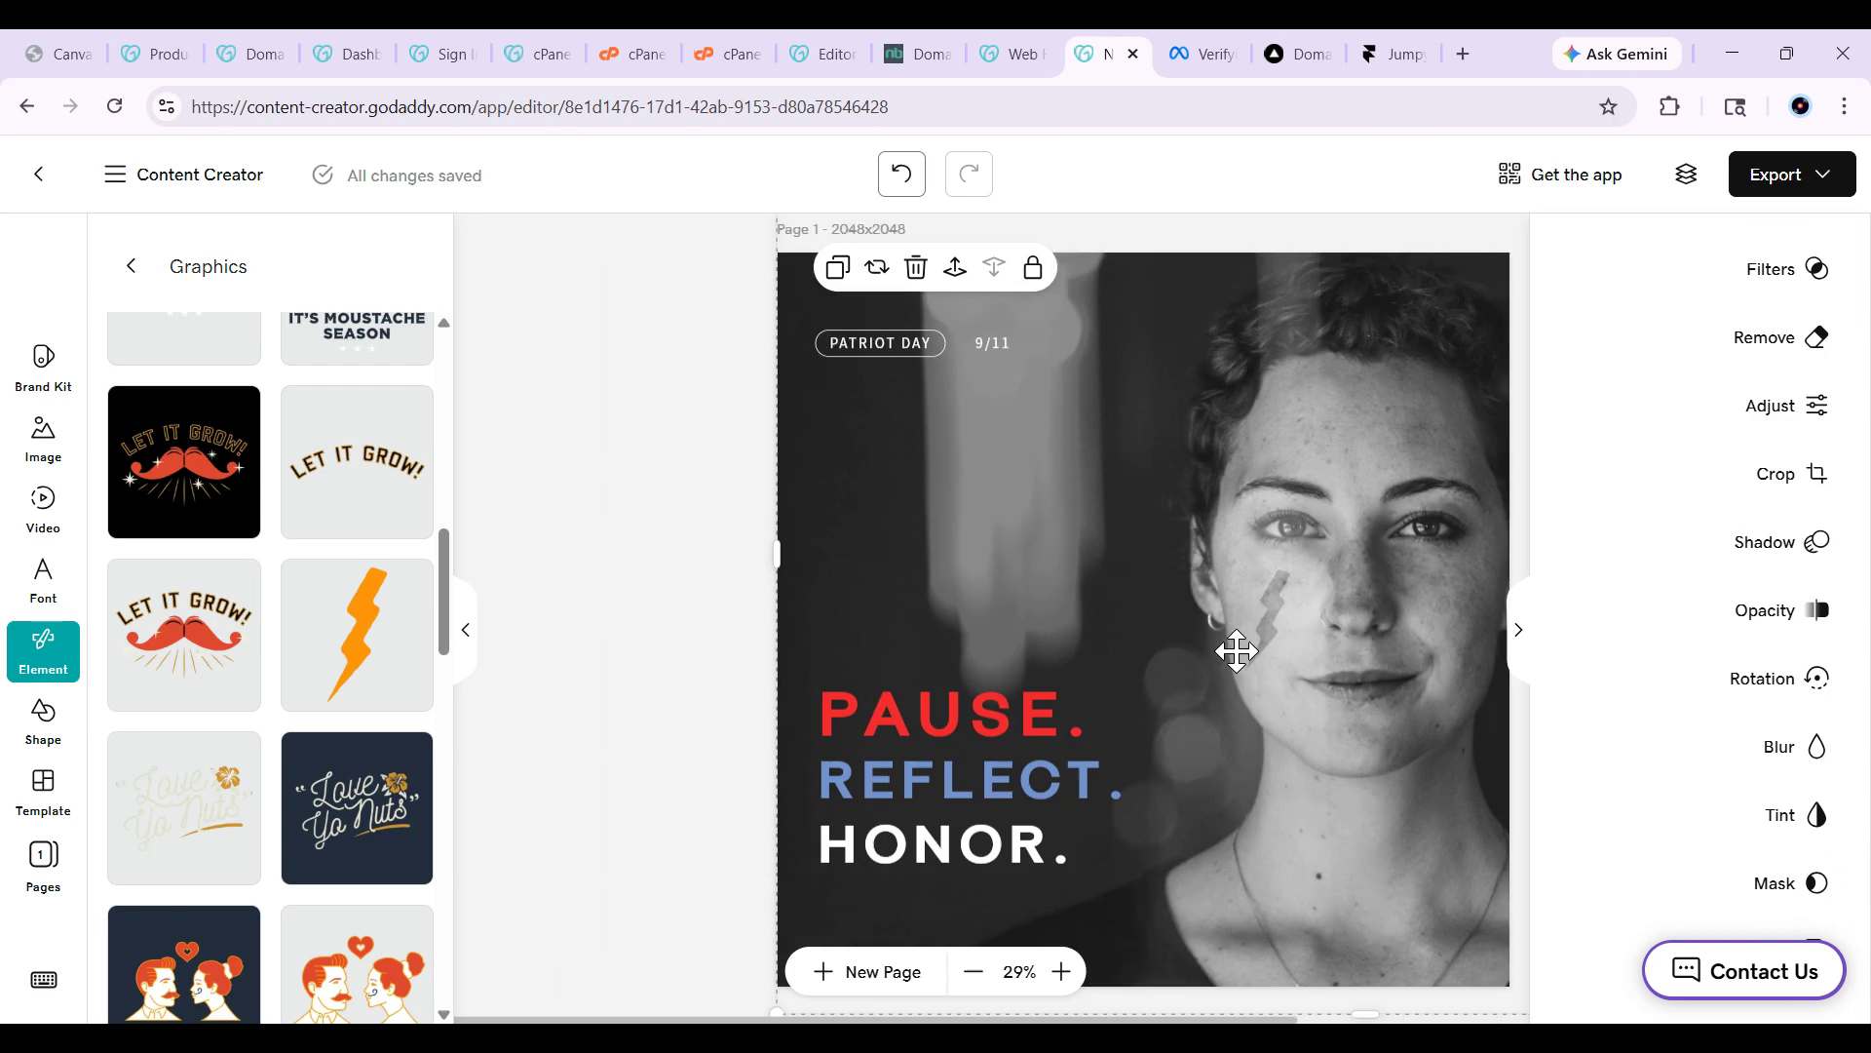
scroll(1236, 651, right, 4)
scroll(1236, 650, up, 4)
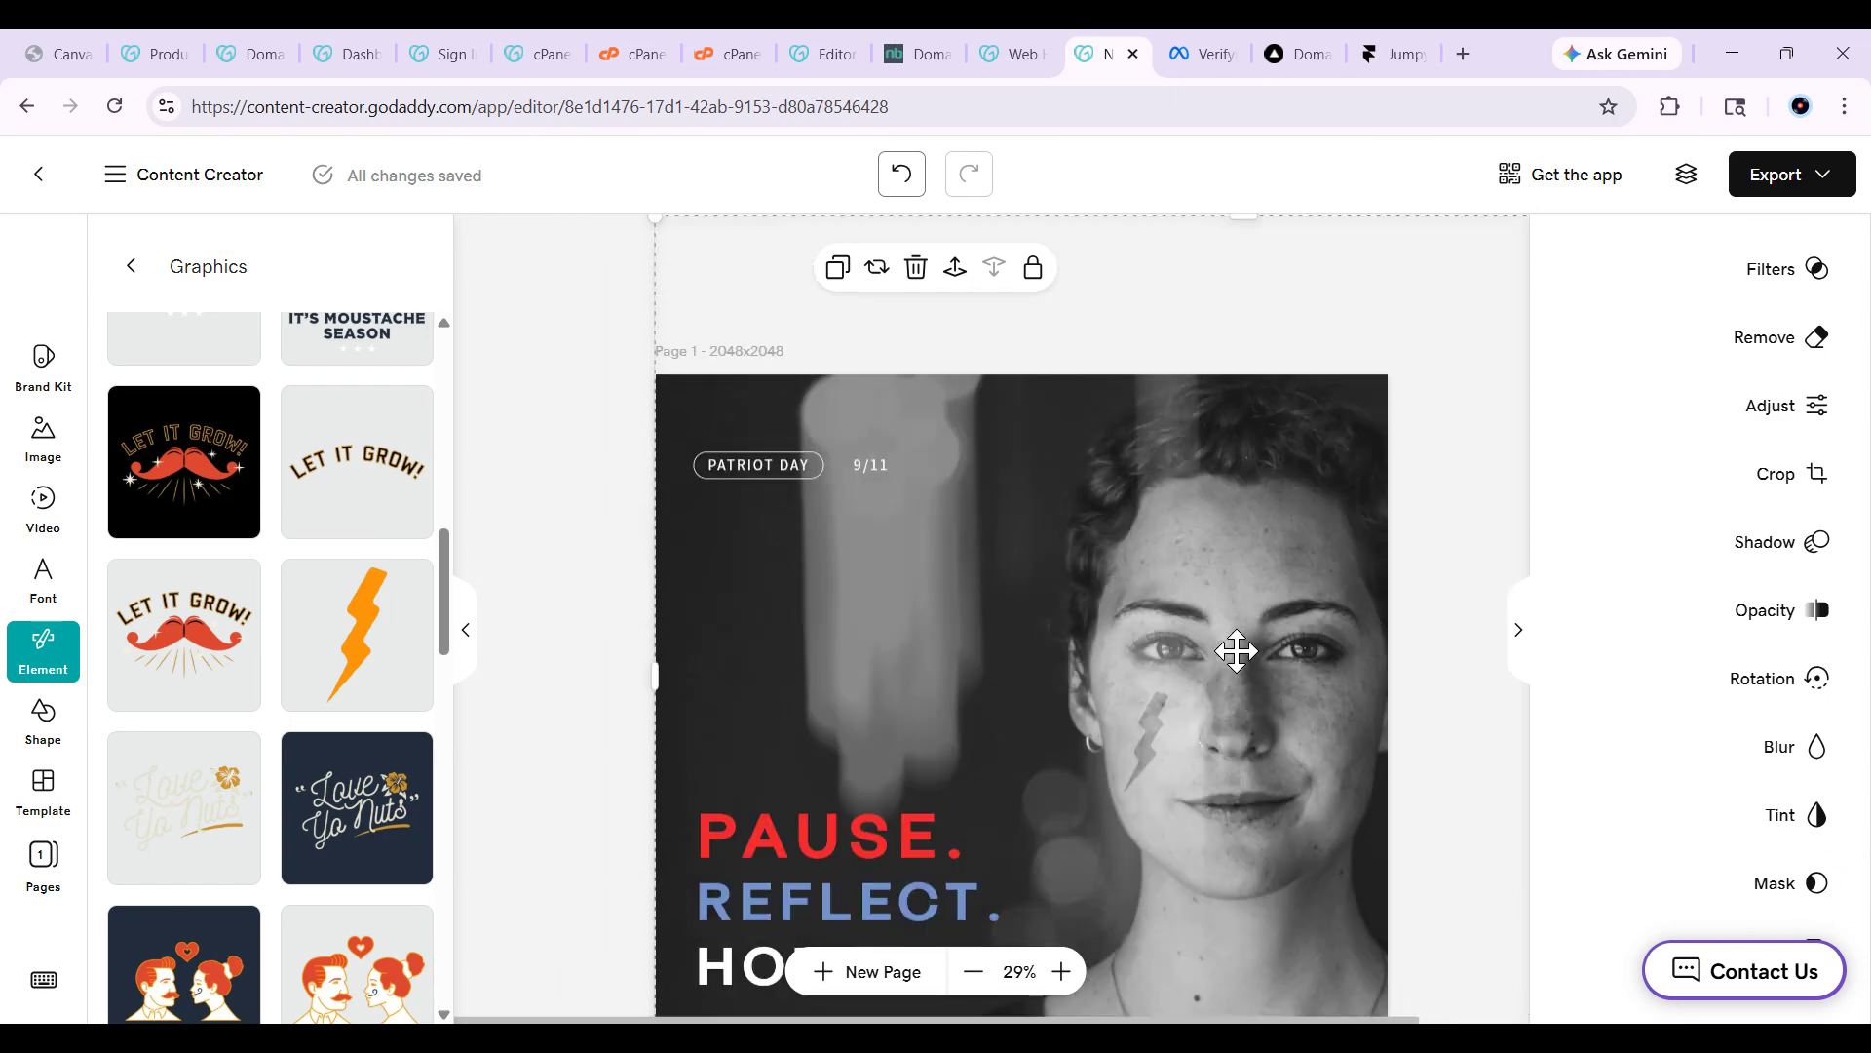
scroll(1236, 650, down, 4)
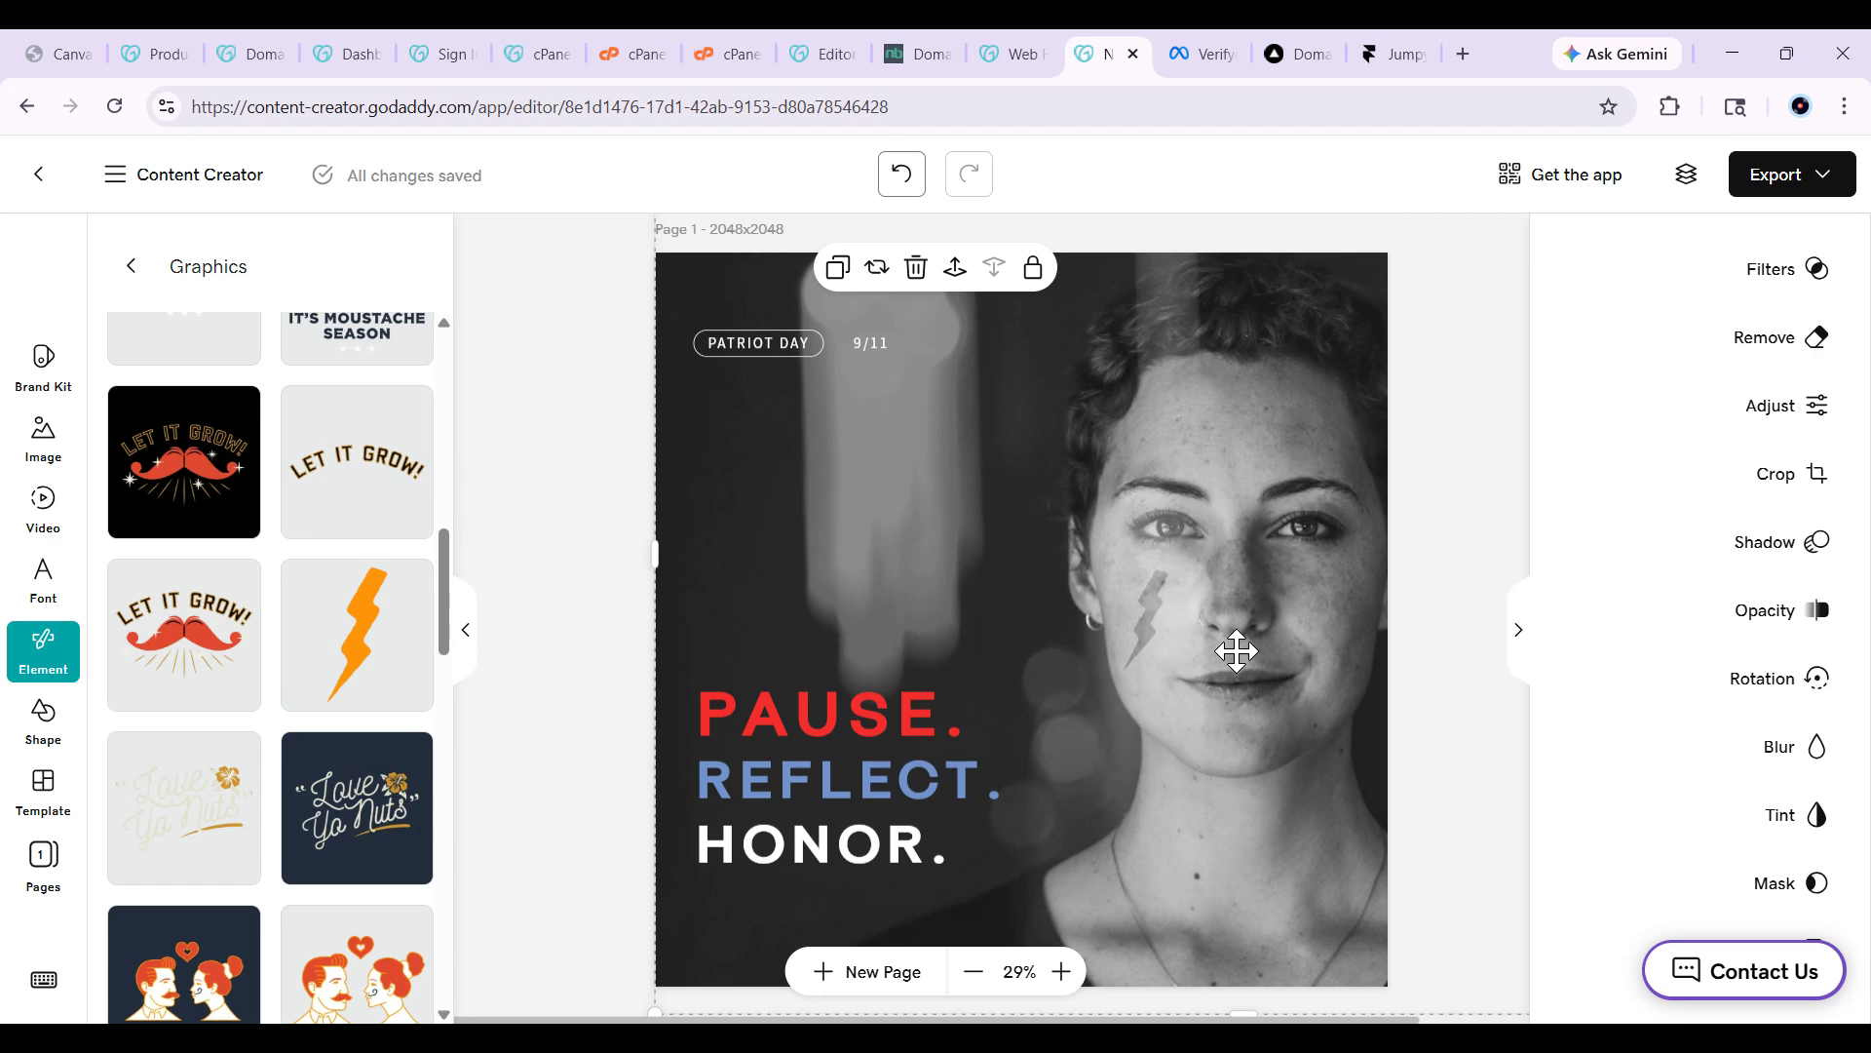